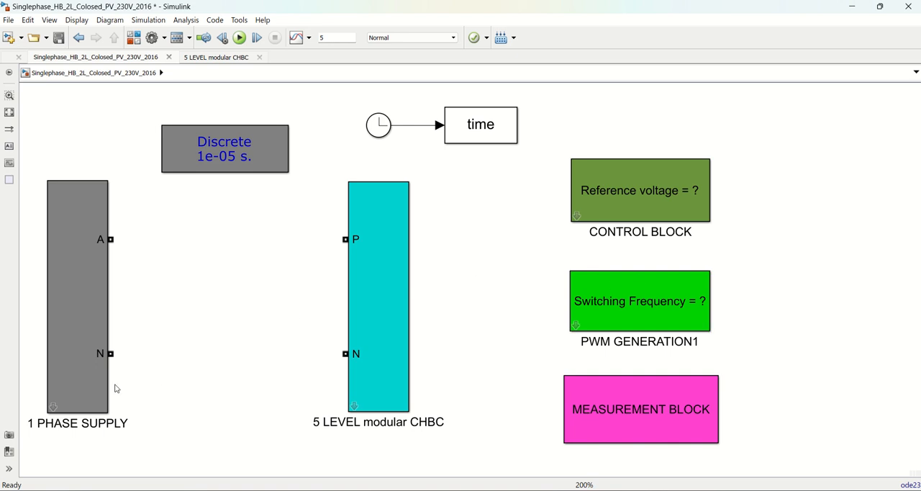
Open the 1 PHASE SUPPLY subsystem inside its mask and bring its whole circuit into view
{"action": "left_click", "coordinate": [52, 409]}
{"action": "double_click", "coordinate": [53, 409]}
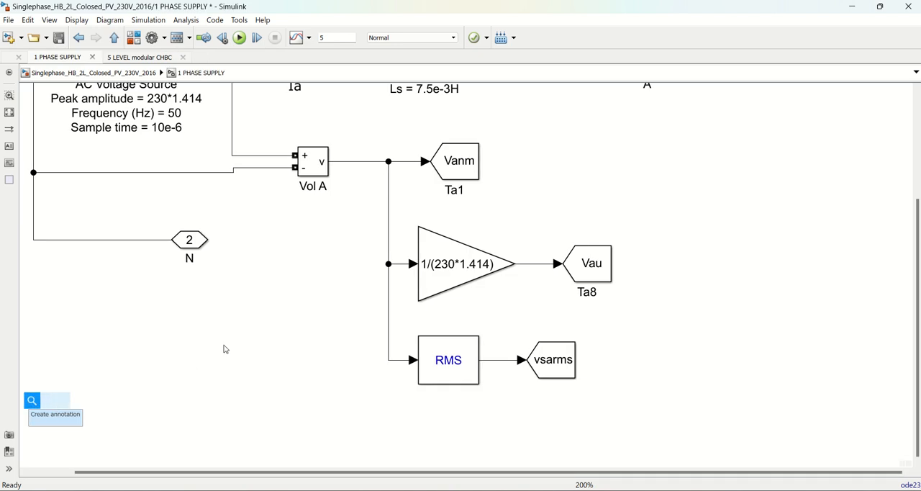
{"action": "left_click", "coordinate": [709, 376]}
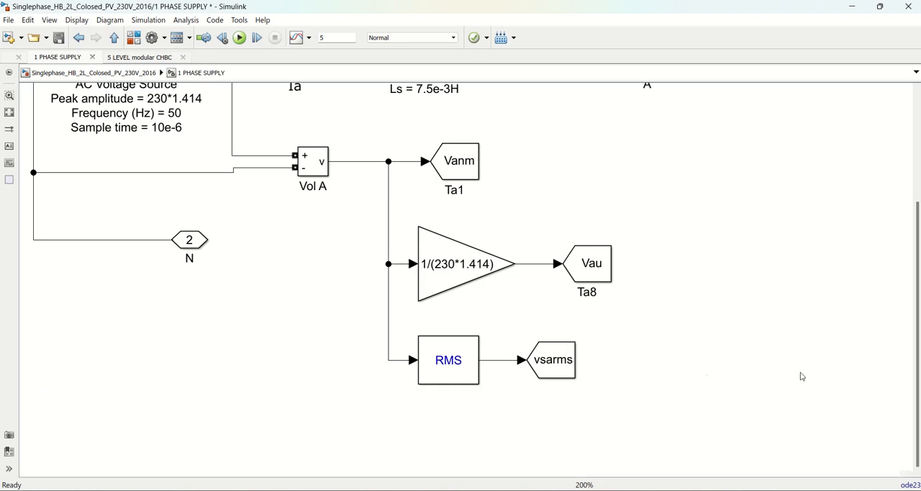
{"action": "left_click_drag", "start_coordinate": [918, 288], "coordinate": [918, 221]}
{"action": "scroll", "coordinate": [431, 297], "scroll_direction": "down", "scroll_amount": 2}
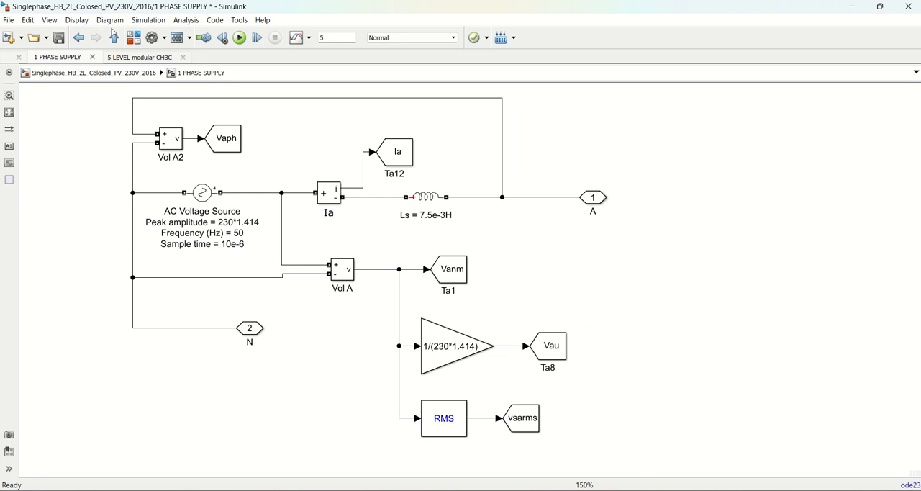
{"action": "left_click", "coordinate": [112, 72]}
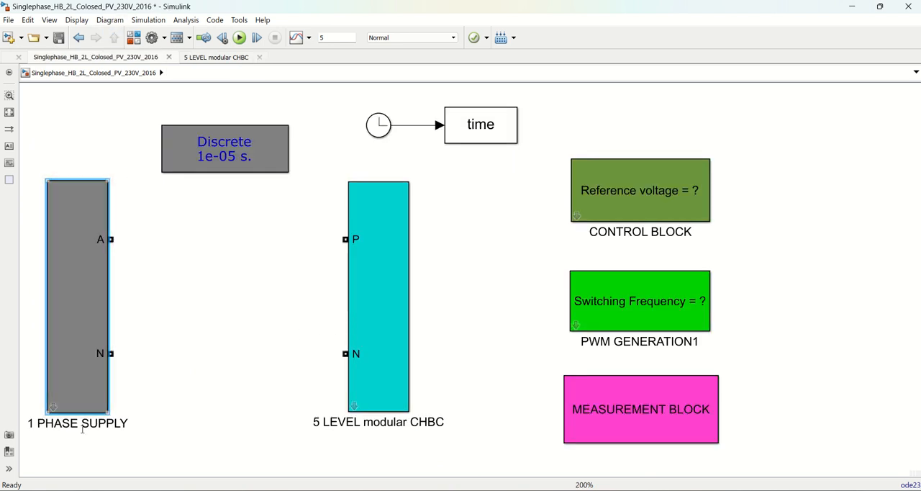
{"action": "left_click", "coordinate": [52, 407]}
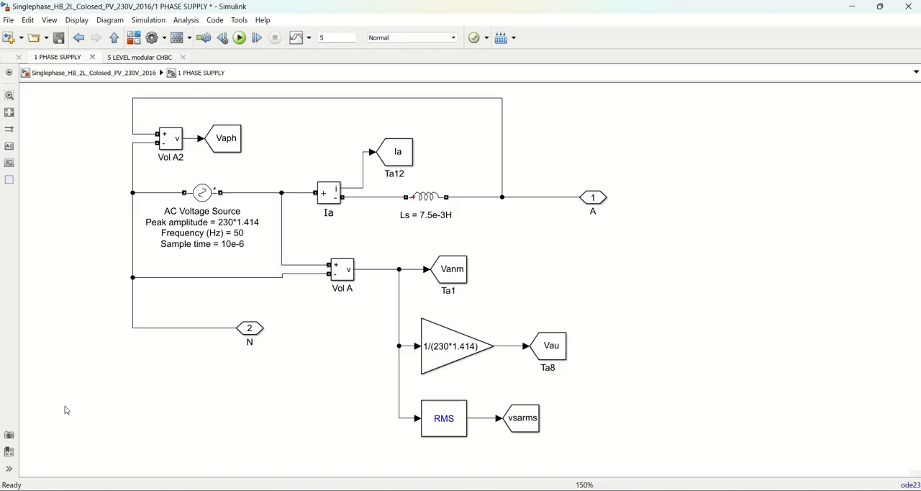
Review the AC voltage source's peak amplitude, phase and frequency parameters and the current measurement beside it
{"action": "left_click", "coordinate": [237, 242]}
{"action": "left_click", "coordinate": [204, 193]}
{"action": "double_click", "coordinate": [215, 200]}
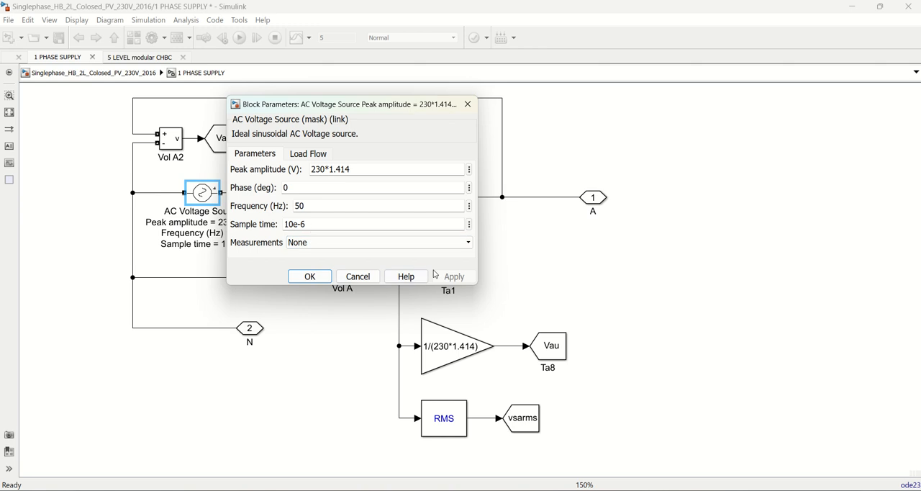
{"action": "left_click", "coordinate": [310, 277]}
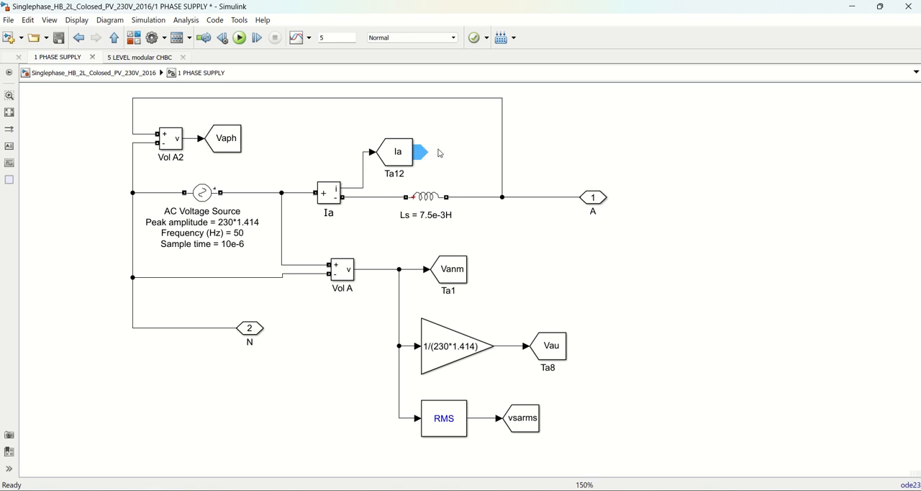
{"action": "left_click", "coordinate": [402, 160]}
{"action": "left_click", "coordinate": [332, 201]}
{"action": "left_click", "coordinate": [203, 193]}
{"action": "left_click", "coordinate": [457, 291]}
{"action": "left_click", "coordinate": [481, 282]}
{"action": "double_click", "coordinate": [481, 266]}
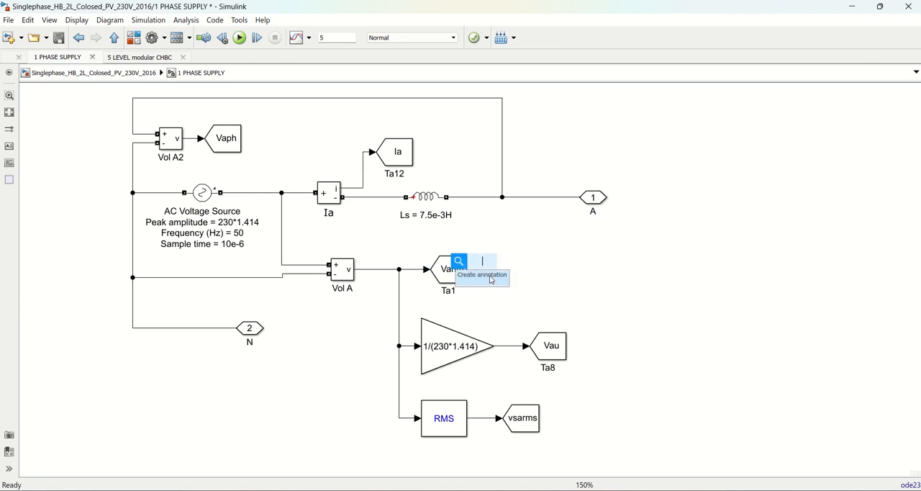
{"action": "type", "text": "VmSinwt"}
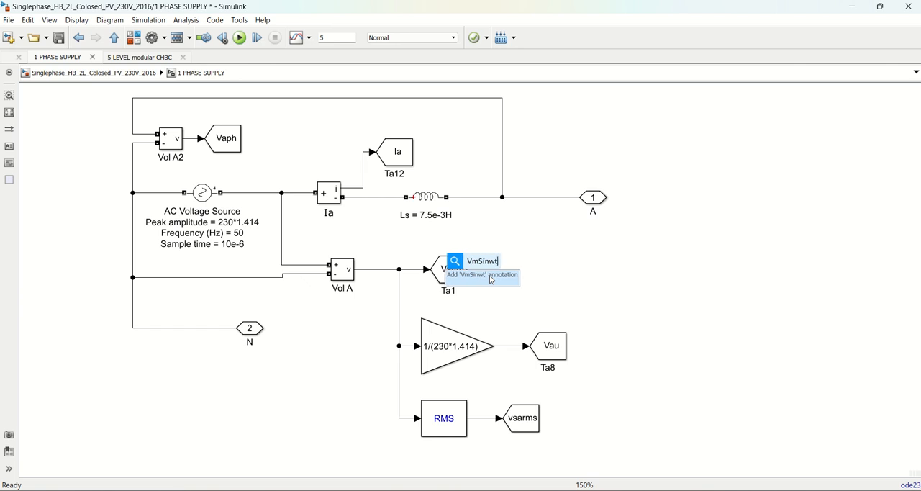
{"action": "left_click", "coordinate": [647, 288]}
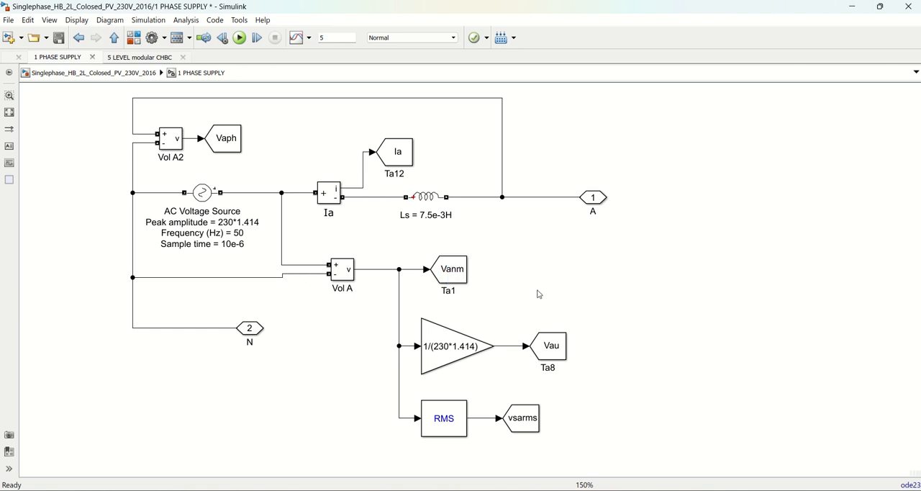
Append VmSinwt to the Ta1 label under the Vanm tag
{"action": "left_click", "coordinate": [460, 294]}
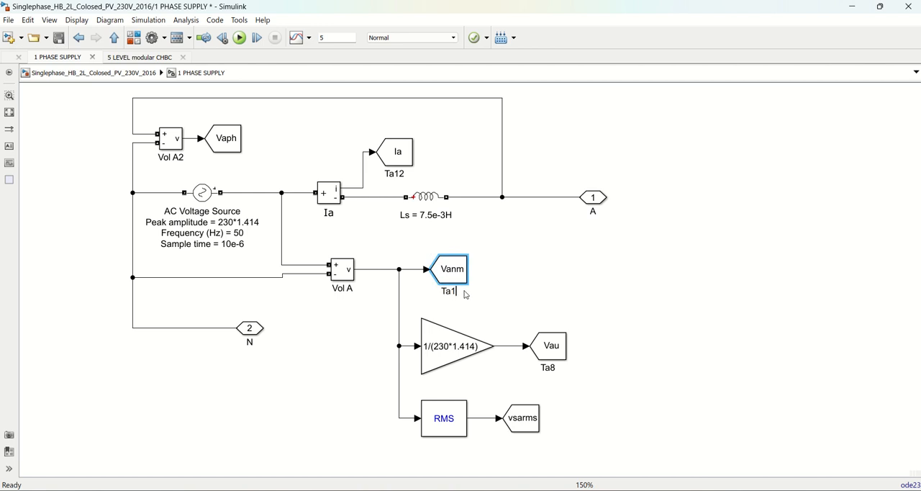
{"action": "left_click", "coordinate": [466, 294]}
{"action": "type", "text": "VmSinwt"}
{"action": "left_click", "coordinate": [582, 290]}
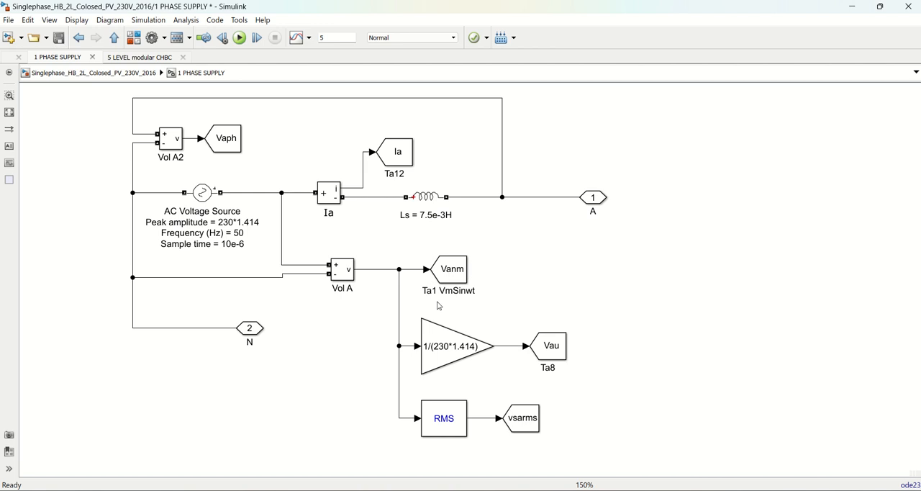
Examine the parameters of the gain block that scales the measured supply voltage
{"action": "left_click", "coordinate": [468, 295]}
{"action": "double_click", "coordinate": [441, 353]}
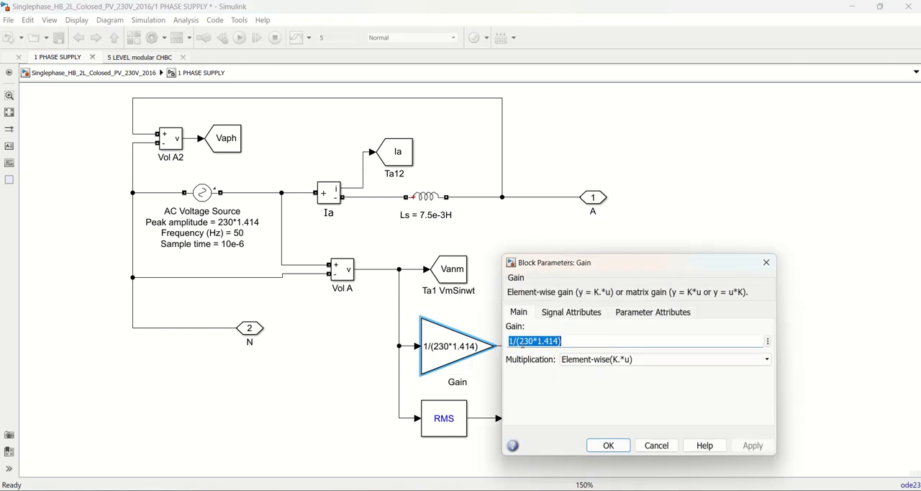
{"action": "left_click", "coordinate": [609, 446]}
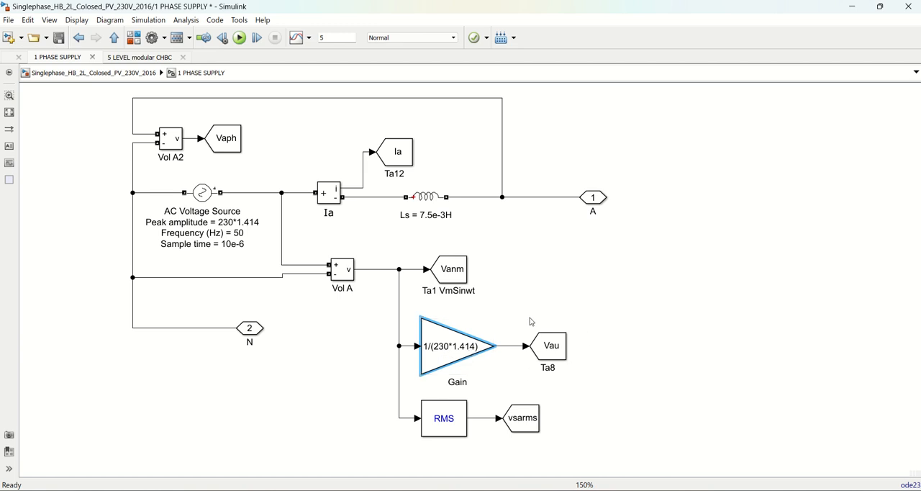
Append Sinwt to the Ta8 label under the Vau tag
{"action": "left_click", "coordinate": [555, 368]}
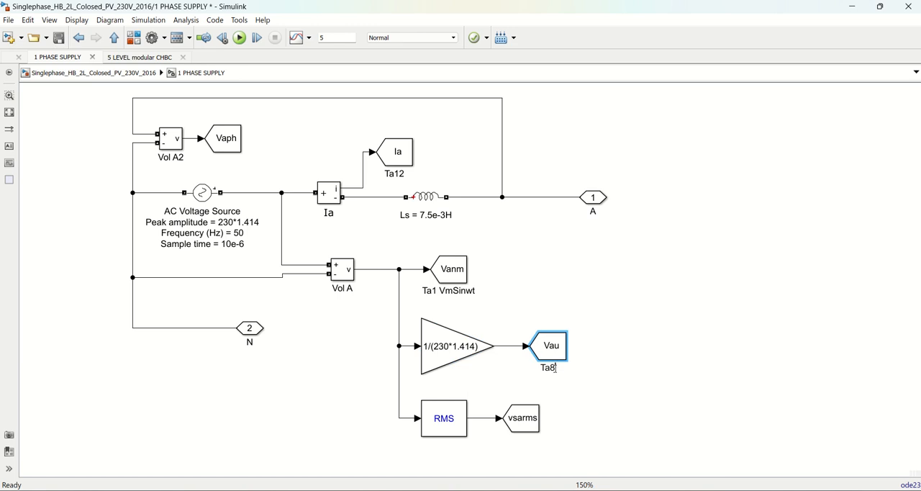
{"action": "type", "text": "Sinwt"}
{"action": "left_click", "coordinate": [578, 381]}
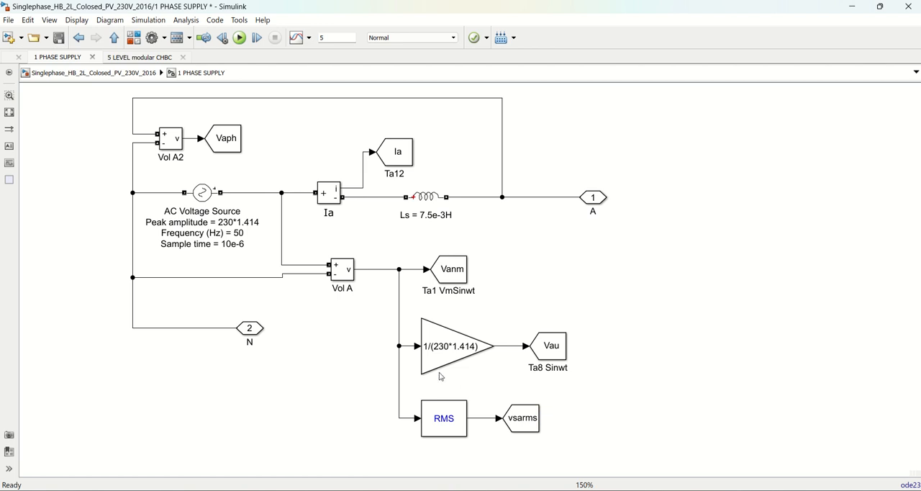
Move the Vanm tag slightly further right along its signal line from the Vol A measurement
{"action": "left_click", "coordinate": [440, 279]}
{"action": "left_click", "coordinate": [225, 140]}
{"action": "left_click", "coordinate": [399, 160]}
{"action": "left_click", "coordinate": [465, 277]}
{"action": "left_click_drag", "start_coordinate": [457, 276], "coordinate": [491, 275]}
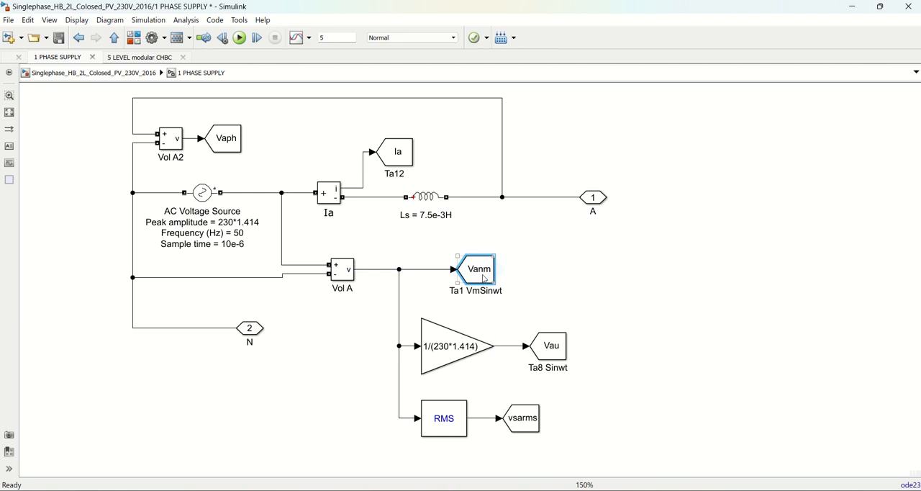
Return to the top-level model and open the PV-Boost subsystem inside the 5 LEVEL modular CHBC block
{"action": "left_click", "coordinate": [491, 345]}
{"action": "left_click", "coordinate": [558, 358]}
{"action": "left_click", "coordinate": [444, 428]}
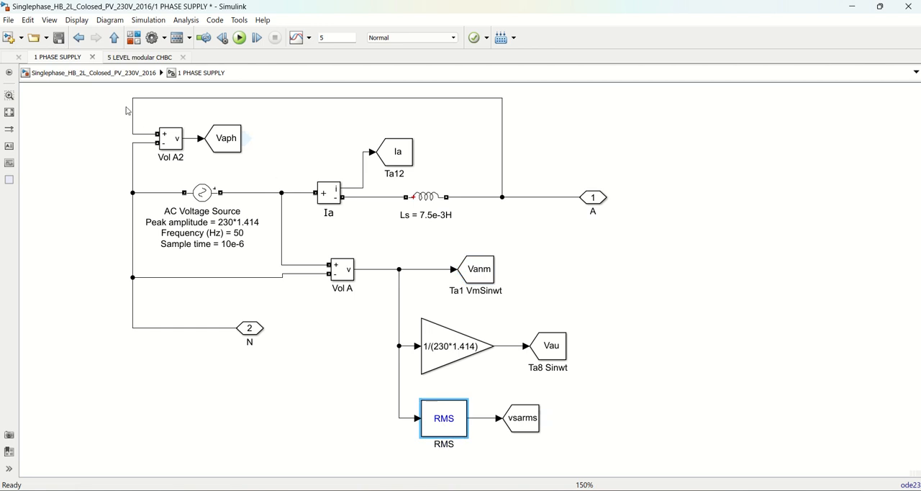
{"action": "left_click", "coordinate": [115, 37]}
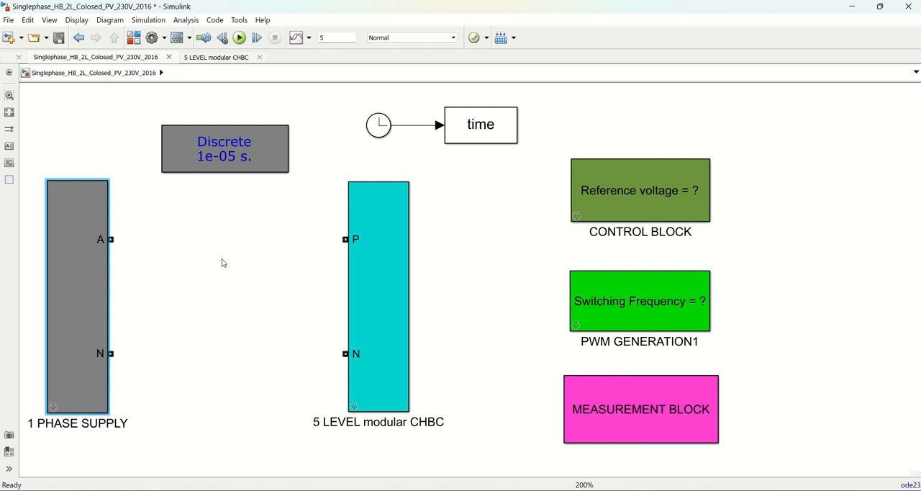
{"action": "left_click", "coordinate": [353, 408]}
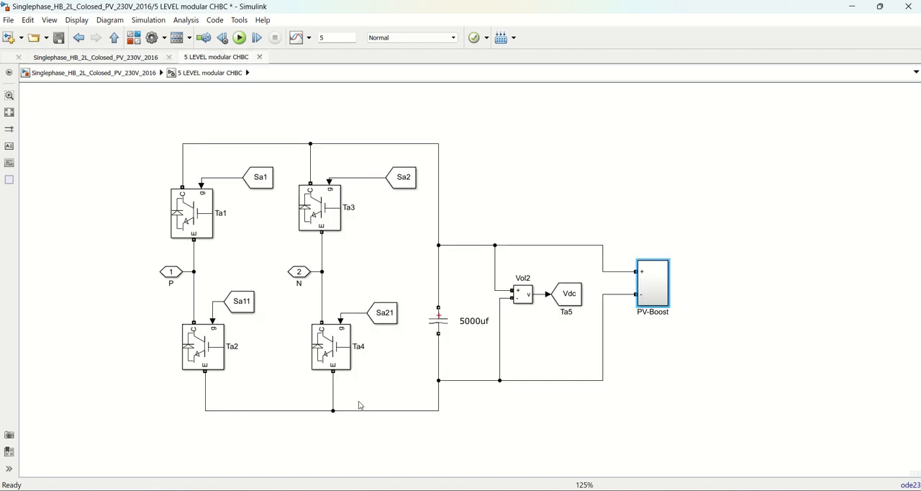
{"action": "double_click", "coordinate": [656, 296]}
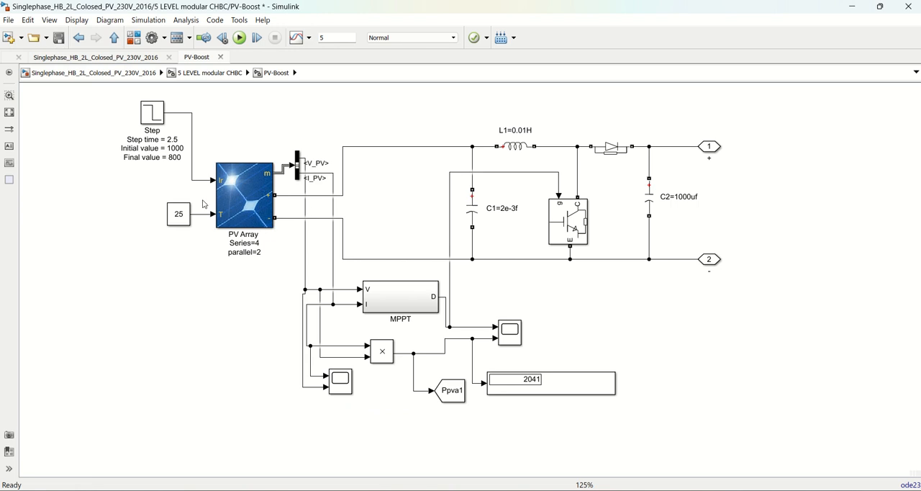
Open the PV Array block's parameters and enlarge the dialog until all array, module and model parameters fit
{"action": "left_click", "coordinate": [250, 207]}
{"action": "double_click", "coordinate": [250, 207]}
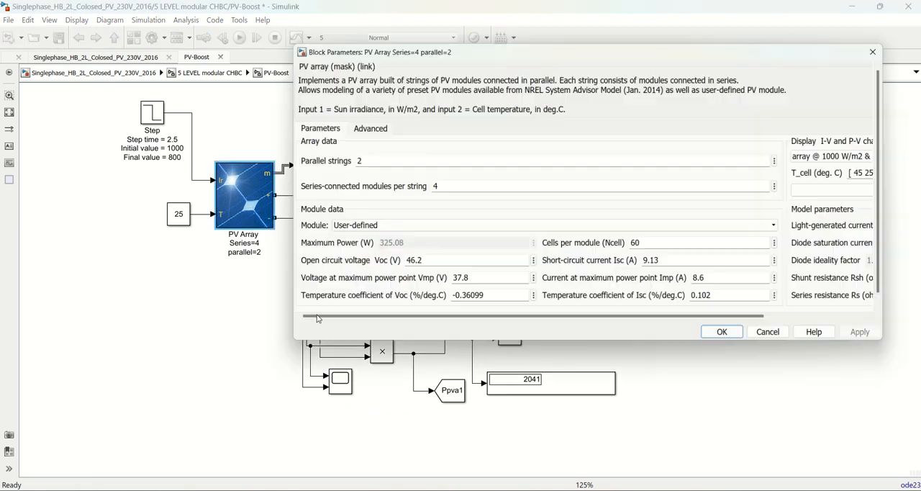
{"action": "left_click_drag", "start_coordinate": [463, 50], "coordinate": [329, 50]}
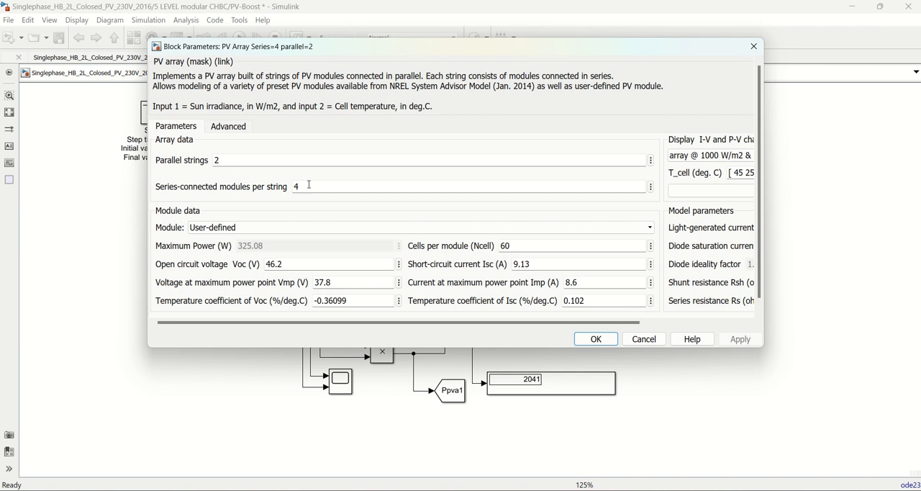
{"action": "left_click", "coordinate": [295, 190]}
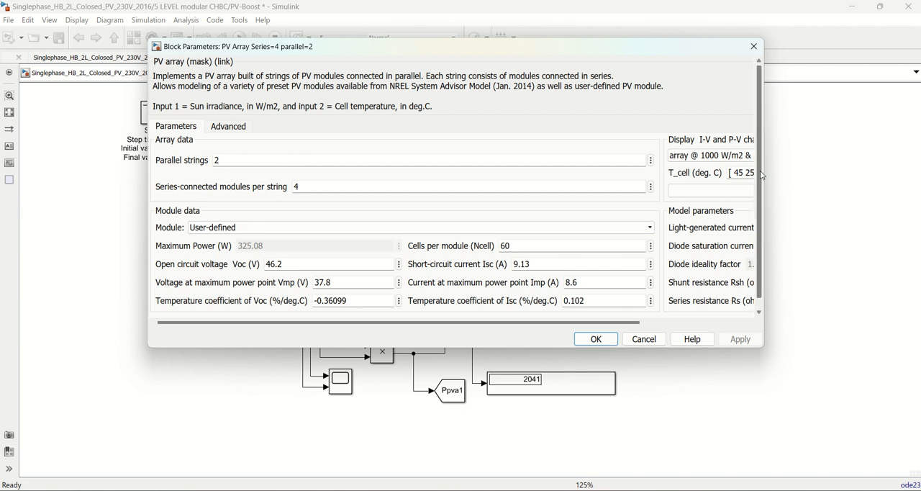
{"action": "scroll", "coordinate": [763, 175], "scroll_direction": "down", "scroll_amount": 1}
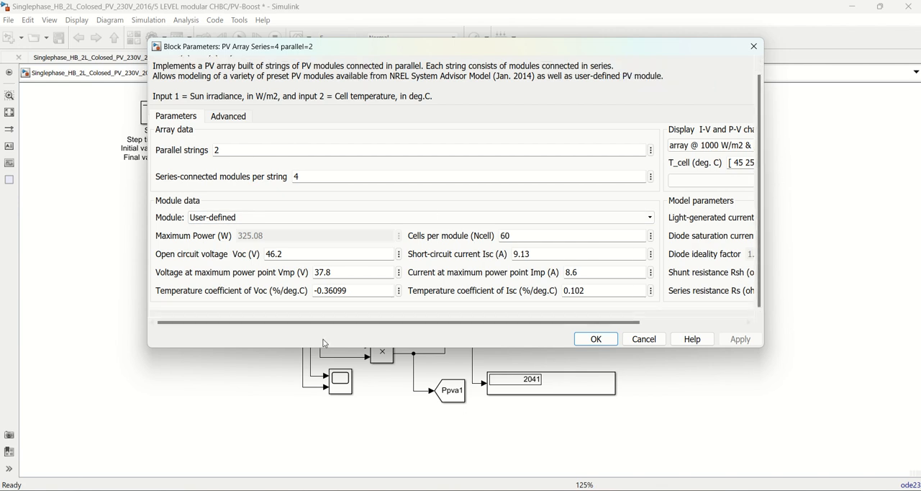
{"action": "left_click_drag", "start_coordinate": [325, 347], "coordinate": [325, 400]}
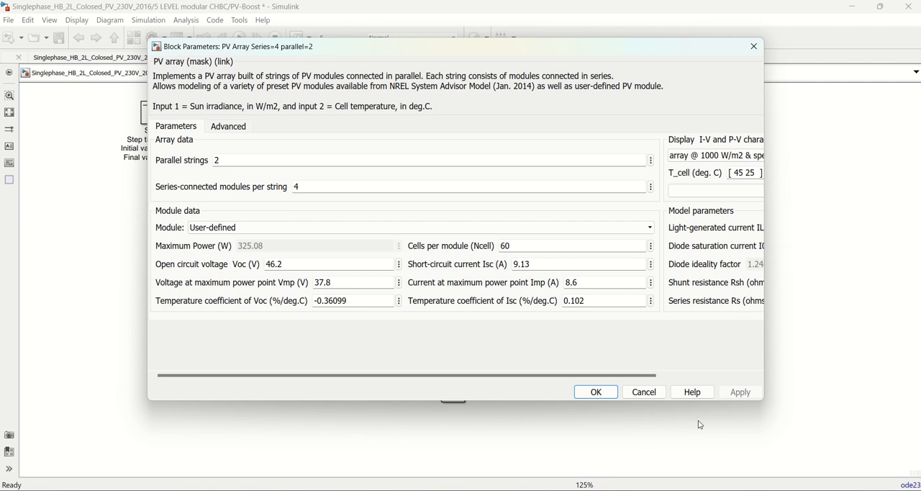
{"action": "left_click_drag", "start_coordinate": [766, 340], "coordinate": [875, 340]}
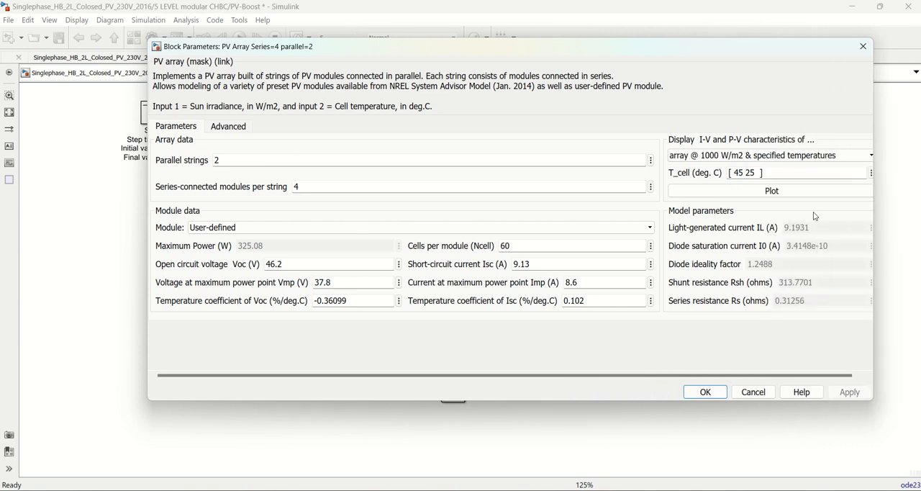
{"action": "left_click_drag", "start_coordinate": [692, 50], "coordinate": [583, 53]}
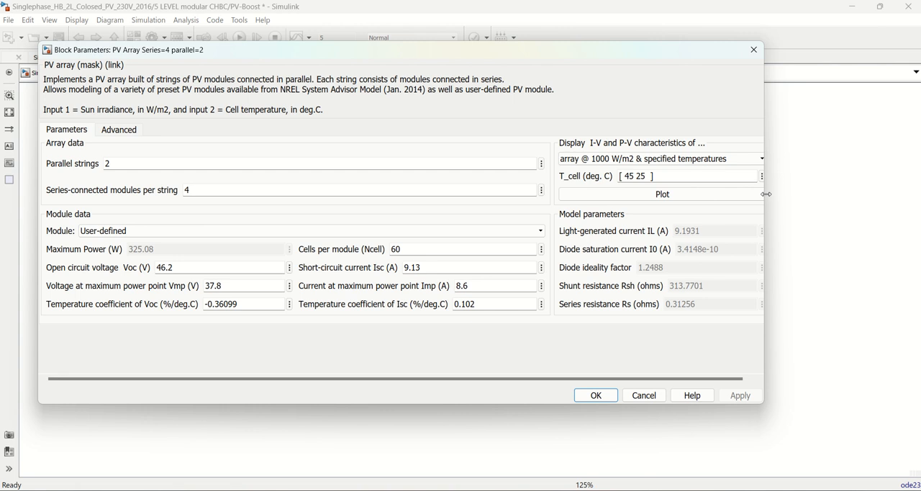
{"action": "left_click_drag", "start_coordinate": [764, 195], "coordinate": [850, 190]}
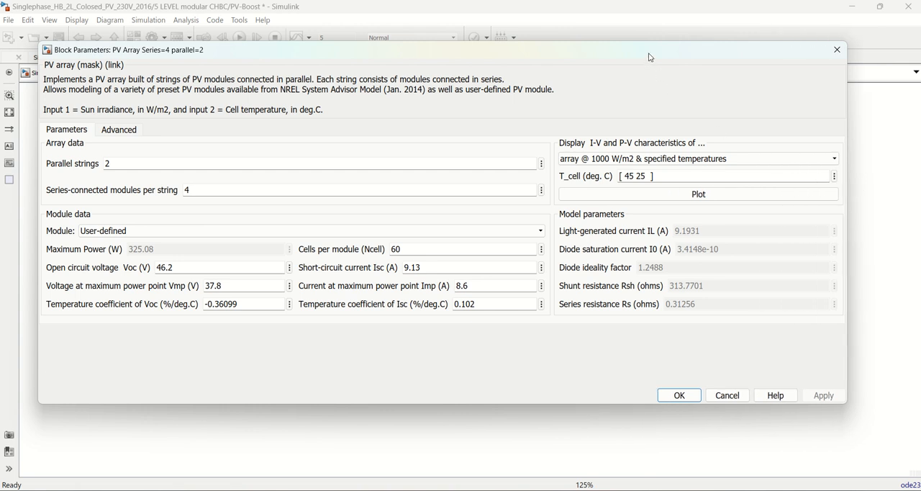
Plot the PV array's I-V and P-V characteristics at 1000 W/m2 for 45 and 25 deg. C, and close the figure
{"action": "left_click_drag", "start_coordinate": [650, 53], "coordinate": [708, 54]}
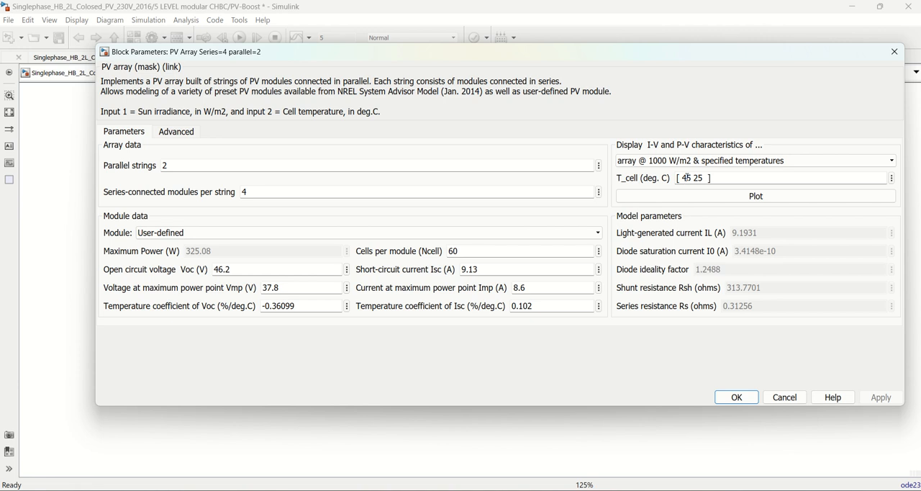
{"action": "left_click", "coordinate": [747, 201]}
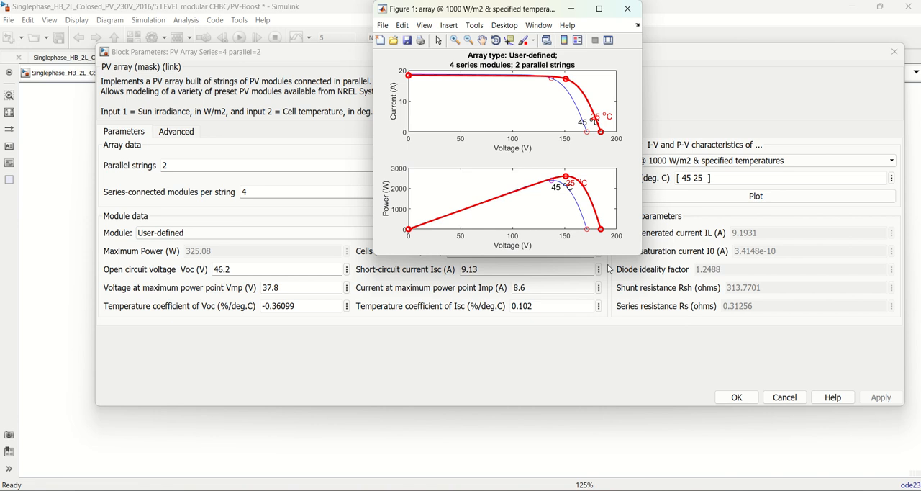
{"action": "left_click", "coordinate": [628, 9]}
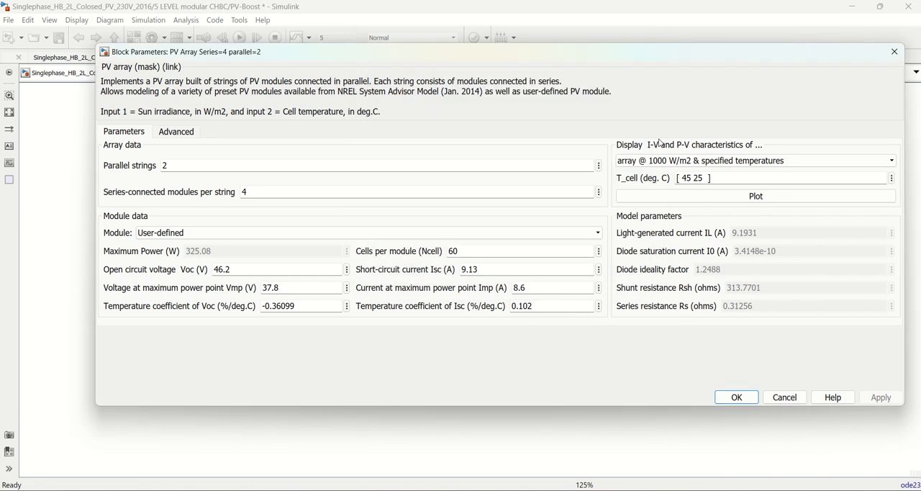
Plot the array's I-V and P-V characteristics at 25 deg.C for irradiances of 1000, 800, 600, 400 and 200 W/m2
{"action": "left_click", "coordinate": [698, 161]}
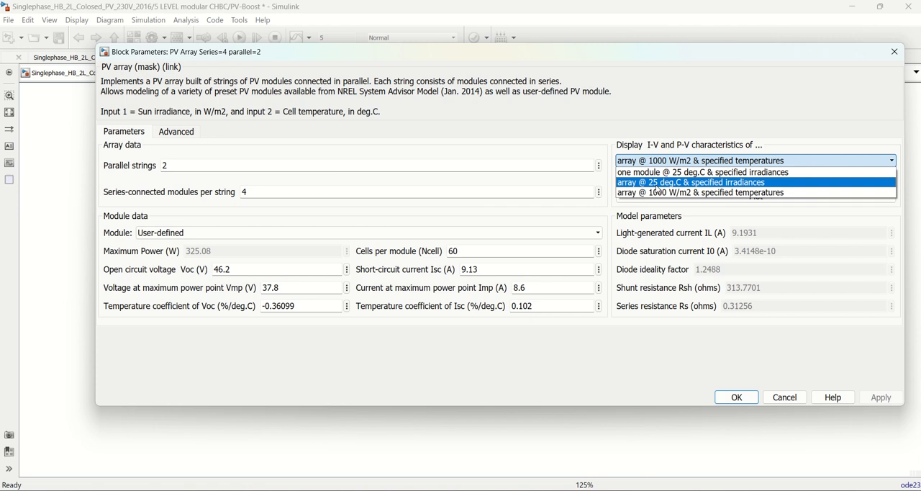
{"action": "left_click", "coordinate": [706, 183]}
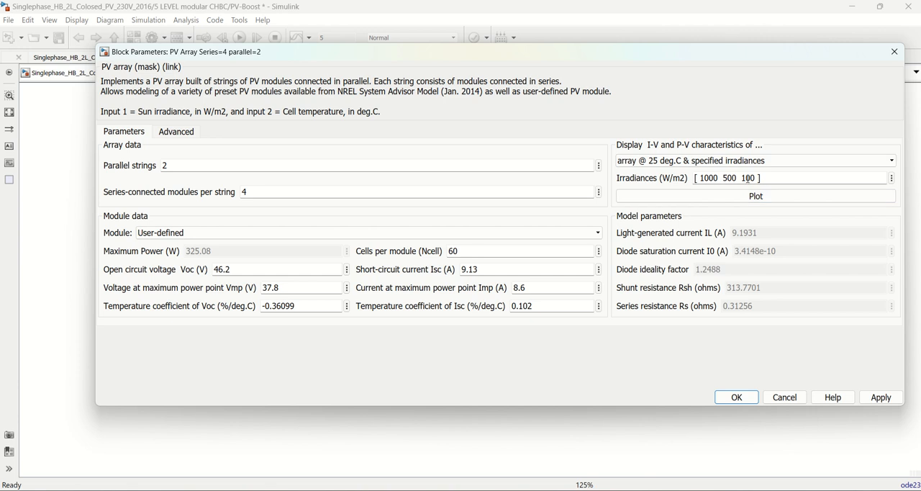
{"action": "left_click_drag", "start_coordinate": [696, 177], "coordinate": [727, 178]}
{"action": "type", "text": "8"}
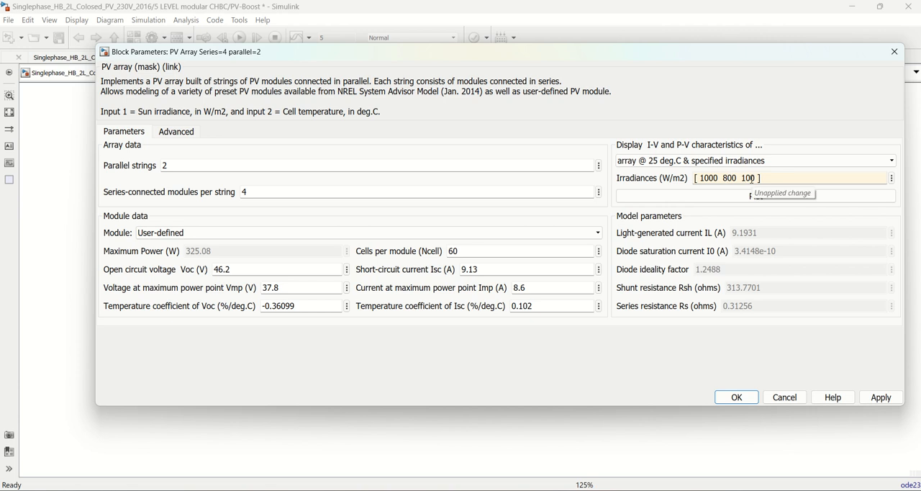
{"action": "key", "text": "BackSpace"}
{"action": "type", "text": "600 400 200"}
{"action": "left_click", "coordinate": [724, 196]}
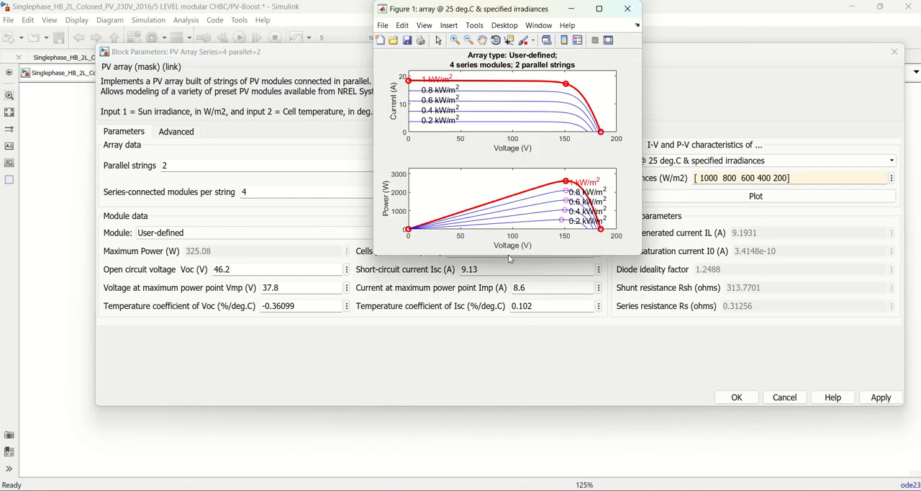
Enlarge the characteristics figure to examine its curves, then close it and accept the PV Array block's parameters
{"action": "left_click_drag", "start_coordinate": [508, 254], "coordinate": [508, 352]}
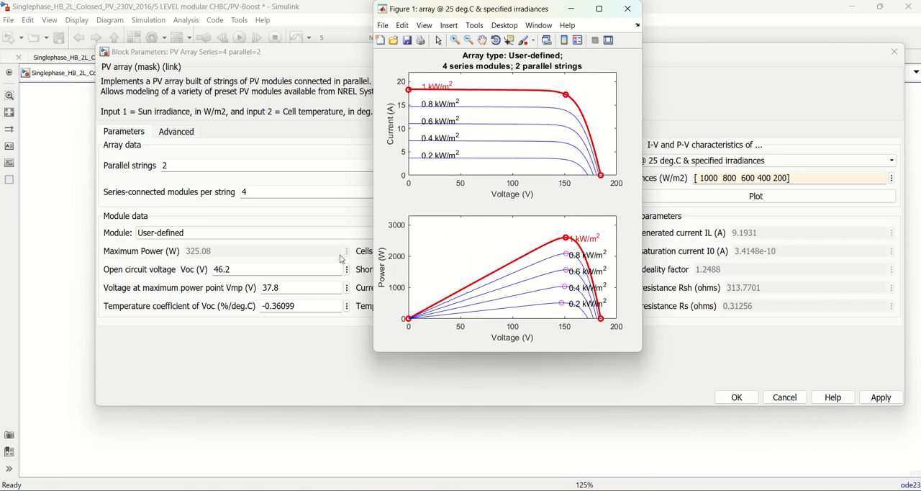
{"action": "left_click_drag", "start_coordinate": [641, 211], "coordinate": [773, 214]}
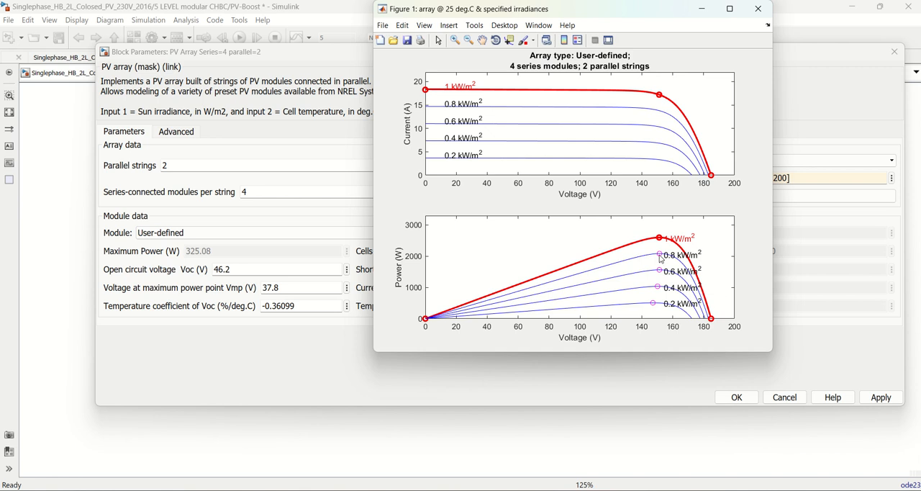
{"action": "left_click_drag", "start_coordinate": [656, 17], "coordinate": [641, 54]}
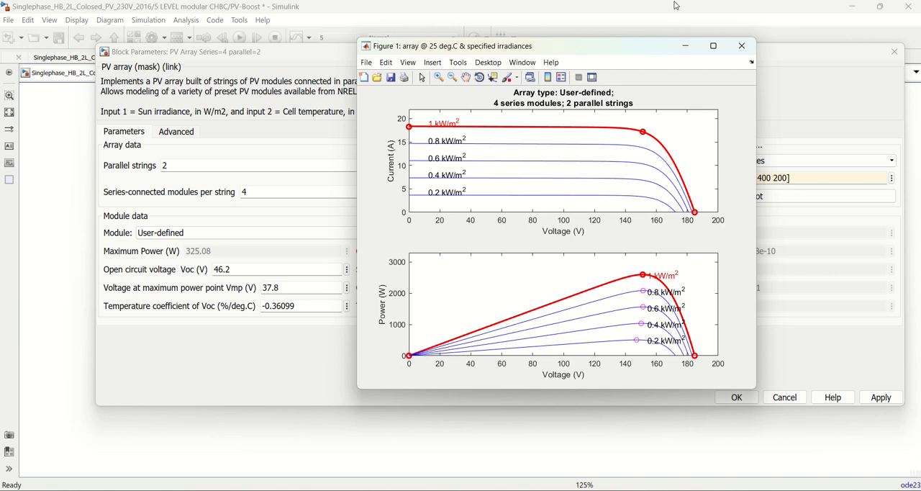
{"action": "left_click", "coordinate": [744, 50]}
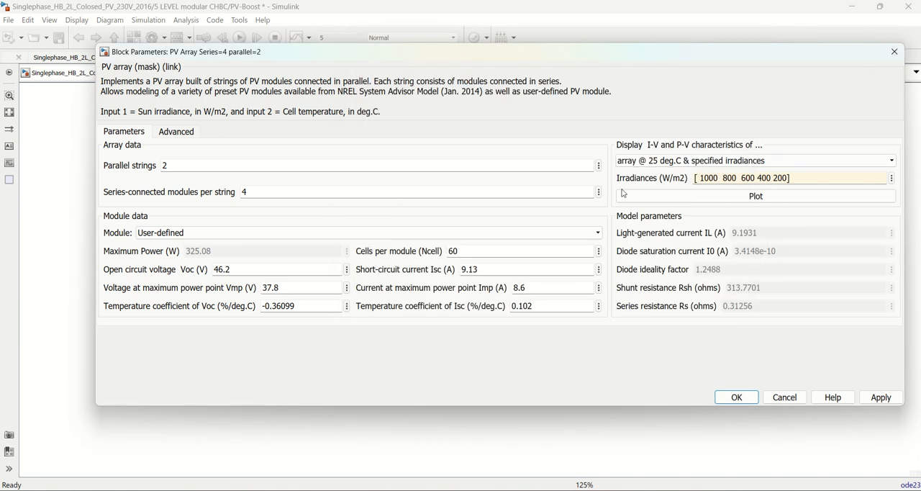
{"action": "left_click", "coordinate": [883, 399]}
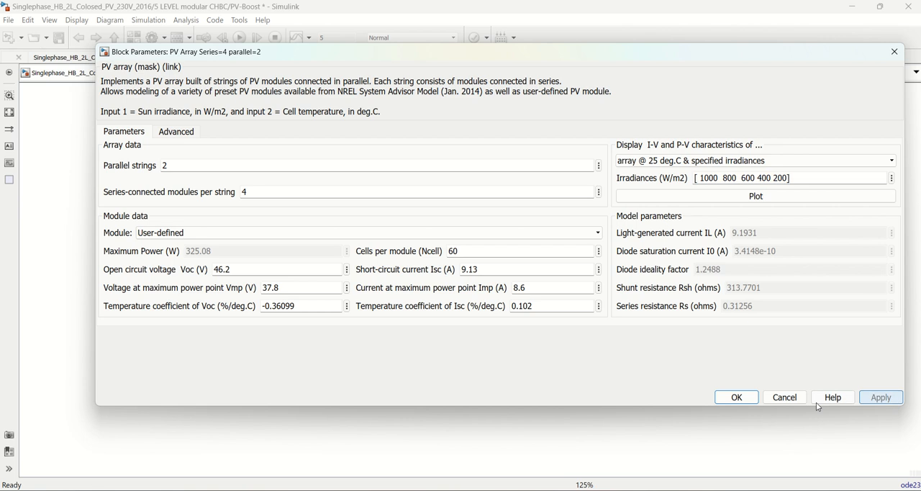
{"action": "left_click", "coordinate": [735, 400]}
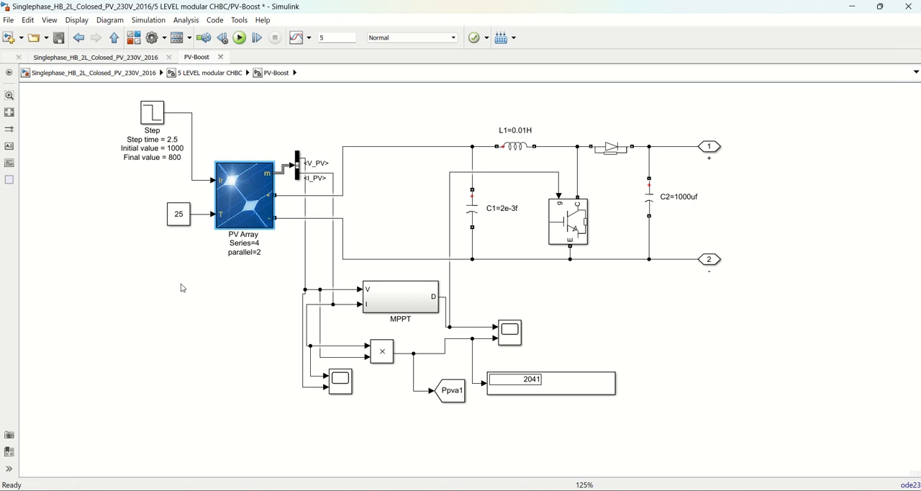
Set the sample time of the Step block feeding the PV array's irradiance input to 10e-6
{"action": "left_click", "coordinate": [156, 118]}
{"action": "double_click", "coordinate": [152, 115]}
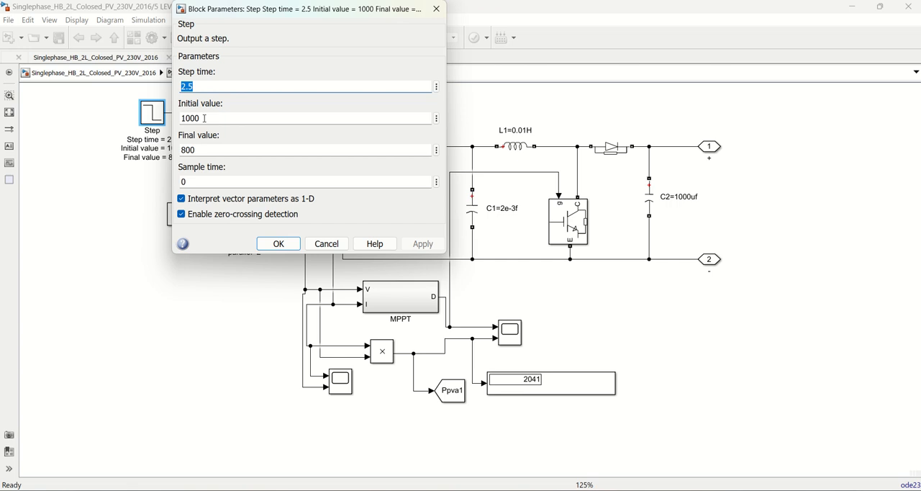
{"action": "double_click", "coordinate": [205, 118]}
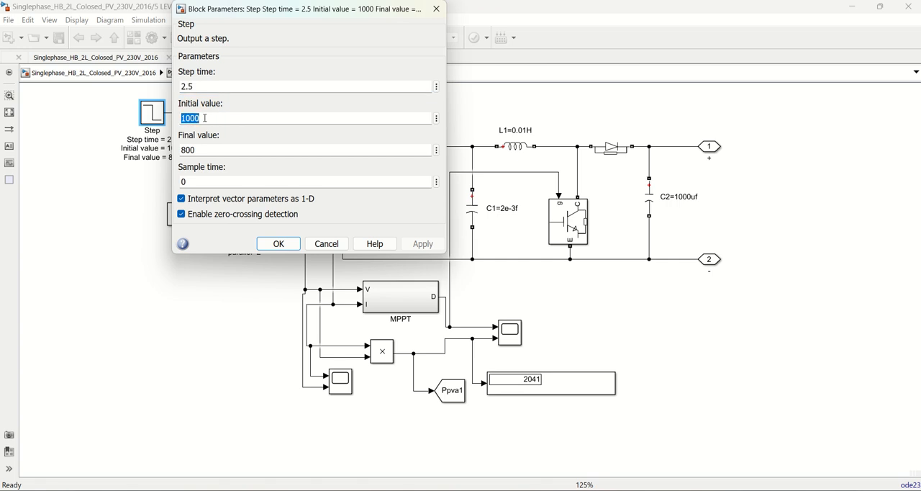
{"action": "key", "text": "shift+Tab"}
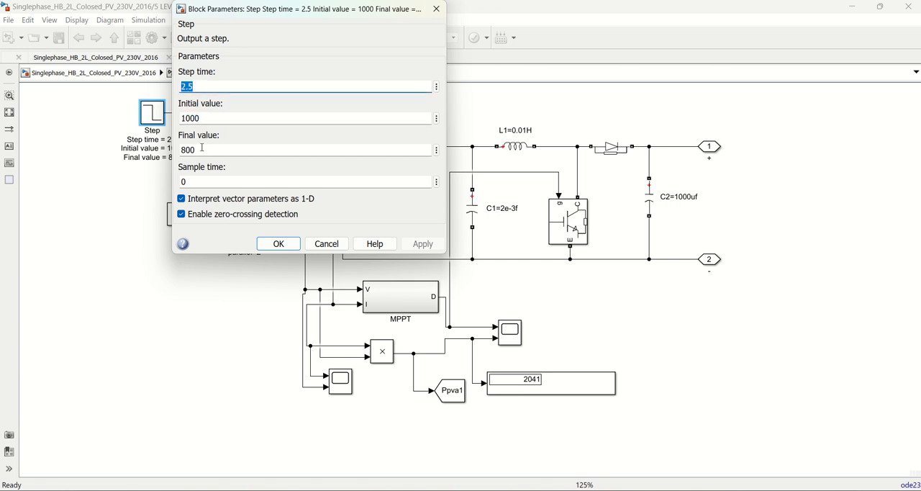
{"action": "double_click", "coordinate": [200, 150]}
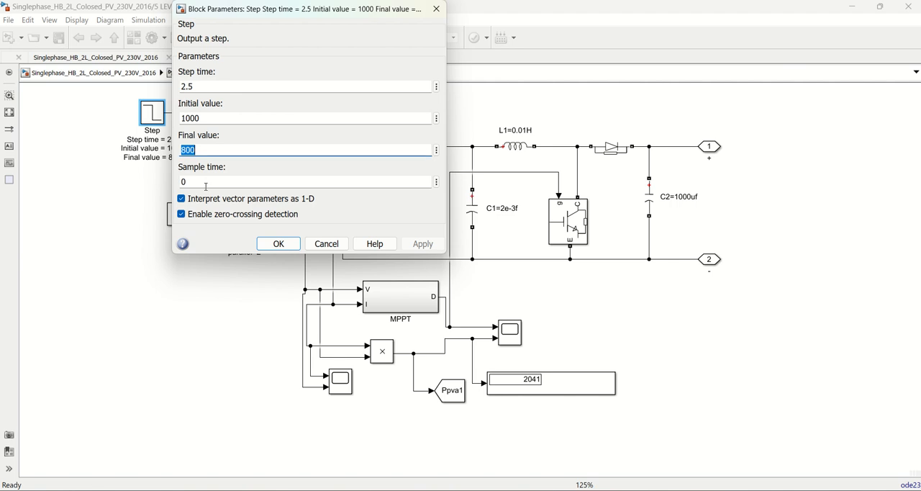
{"action": "key", "text": "Tab"}
{"action": "type", "text": "1"}
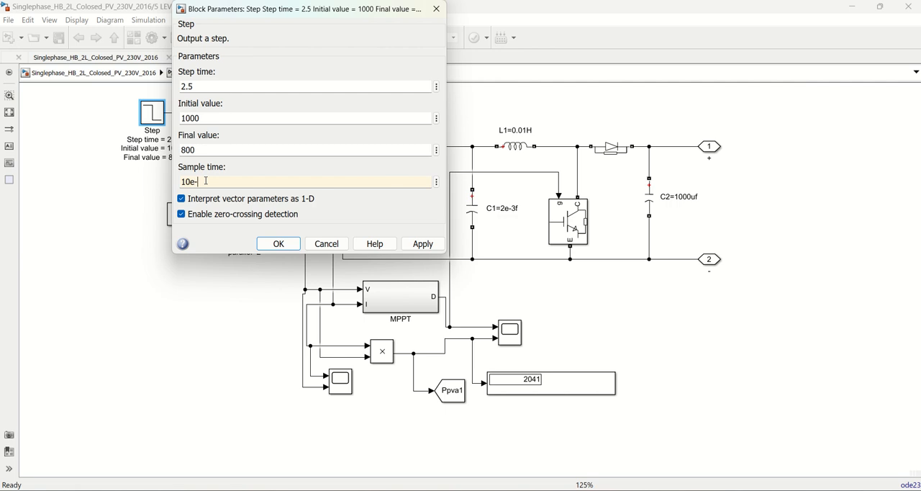
{"action": "left_click", "coordinate": [423, 247]}
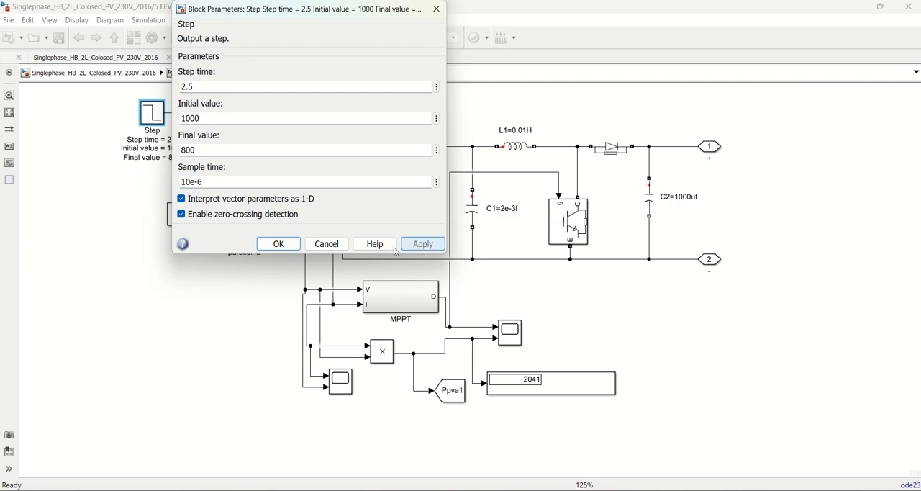
{"action": "left_click", "coordinate": [277, 245]}
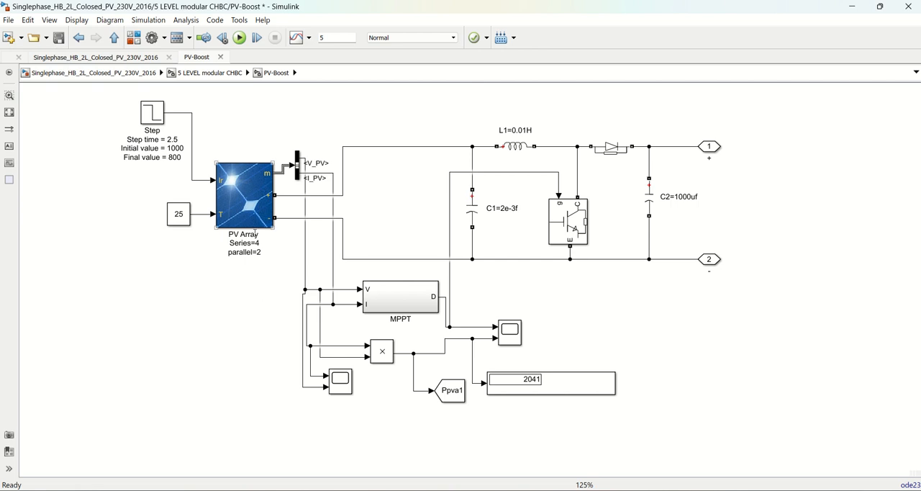
Check the parameters of the constant block feeding the PV array's temperature input and close them
{"action": "left_click", "coordinate": [185, 223]}
{"action": "double_click", "coordinate": [181, 222]}
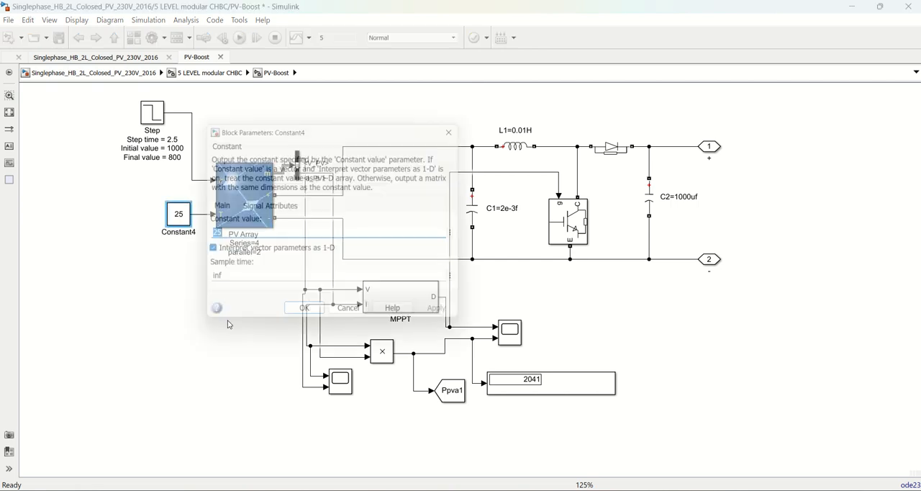
{"action": "left_click", "coordinate": [305, 318]}
{"action": "left_click", "coordinate": [127, 353]}
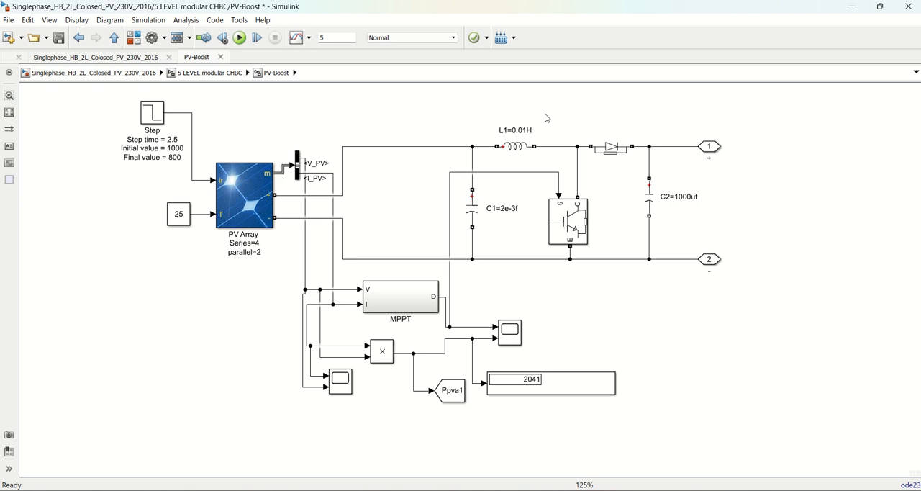
Highlight the boost converter circuit, compare it with the grid-connected system block diagram in Word, and return to Simulink
{"action": "left_click_drag", "start_coordinate": [437, 101], "coordinate": [755, 275]}
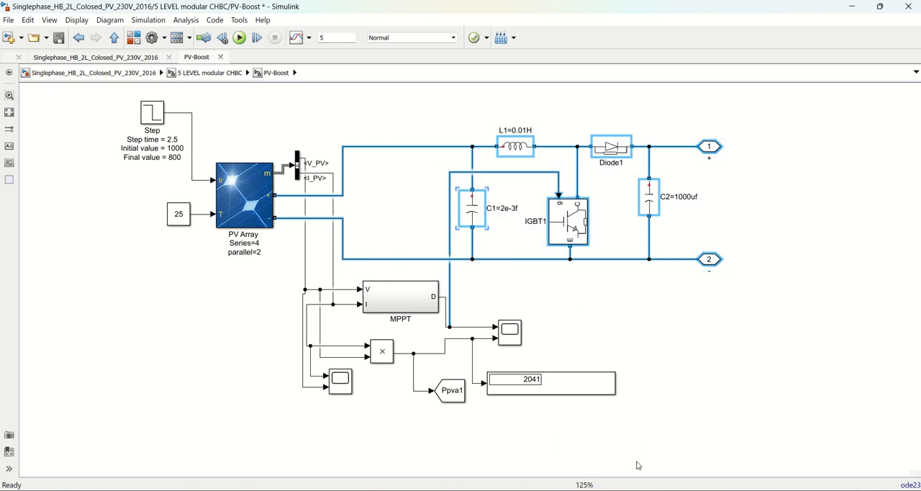
{"action": "left_click", "coordinate": [598, 490]}
{"action": "left_click", "coordinate": [532, 441]}
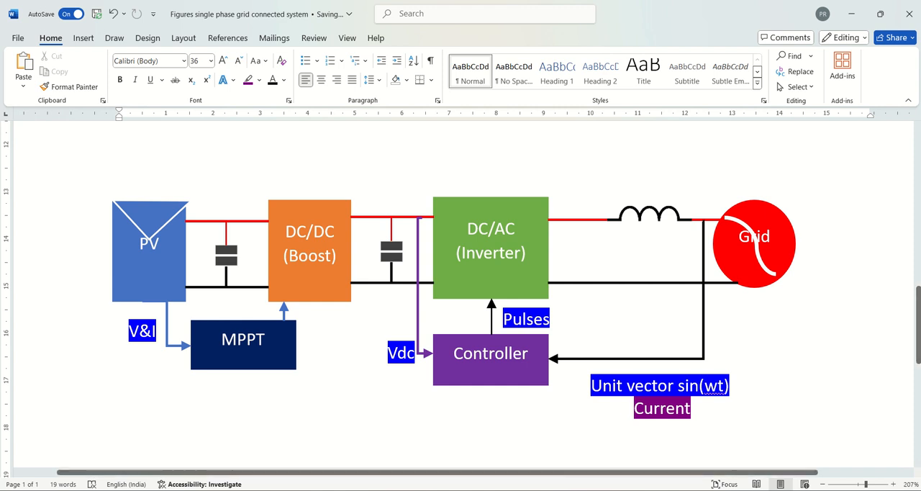
{"action": "left_click", "coordinate": [851, 13]}
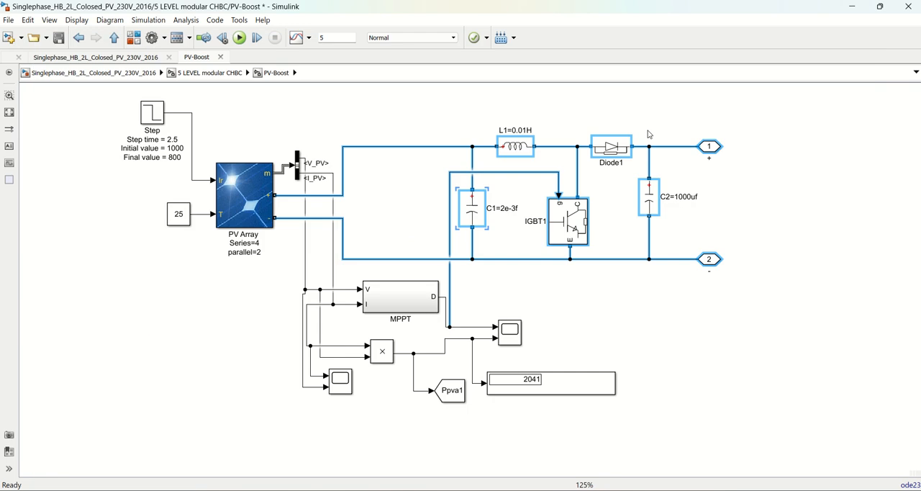
Examine the logic inside the MPPT subsystem, then go back up to the 5 LEVEL modular CHBC level
{"action": "left_click", "coordinate": [408, 311]}
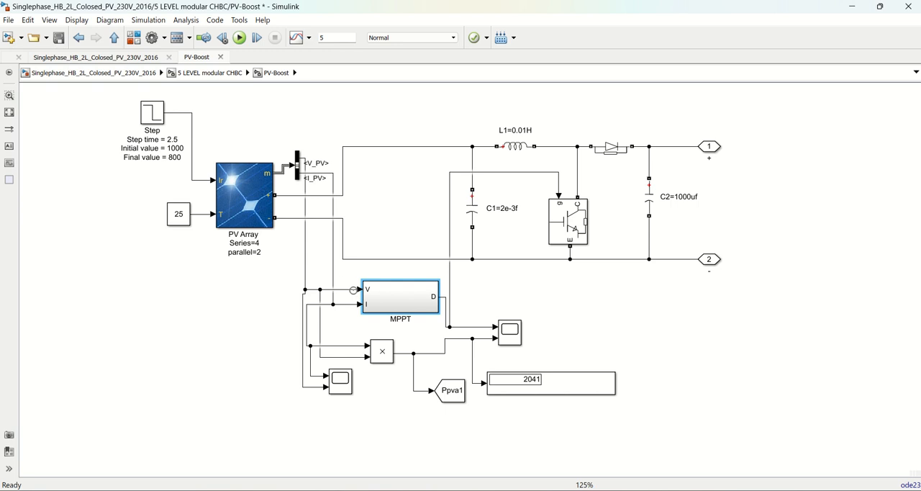
{"action": "double_click", "coordinate": [391, 304]}
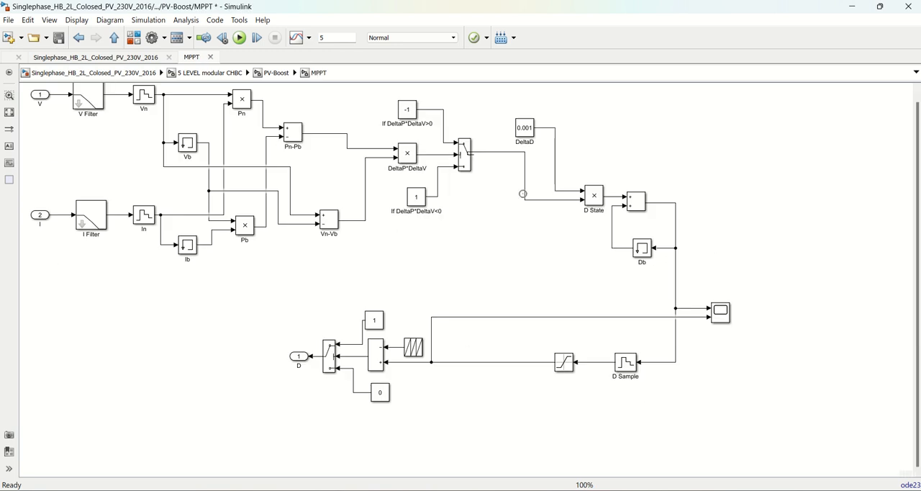
{"action": "left_click", "coordinate": [114, 37]}
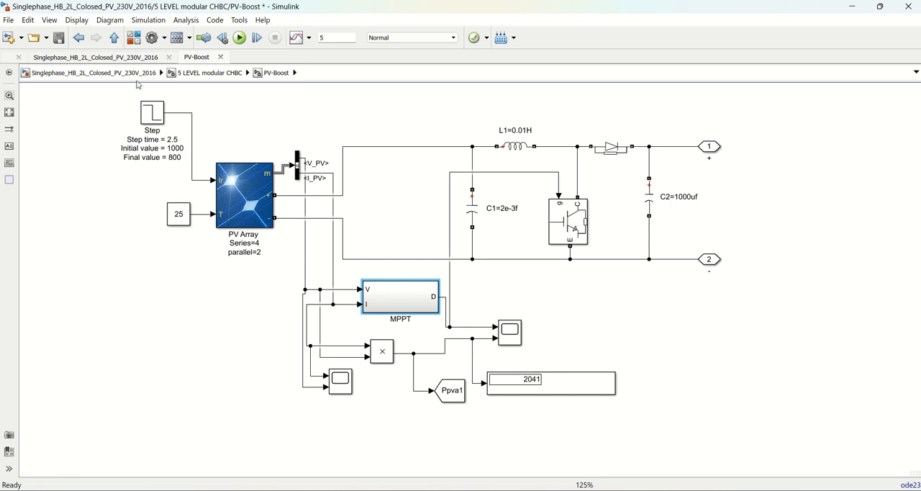
{"action": "left_click", "coordinate": [113, 38]}
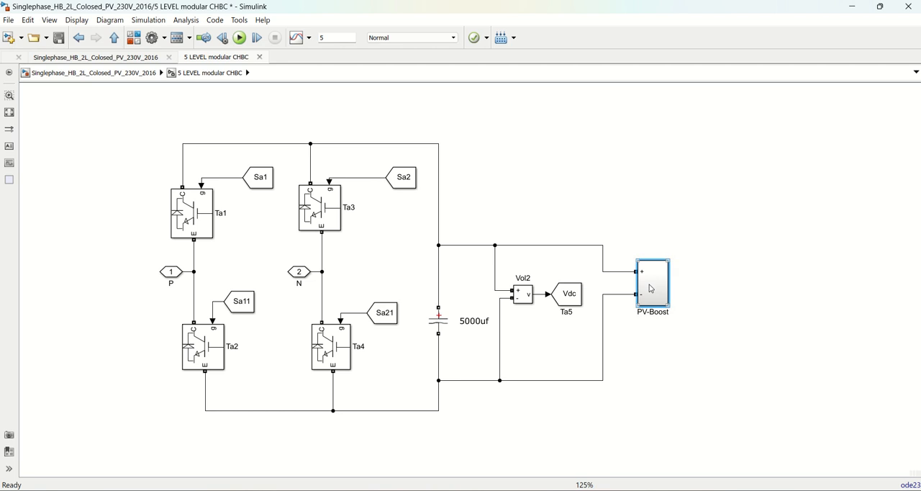
Review the inverter and controller part of the block diagram in Word against the H-bridge circuit, ending back in Simulink
{"action": "left_click", "coordinate": [597, 490]}
{"action": "left_click", "coordinate": [534, 463]}
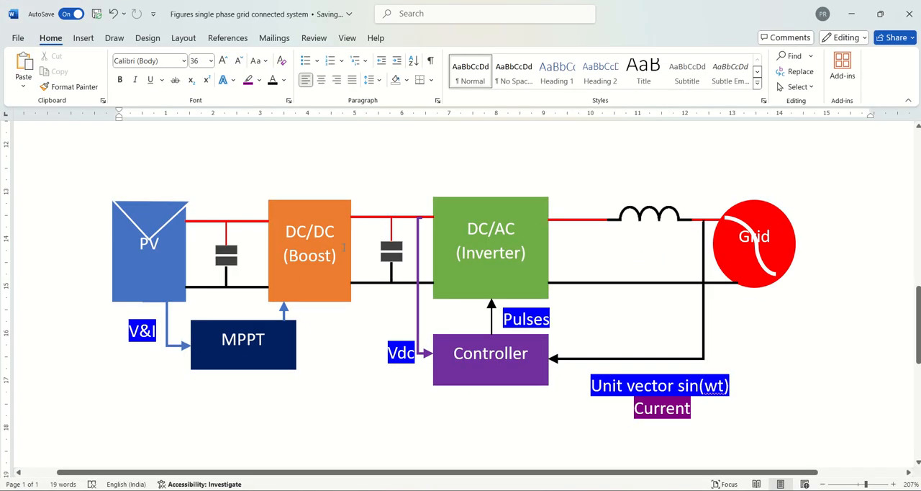
{"action": "left_click", "coordinate": [852, 14]}
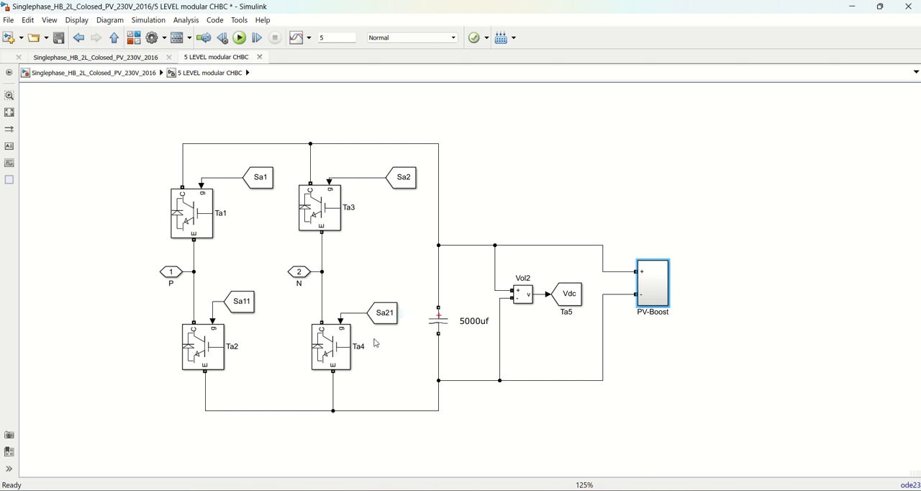
{"action": "mouse_move", "coordinate": [598, 489]}
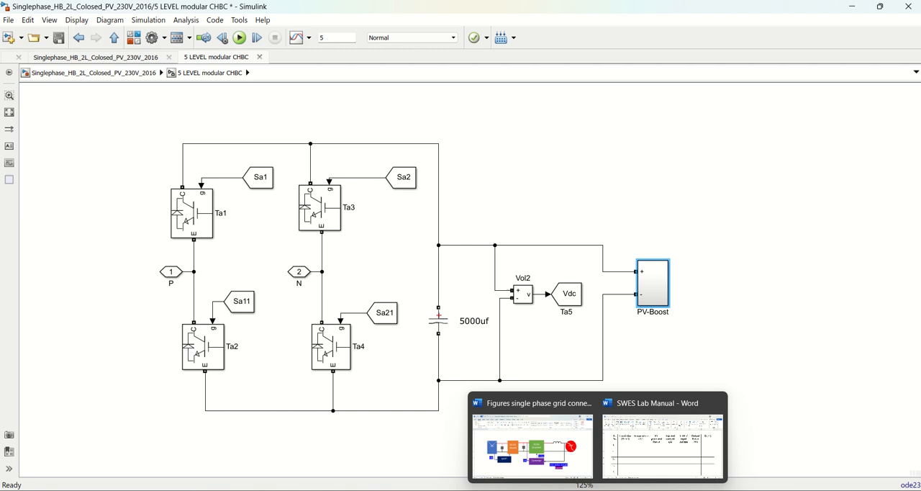
{"action": "left_click", "coordinate": [541, 457]}
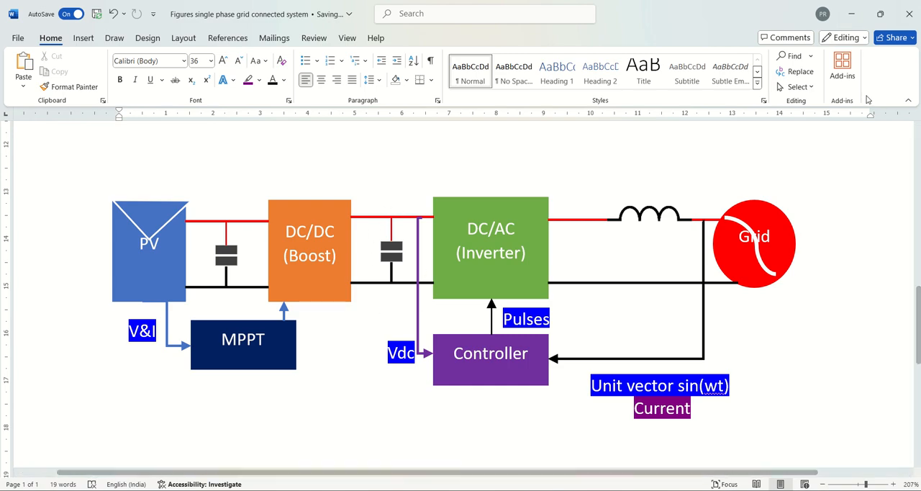
{"action": "left_click", "coordinate": [852, 14]}
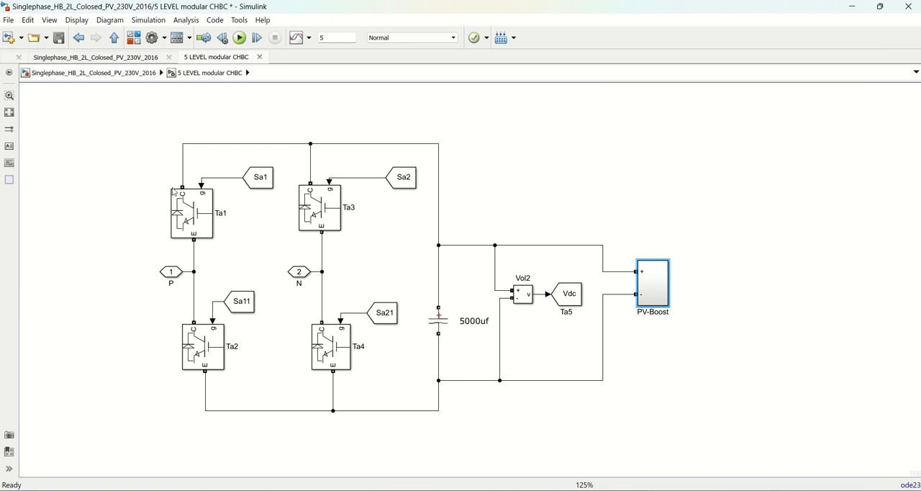
Return to the top-level model and open the contents of the PWM GENERATION1 block
{"action": "left_click", "coordinate": [114, 37]}
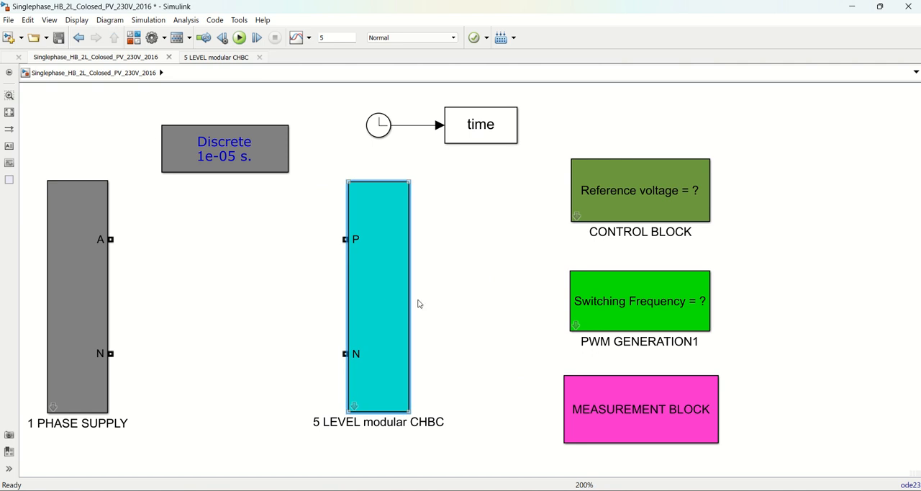
{"action": "left_click", "coordinate": [660, 341]}
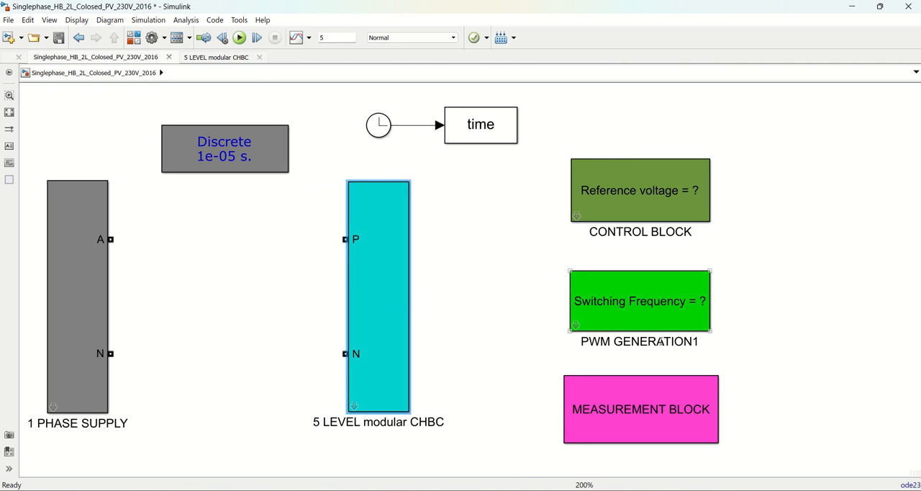
{"action": "double_click", "coordinate": [576, 326]}
{"action": "scroll", "coordinate": [552, 322], "scroll_direction": "down", "scroll_amount": 1}
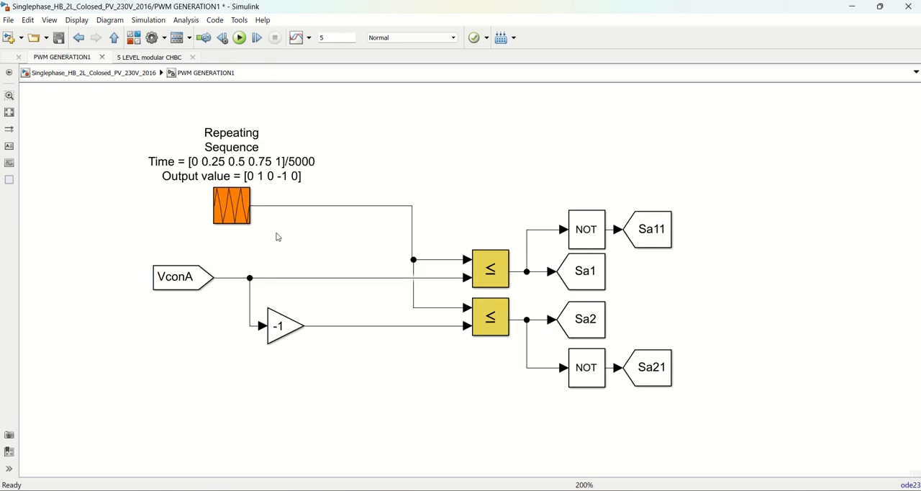
Inspect the repeating sequence carrier, the VconA reference and the complementary Sa1 and Sa11 gate signals
{"action": "left_click", "coordinate": [244, 216]}
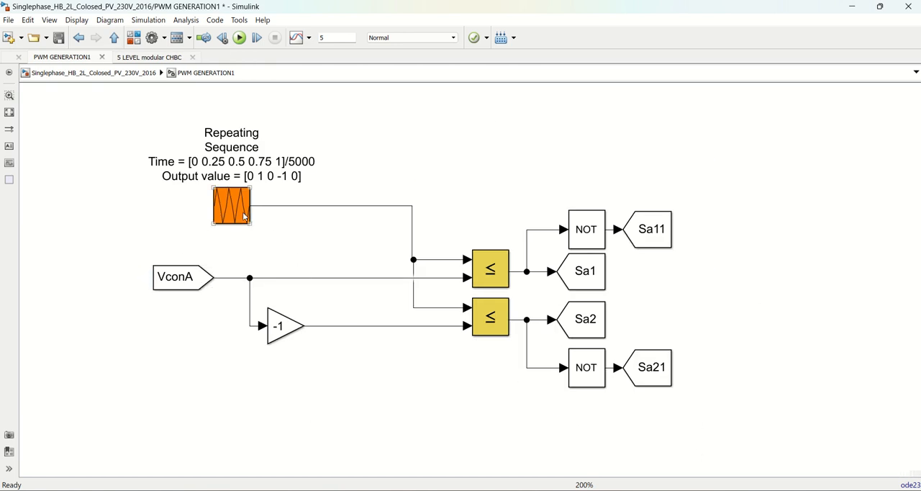
{"action": "left_click", "coordinate": [188, 281]}
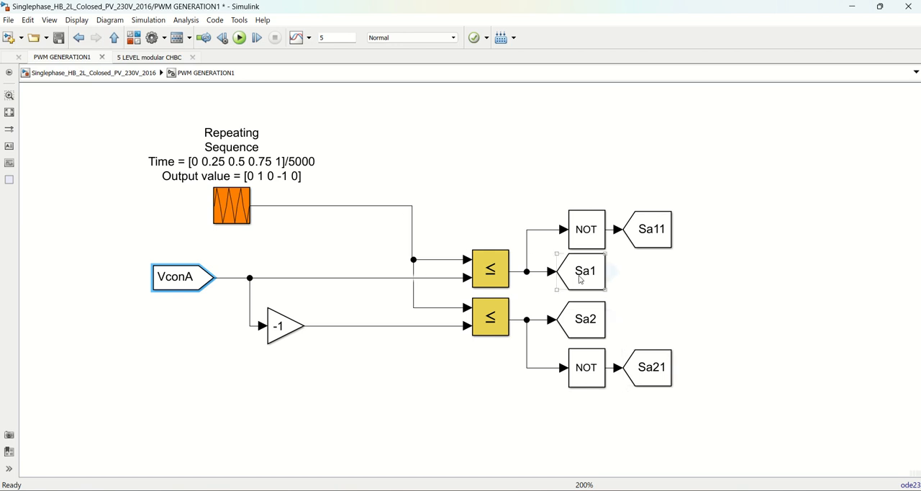
{"action": "left_click", "coordinate": [592, 279]}
{"action": "left_click", "coordinate": [664, 243]}
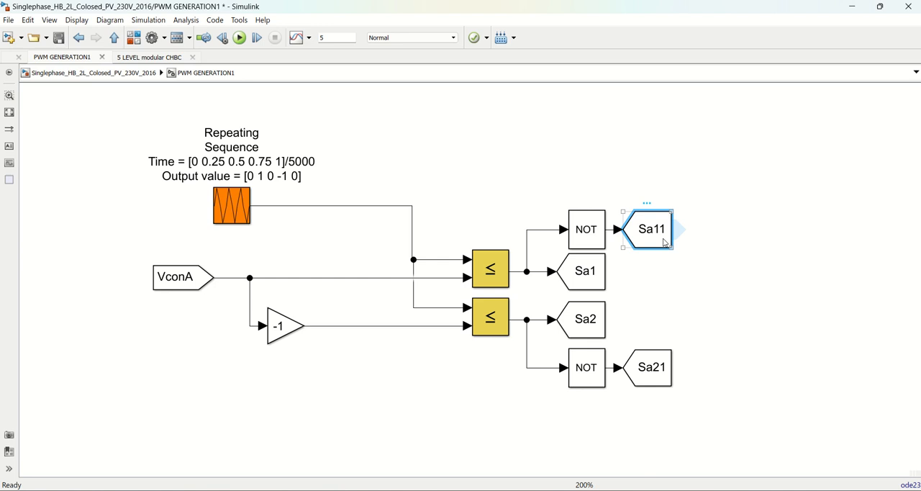
Compare the Sa2 gate signal with the Sa tags on the H-bridge switches in 5 LEVEL modular CHBC, ending at the top-level model
{"action": "left_click", "coordinate": [597, 326]}
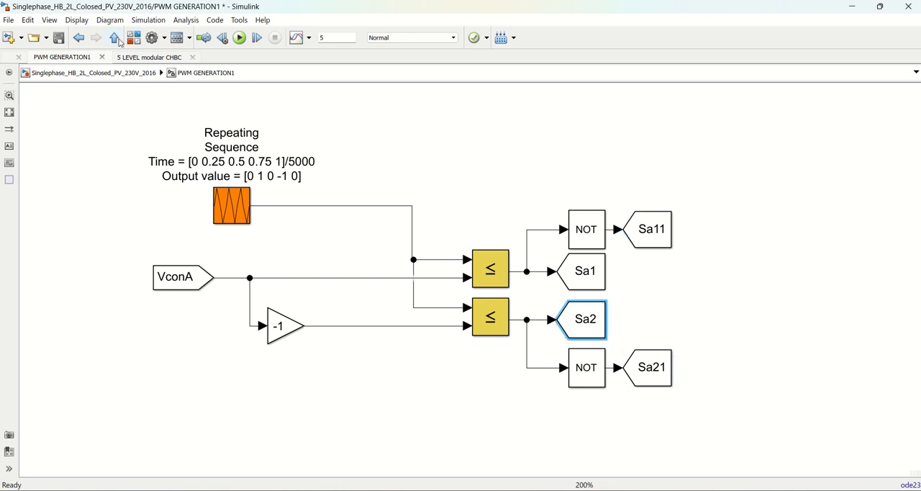
{"action": "left_click", "coordinate": [114, 38]}
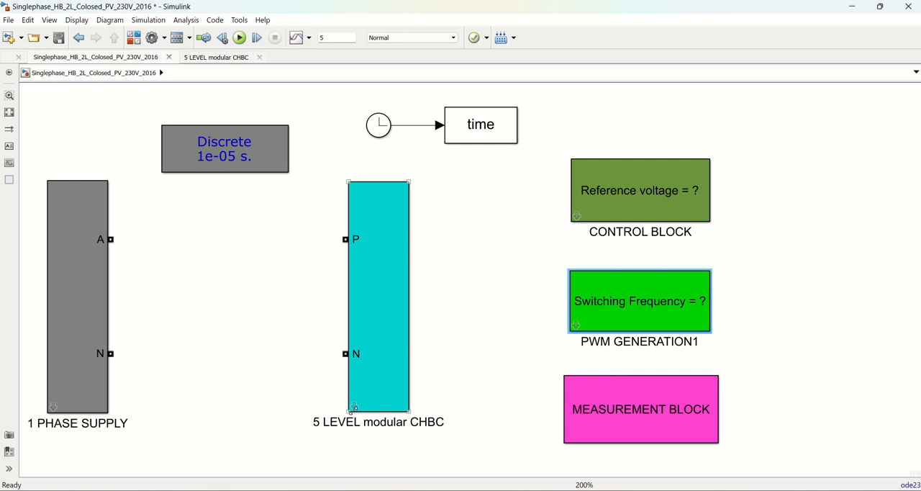
{"action": "double_click", "coordinate": [354, 405]}
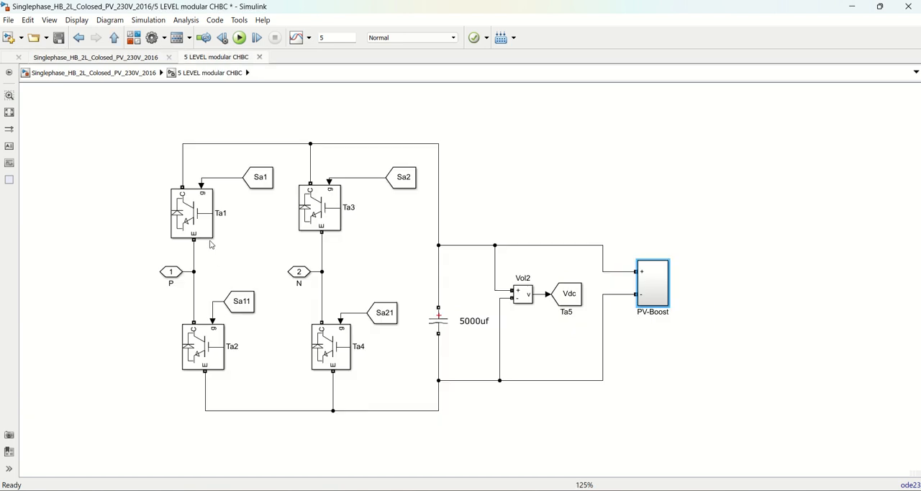
{"action": "scroll", "coordinate": [213, 243], "scroll_direction": "up", "scroll_amount": 3}
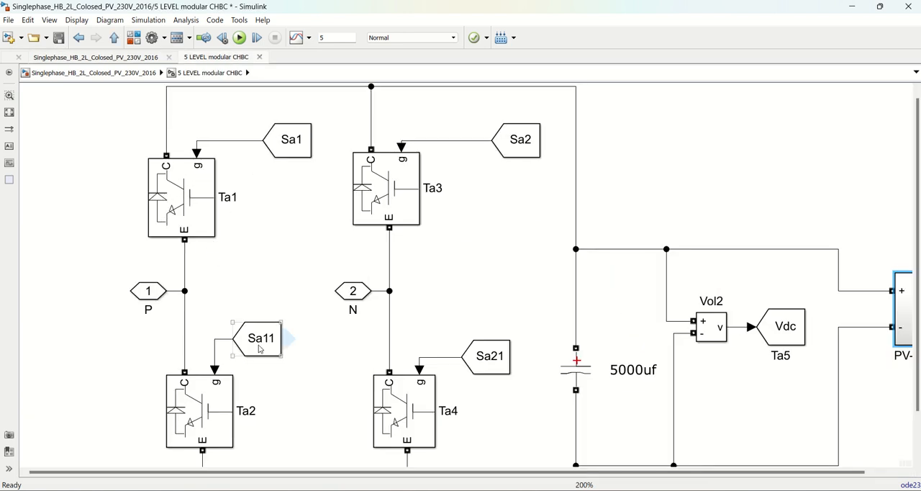
{"action": "left_click", "coordinate": [538, 147]}
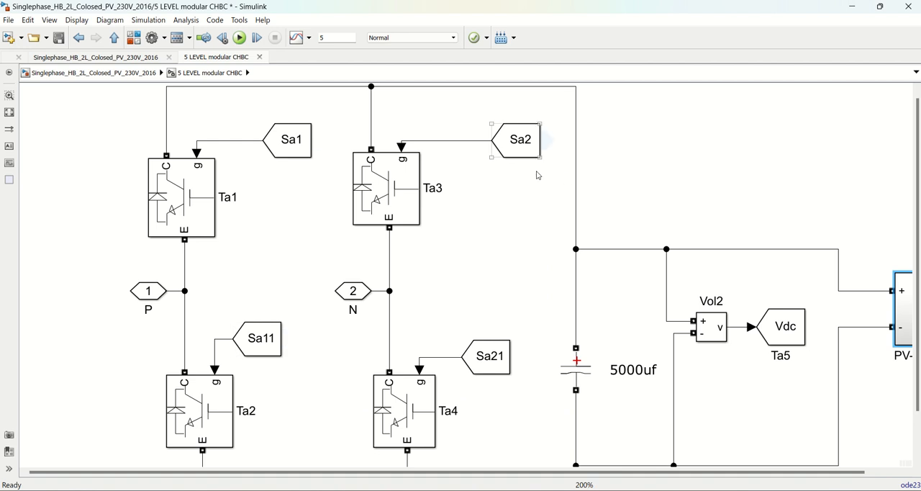
{"action": "left_click", "coordinate": [115, 38]}
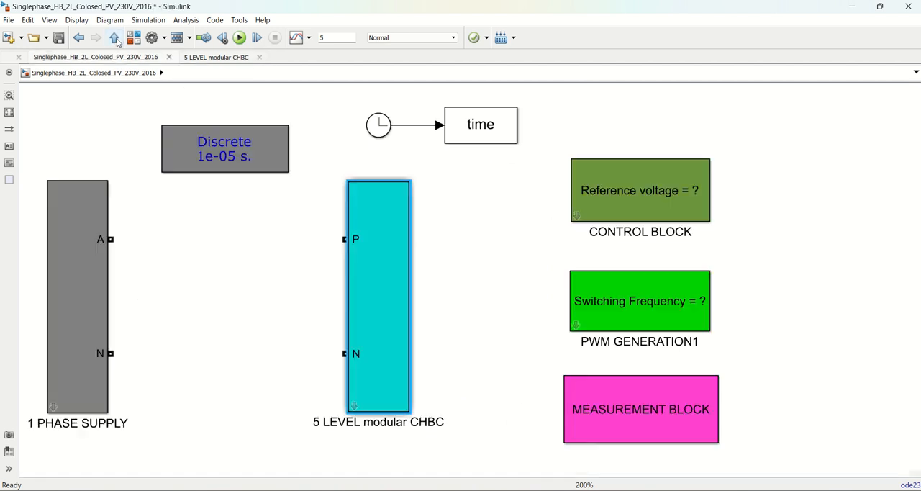
Review the time and output values of the Repeating Sequence carrier inside PWM GENERATION1, then return to the top-level model
{"action": "left_click", "coordinate": [579, 329]}
{"action": "double_click", "coordinate": [580, 329]}
{"action": "left_click", "coordinate": [257, 206]}
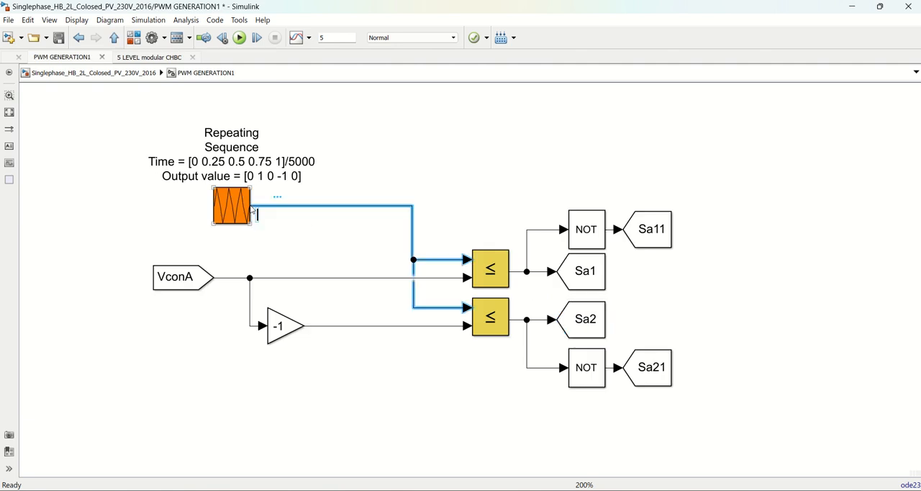
{"action": "left_click", "coordinate": [238, 208]}
{"action": "double_click", "coordinate": [238, 208]}
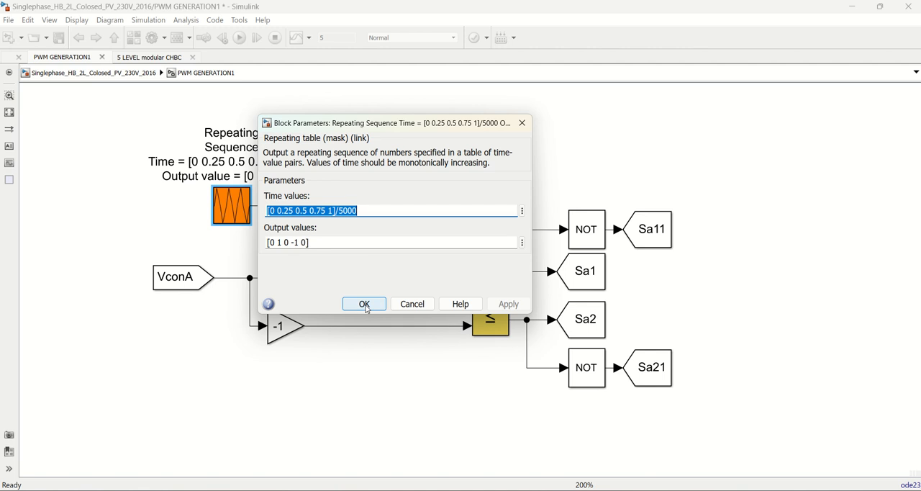
{"action": "left_click", "coordinate": [365, 305]}
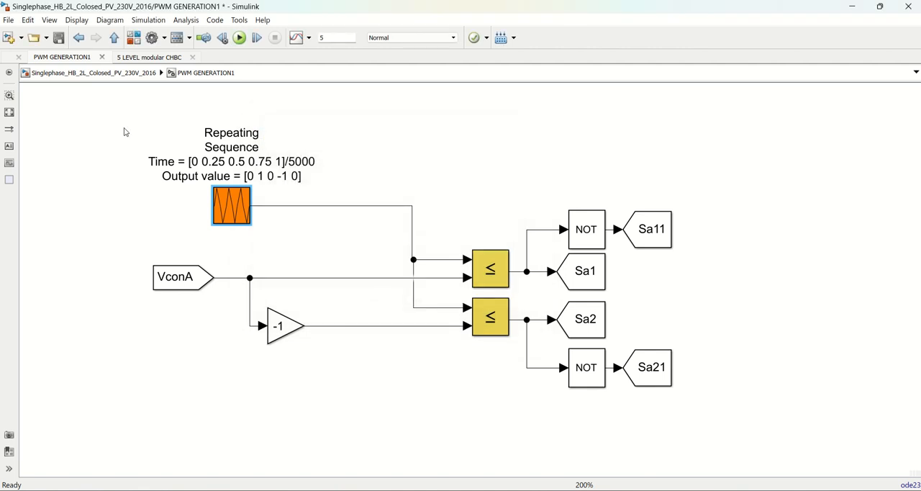
{"action": "left_click", "coordinate": [113, 38]}
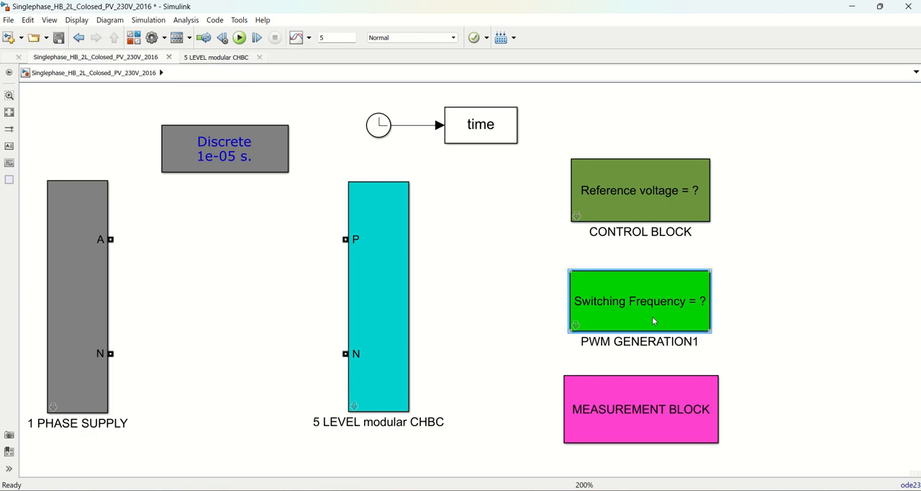
Look inside the CONTROL BLOCK and examine the signal chain from the 400 reference and Vdc to VconA
{"action": "double_click", "coordinate": [580, 219]}
{"action": "left_click", "coordinate": [446, 310]}
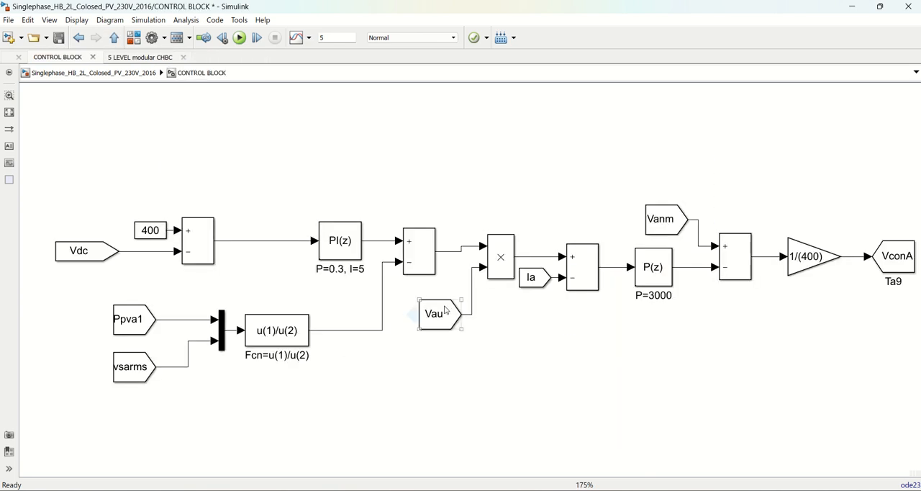
{"action": "scroll", "coordinate": [446, 310], "scroll_direction": "down", "scroll_amount": 1}
{"action": "left_click", "coordinate": [410, 313]}
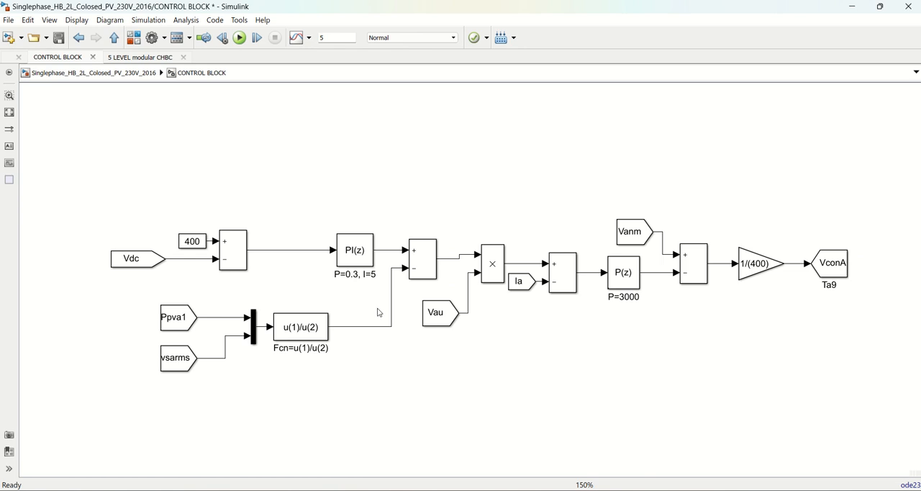
{"action": "scroll", "coordinate": [378, 312], "scroll_direction": "up", "scroll_amount": 1}
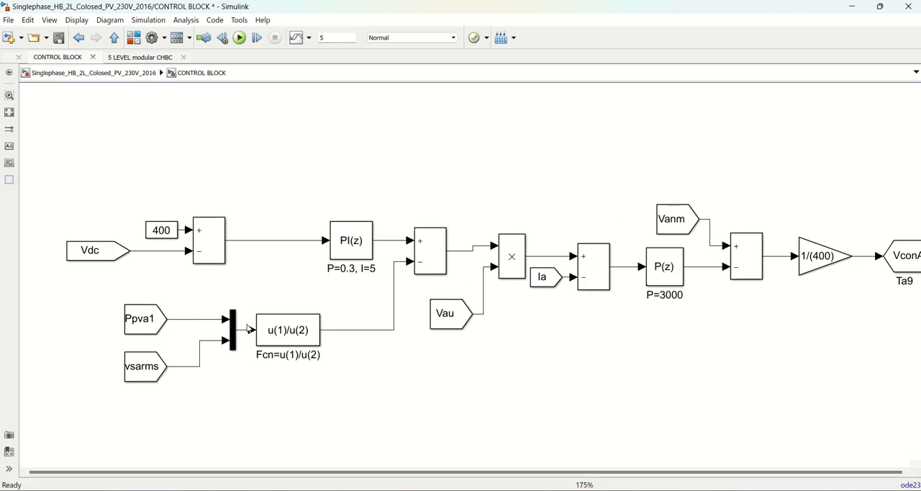
{"action": "left_click_drag", "start_coordinate": [300, 475], "coordinate": [314, 474]}
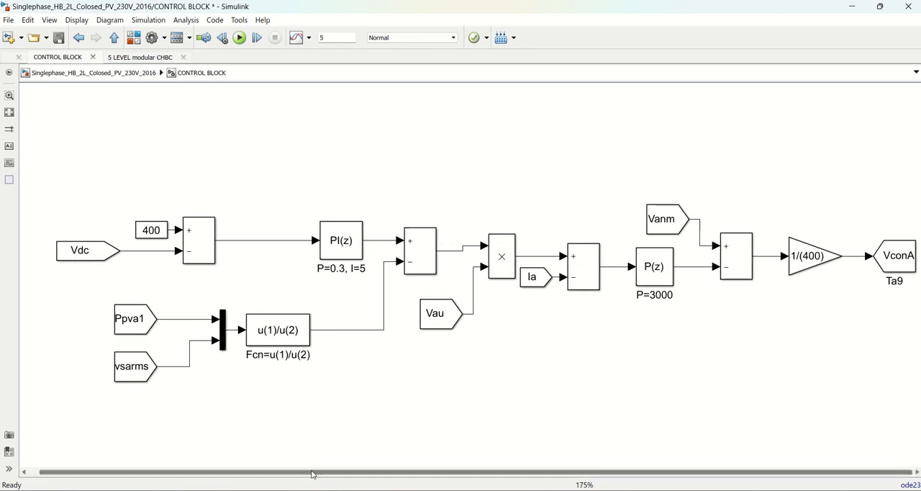
{"action": "left_click", "coordinate": [154, 231]}
{"action": "scroll", "coordinate": [152, 233], "scroll_direction": "down", "scroll_amount": 1}
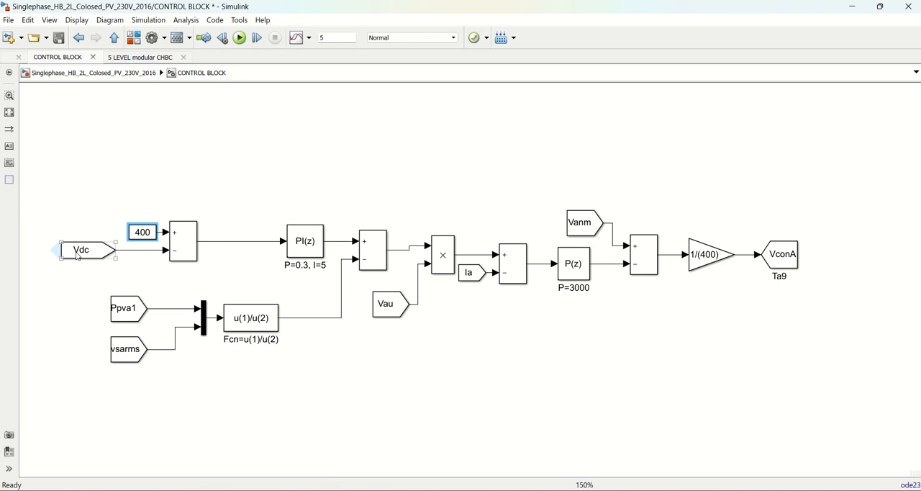
Check the Vdc measurement in 5 LEVEL modular CHBC, then review the CONTROL BLOCK mask parameters from the top-level model
{"action": "left_click", "coordinate": [114, 38]}
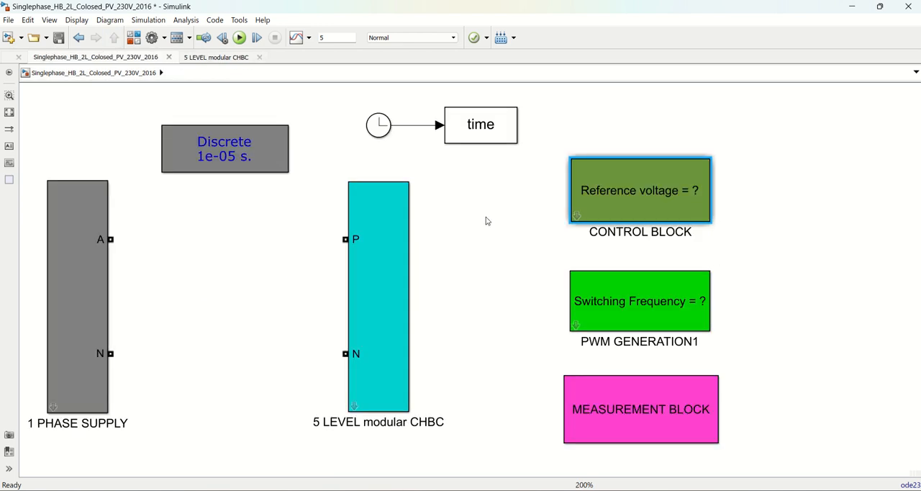
{"action": "double_click", "coordinate": [393, 355]}
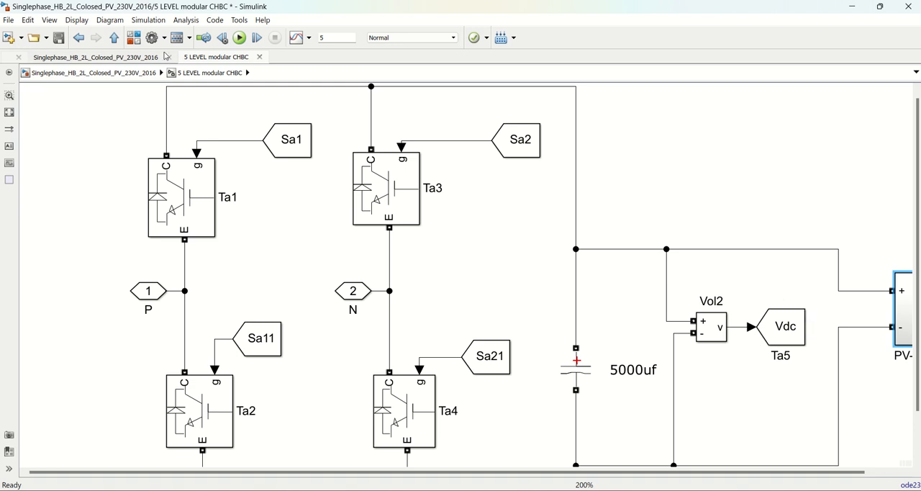
{"action": "left_click", "coordinate": [113, 38]}
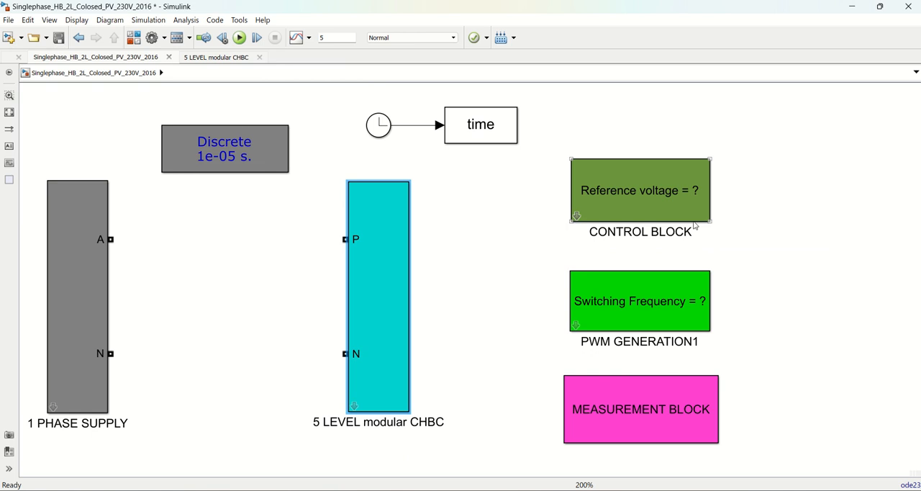
{"action": "double_click", "coordinate": [644, 204]}
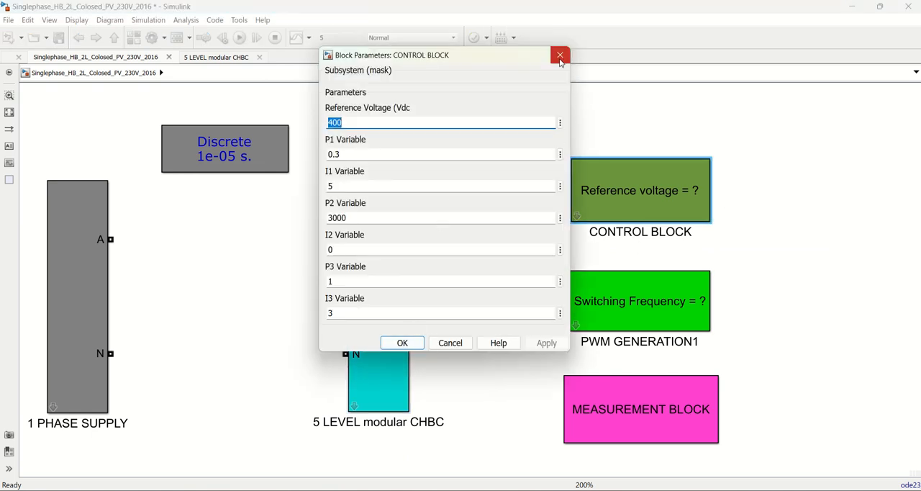
{"action": "left_click", "coordinate": [560, 56]}
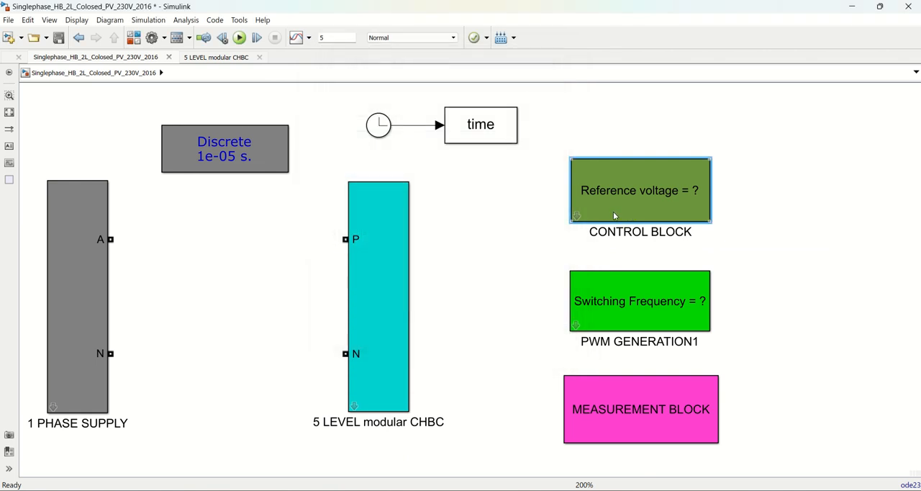
Go back inside the CONTROL BLOCK and inspect the comparison of Vdc with the 400 reference feeding the PI controller
{"action": "left_click", "coordinate": [577, 216]}
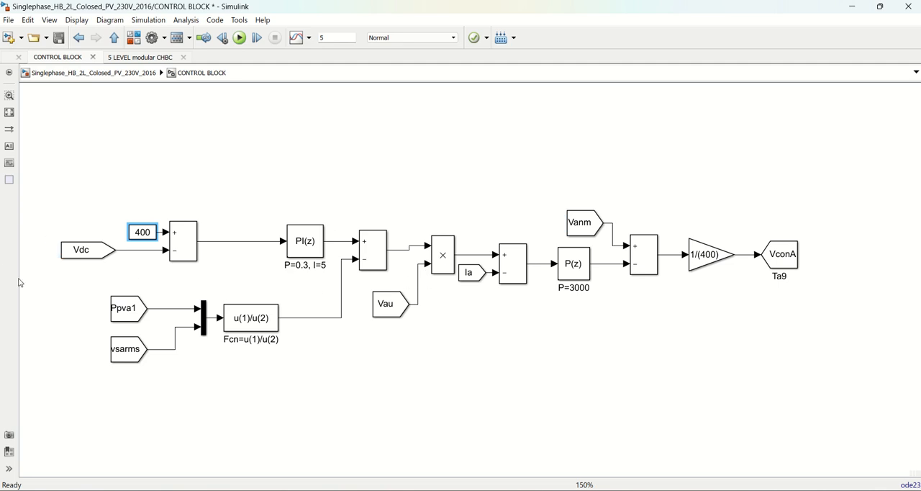
{"action": "scroll", "coordinate": [105, 238], "scroll_direction": "up", "scroll_amount": 3}
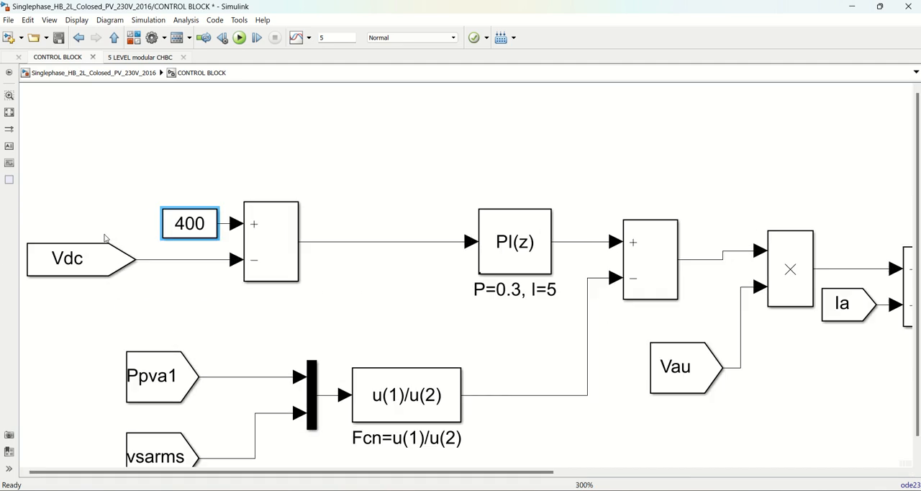
{"action": "left_click", "coordinate": [185, 224]}
{"action": "left_click", "coordinate": [77, 263]}
{"action": "scroll", "coordinate": [77, 264], "scroll_direction": "down", "scroll_amount": 1}
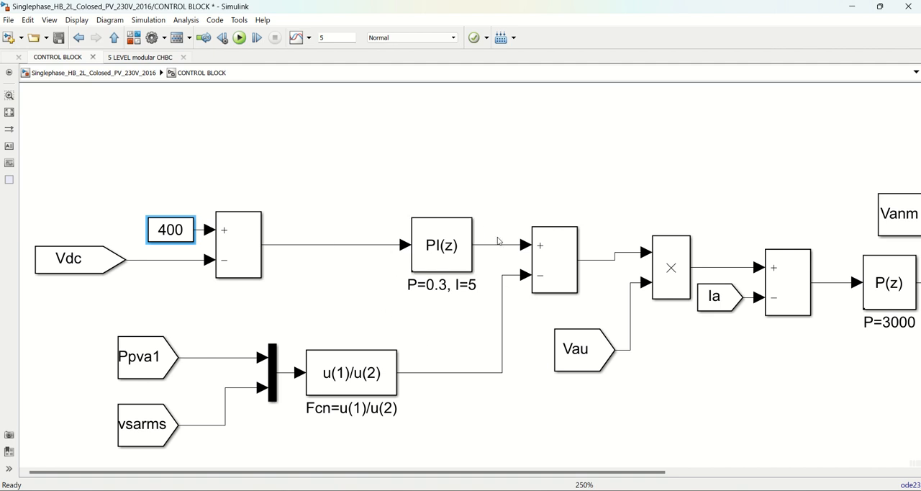
{"action": "scroll", "coordinate": [491, 263], "scroll_direction": "up", "scroll_amount": 3}
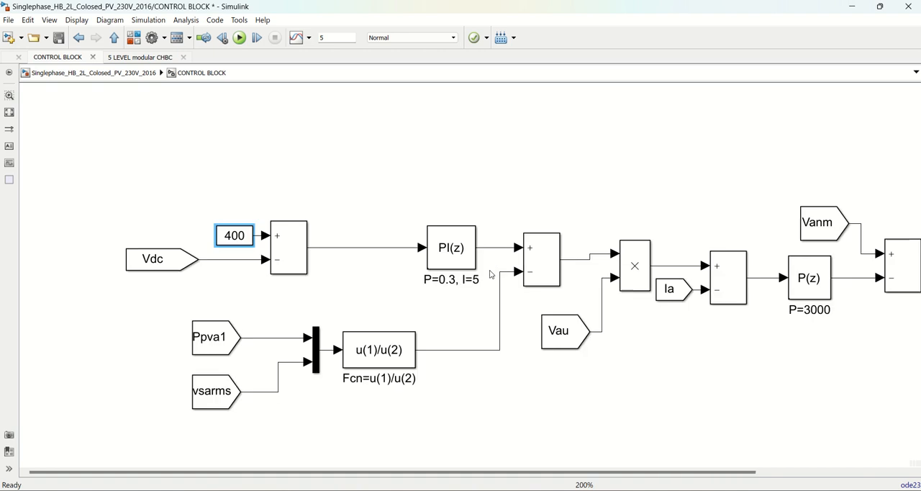
Set the sample time of the discrete PI controller (P=0.3, I=5) to 10e-6 and accept the parameters
{"action": "left_click", "coordinate": [435, 247]}
{"action": "double_click", "coordinate": [460, 265]}
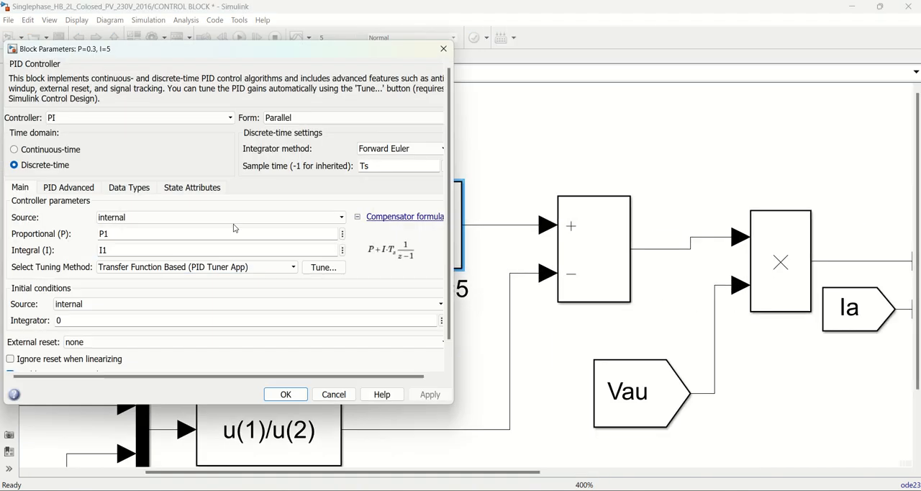
{"action": "left_click_drag", "start_coordinate": [201, 56], "coordinate": [253, 61]}
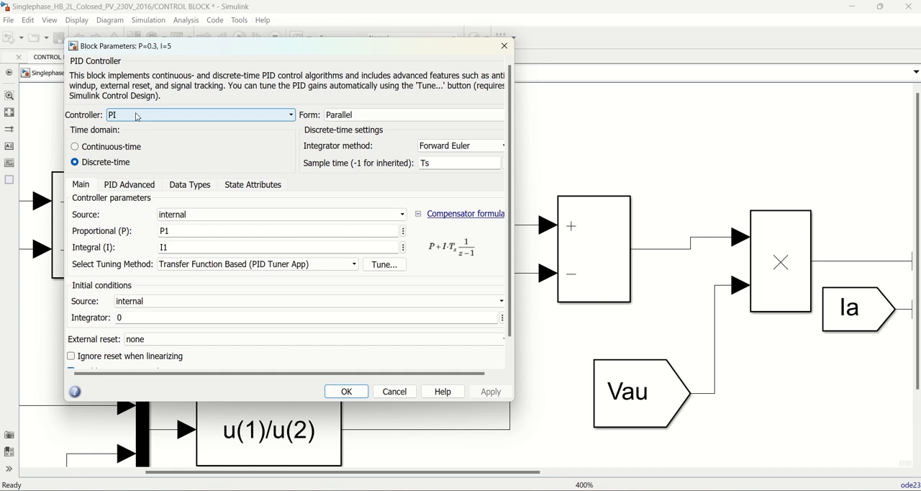
{"action": "double_click", "coordinate": [446, 164]}
{"action": "type", "text": "10e-6"}
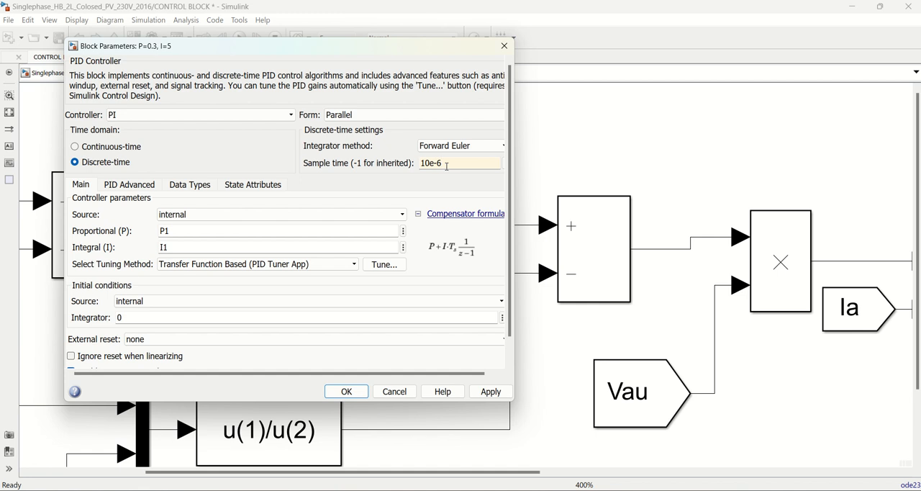
{"action": "left_click", "coordinate": [446, 165]}
{"action": "left_click_drag", "start_coordinate": [280, 52], "coordinate": [714, 80]}
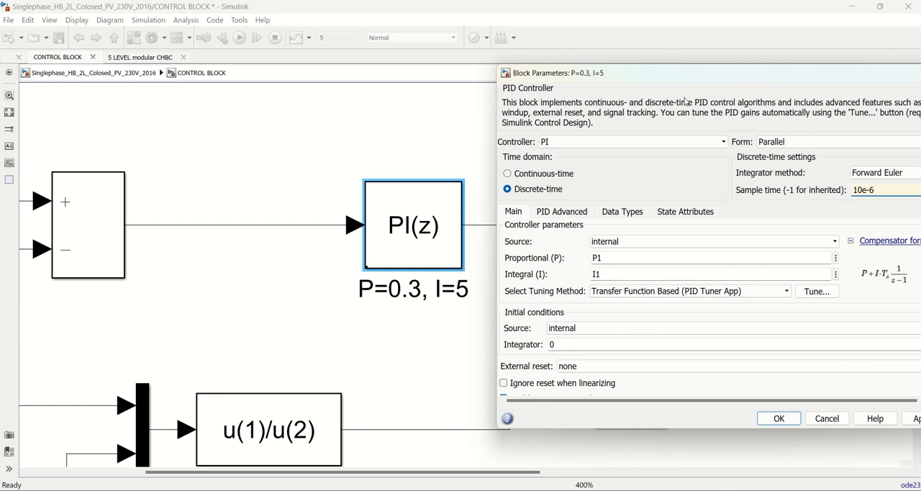
{"action": "left_click_drag", "start_coordinate": [585, 75], "coordinate": [302, 61]}
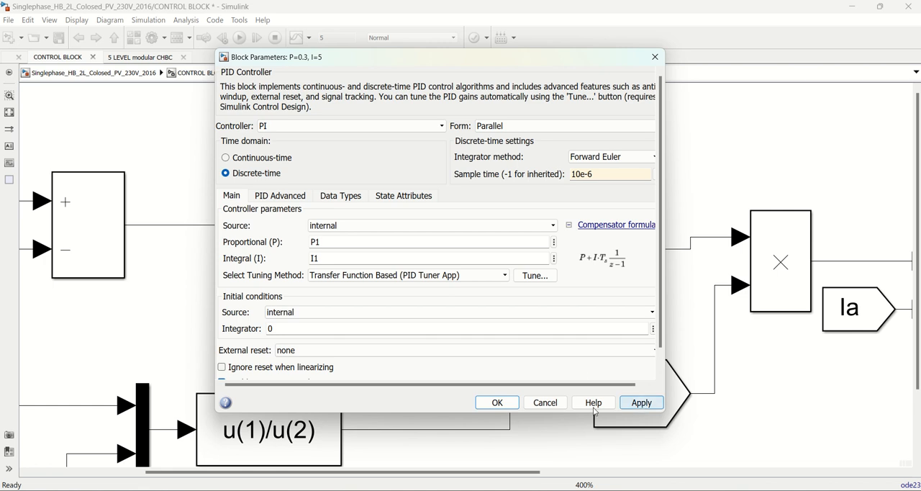
{"action": "left_click", "coordinate": [498, 402]}
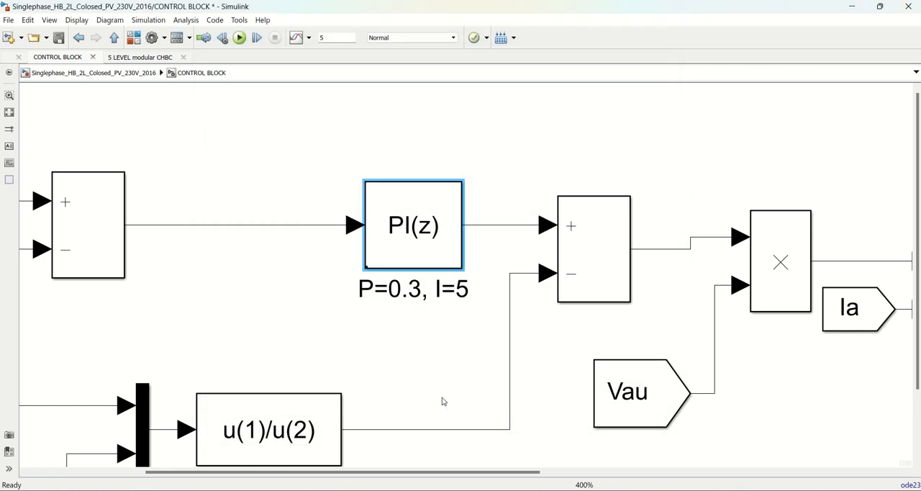
Move the PI(z) block closer to the sum block that compares the 400 reference with Vdc
{"action": "scroll", "coordinate": [441, 402], "scroll_direction": "down", "scroll_amount": 3}
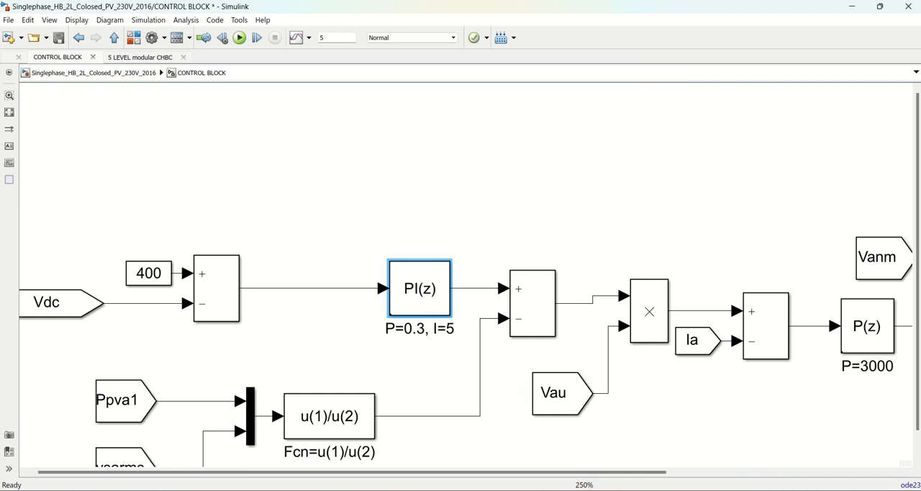
{"action": "scroll", "coordinate": [468, 274], "scroll_direction": "down", "scroll_amount": 1}
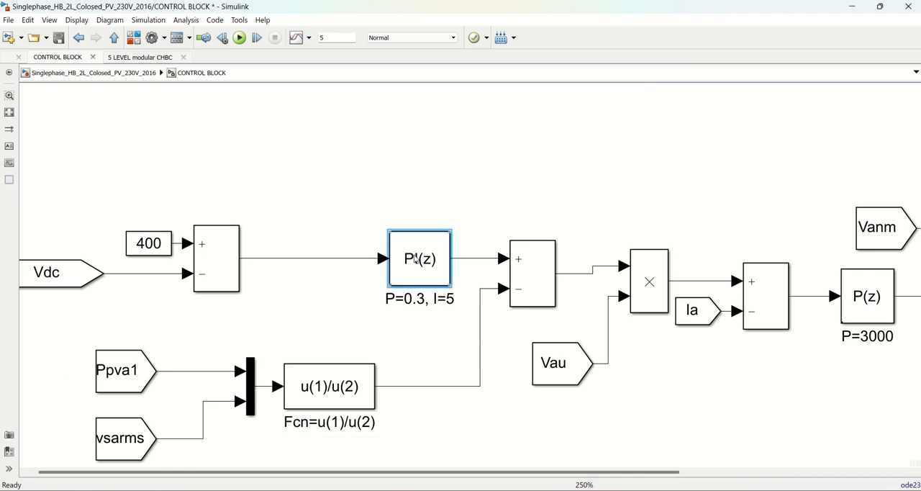
{"action": "left_click_drag", "start_coordinate": [408, 264], "coordinate": [363, 265]}
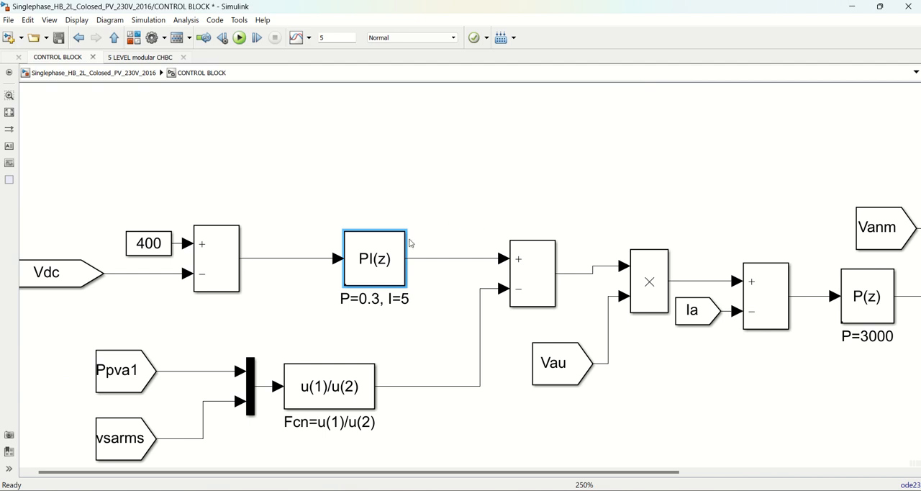
{"action": "scroll", "coordinate": [413, 243], "scroll_direction": "down", "scroll_amount": 1}
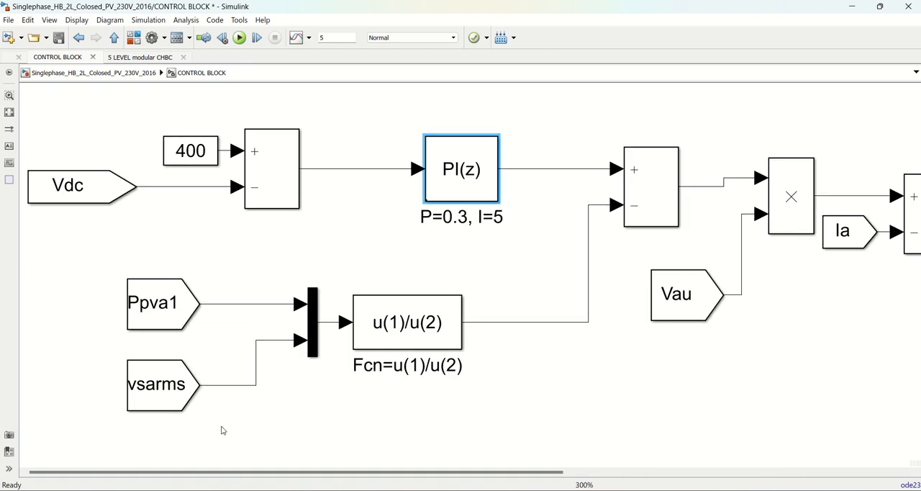
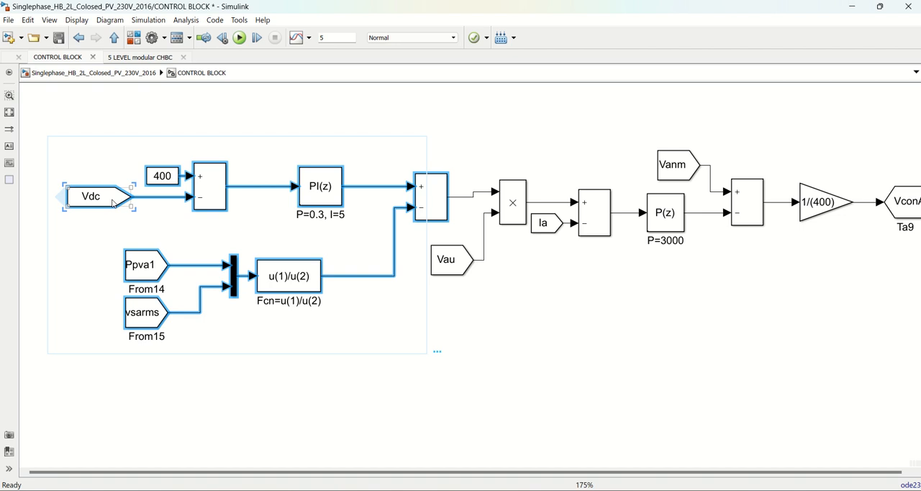
Move the sum block that combines the PI(z) and u(1)/u(2) outputs closer to the PI(z) controller
{"action": "left_click", "coordinate": [91, 201]}
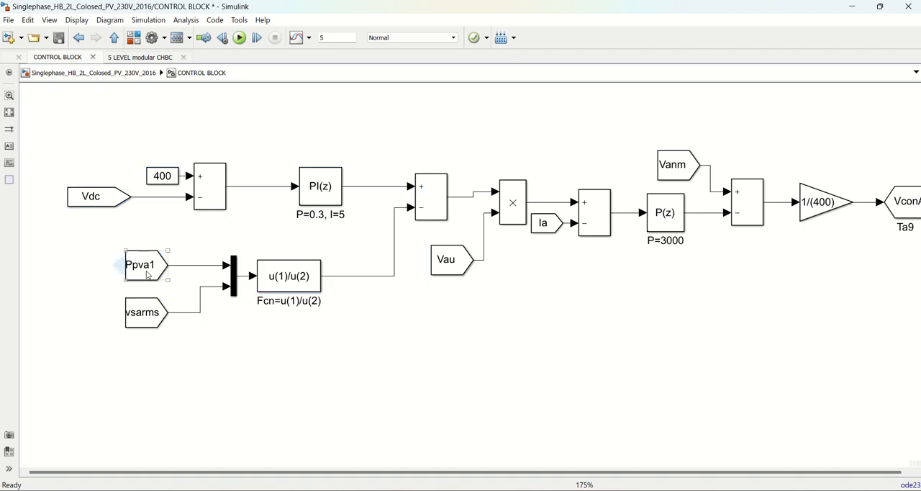
{"action": "left_click_drag", "start_coordinate": [54, 131], "coordinate": [394, 395]}
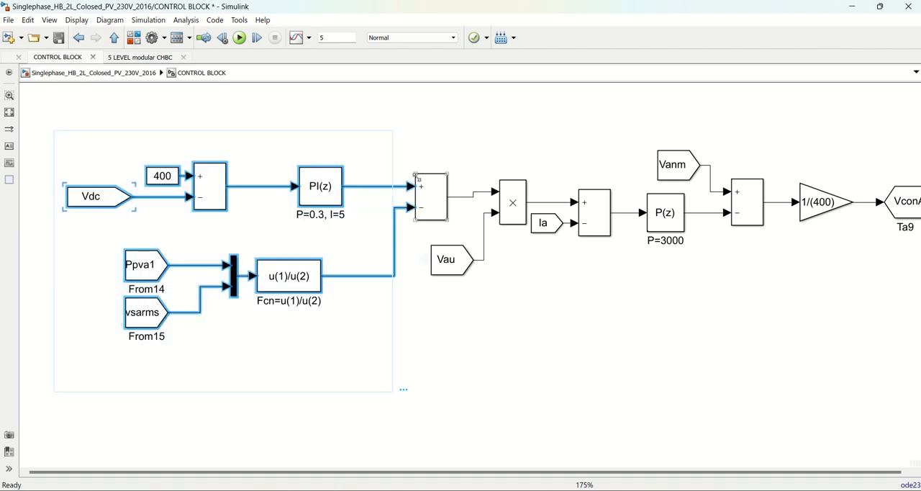
{"action": "scroll", "coordinate": [407, 174], "scroll_direction": "up", "scroll_amount": 2}
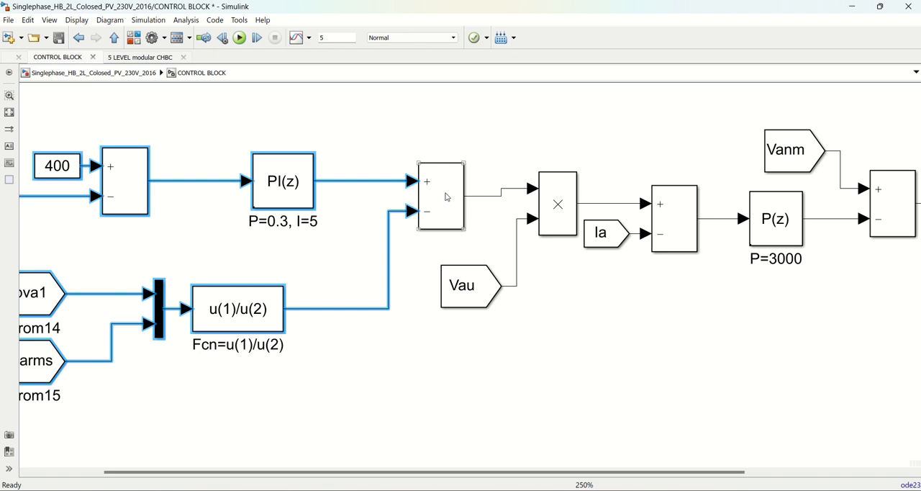
{"action": "left_click_drag", "start_coordinate": [446, 197], "coordinate": [424, 198]}
{"action": "left_click", "coordinate": [470, 177]}
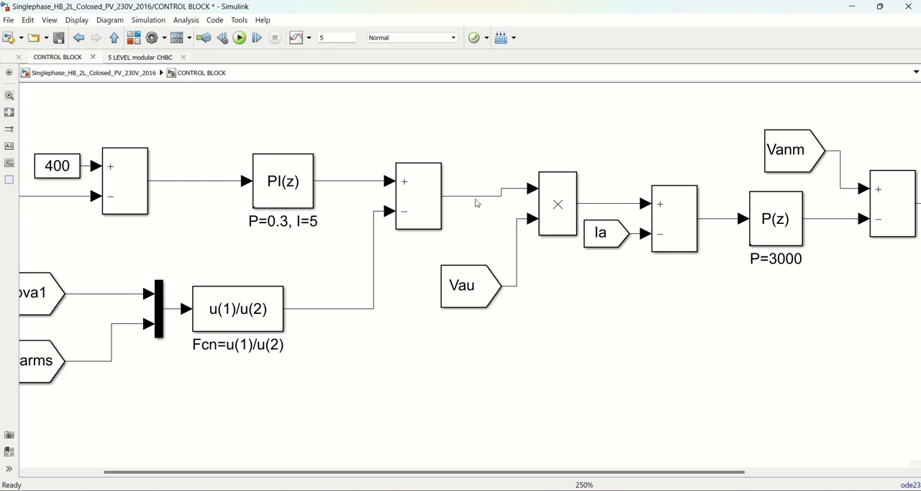
{"action": "scroll", "coordinate": [480, 160], "scroll_direction": "down", "scroll_amount": 3}
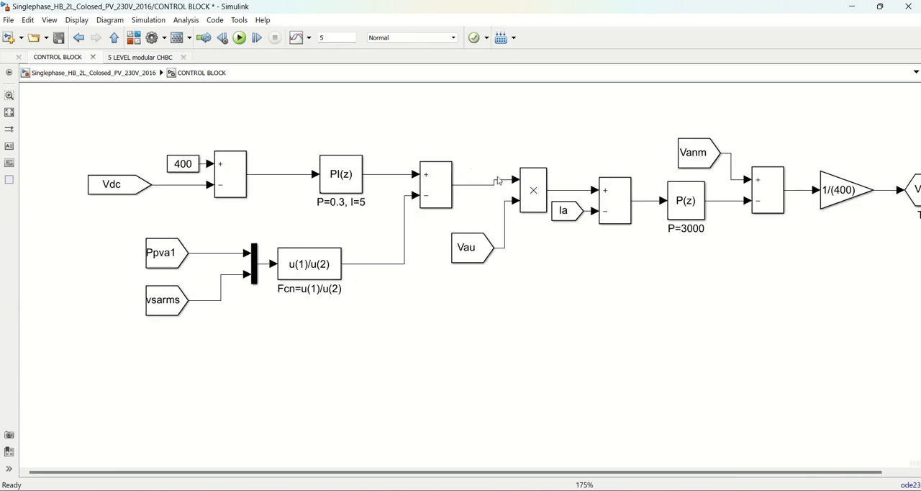
Trace the Vau input of the product block to its source in 1 PHASE SUPPLY, and return to the CONTROL BLOCK
{"action": "scroll", "coordinate": [472, 162], "scroll_direction": "up", "scroll_amount": 1}
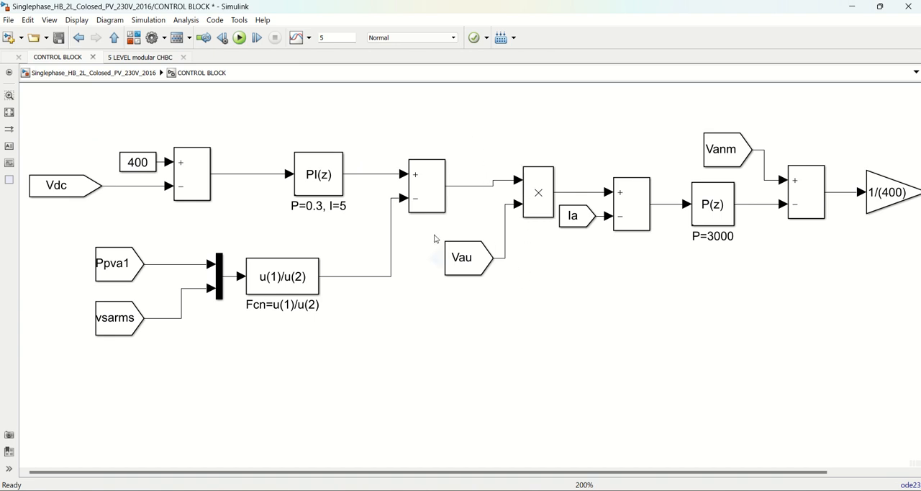
{"action": "left_click_drag", "start_coordinate": [425, 229], "coordinate": [509, 323]}
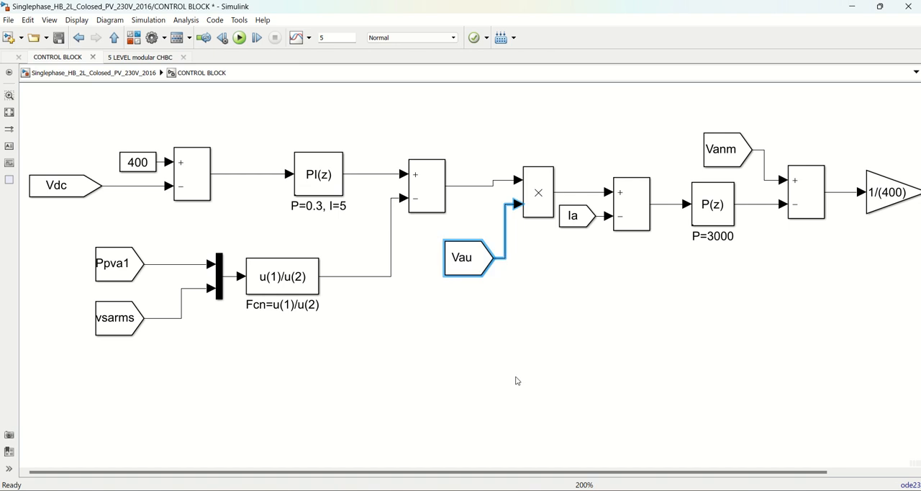
{"action": "left_click", "coordinate": [487, 310]}
{"action": "left_click", "coordinate": [479, 273]}
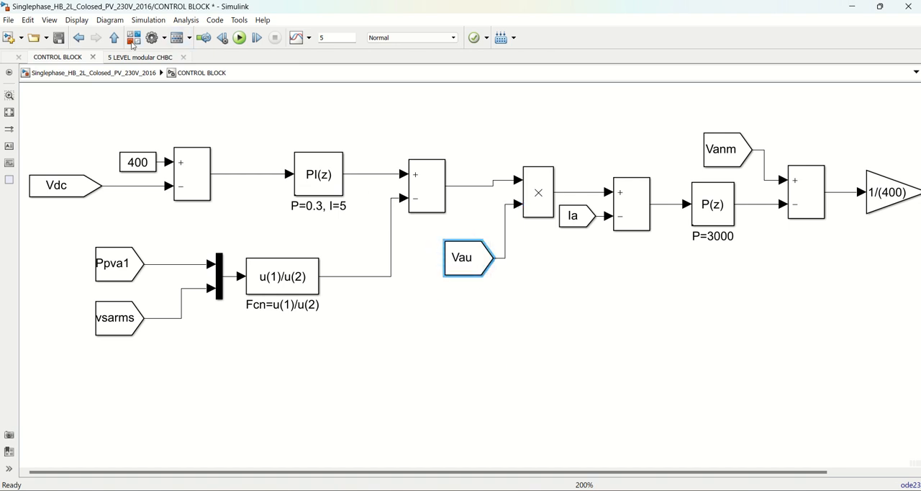
{"action": "left_click", "coordinate": [115, 38]}
{"action": "left_click", "coordinate": [50, 408]}
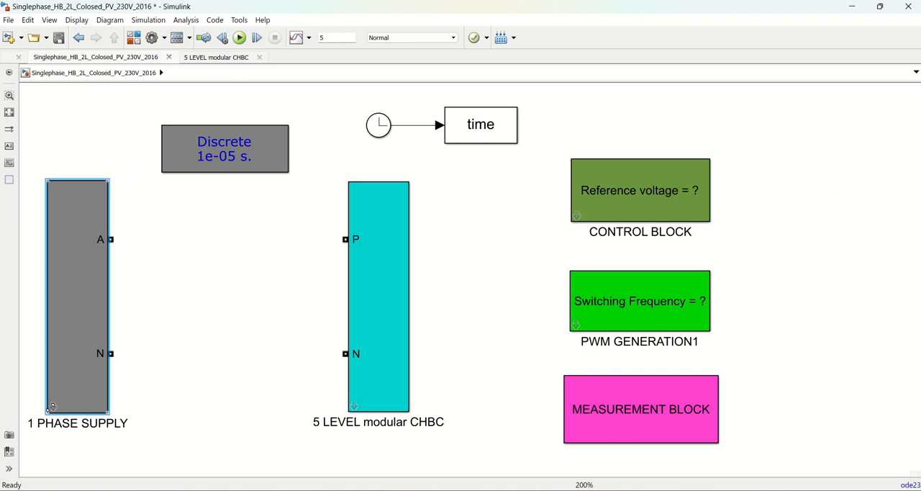
{"action": "double_click", "coordinate": [51, 408]}
{"action": "left_click_drag", "start_coordinate": [610, 322], "coordinate": [521, 376]}
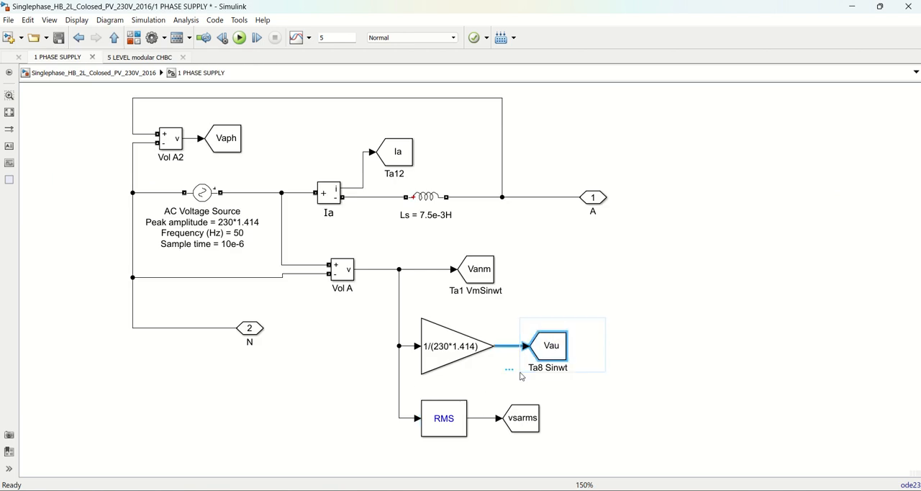
{"action": "left_click", "coordinate": [530, 398]}
{"action": "left_click", "coordinate": [116, 39]}
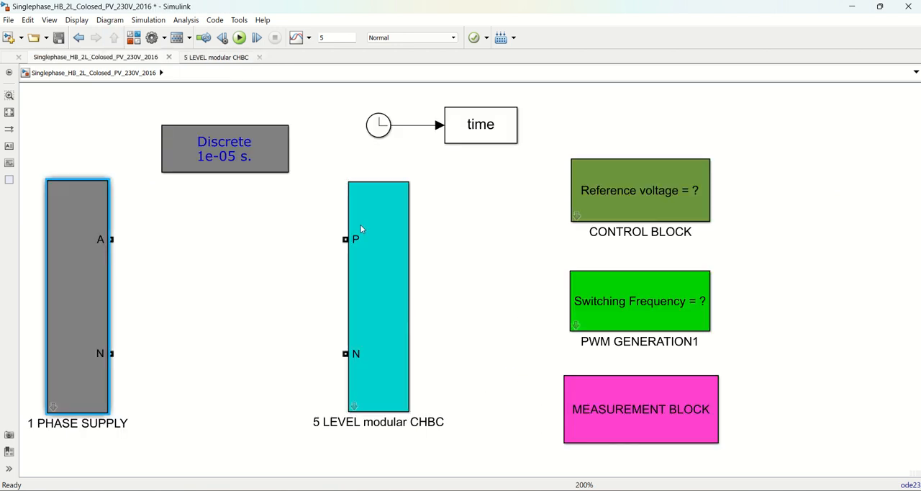
{"action": "double_click", "coordinate": [581, 218]}
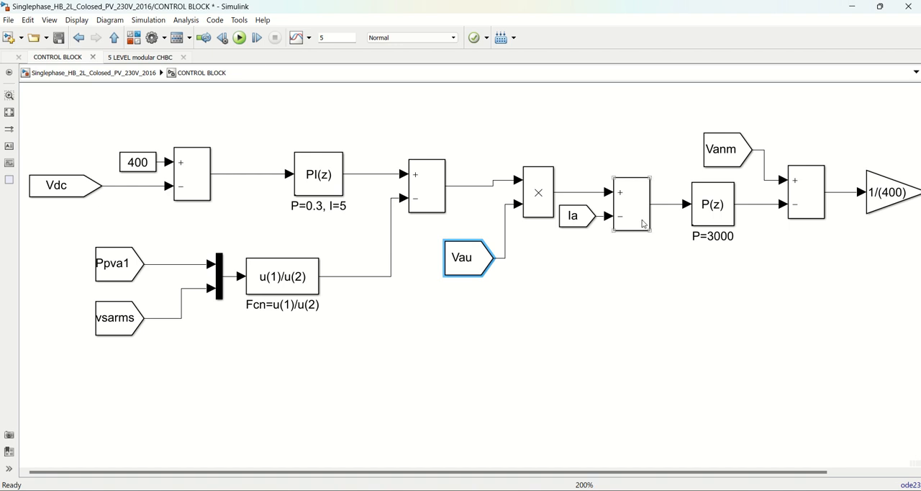
Check where the Ia signal is measured in 1 PHASE SUPPLY, and go back inside the CONTROL BLOCK
{"action": "scroll", "coordinate": [643, 224], "scroll_direction": "down", "scroll_amount": 1}
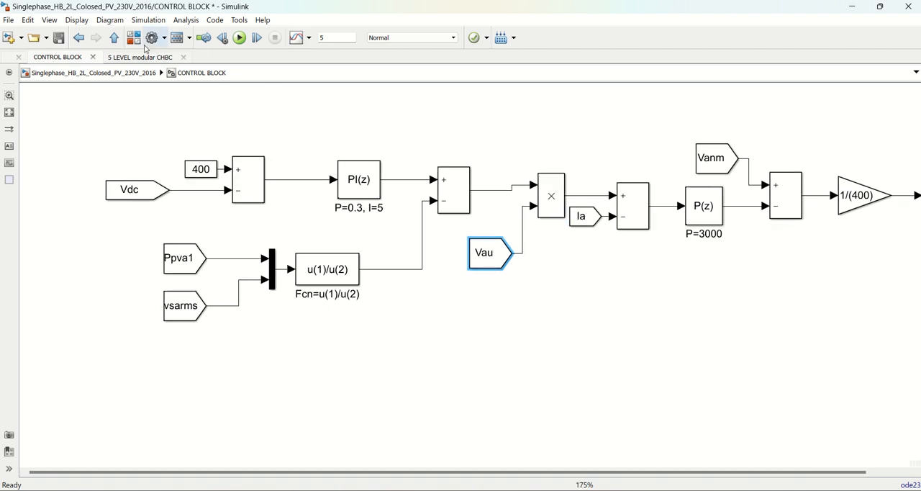
{"action": "left_click", "coordinate": [114, 37]}
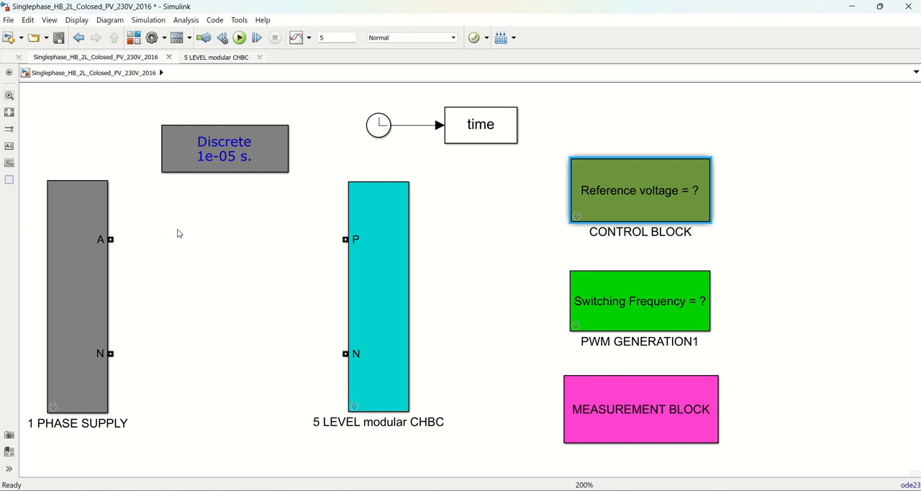
{"action": "double_click", "coordinate": [52, 407]}
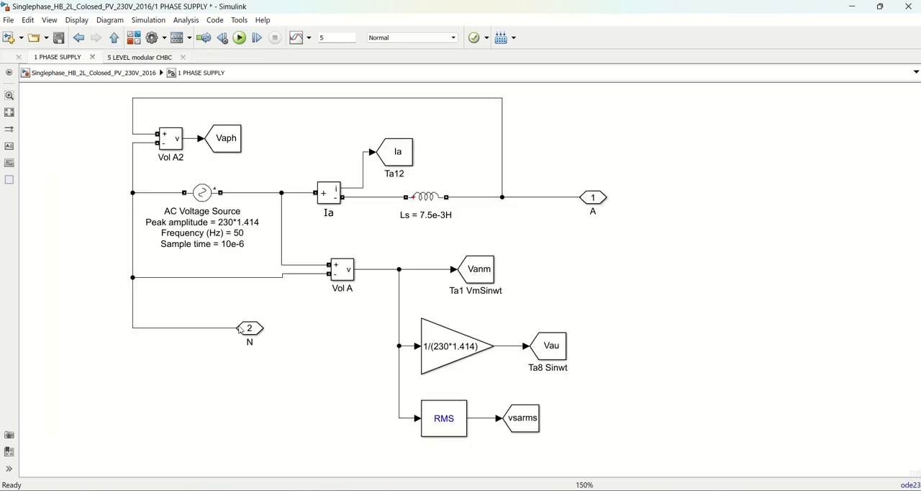
{"action": "left_click", "coordinate": [114, 37]}
{"action": "double_click", "coordinate": [581, 214]}
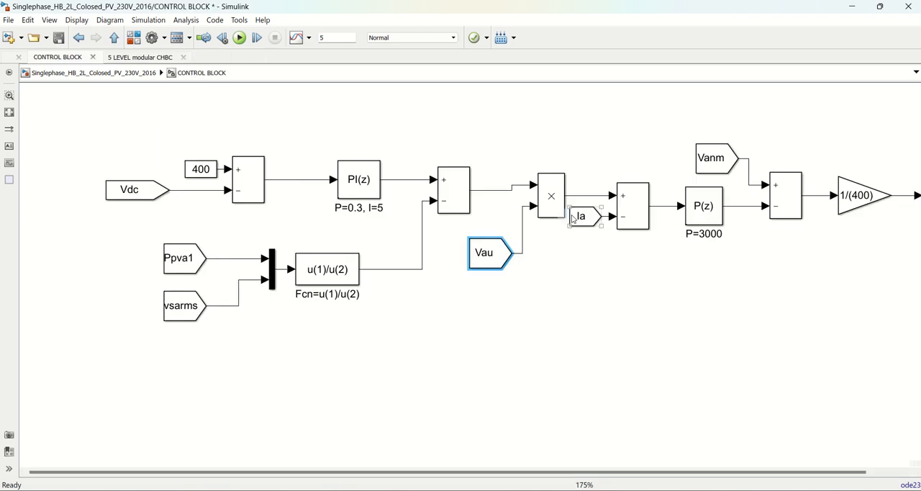
Move the Vanm tag slightly higher above the P(z) controller with P=3000
{"action": "scroll", "coordinate": [658, 242], "scroll_direction": "down", "scroll_amount": 2}
{"action": "scroll", "coordinate": [784, 231], "scroll_direction": "up", "scroll_amount": 2}
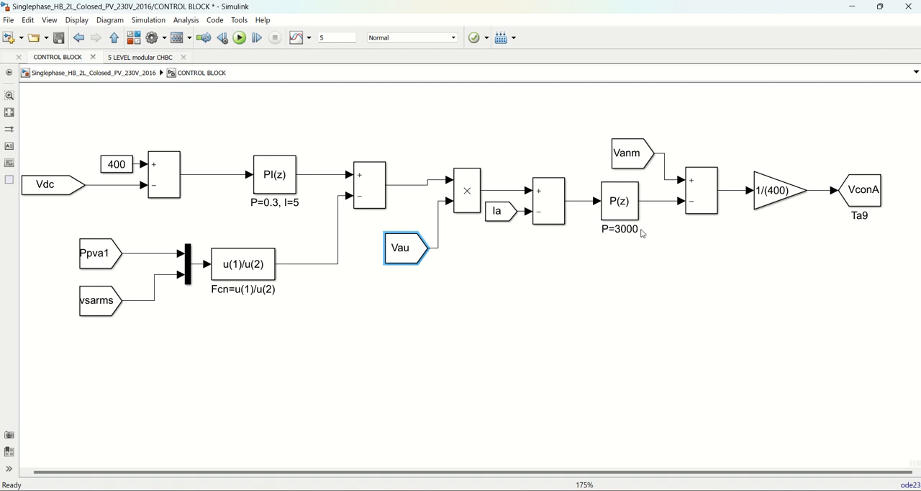
{"action": "scroll", "coordinate": [629, 200], "scroll_direction": "down", "scroll_amount": 3}
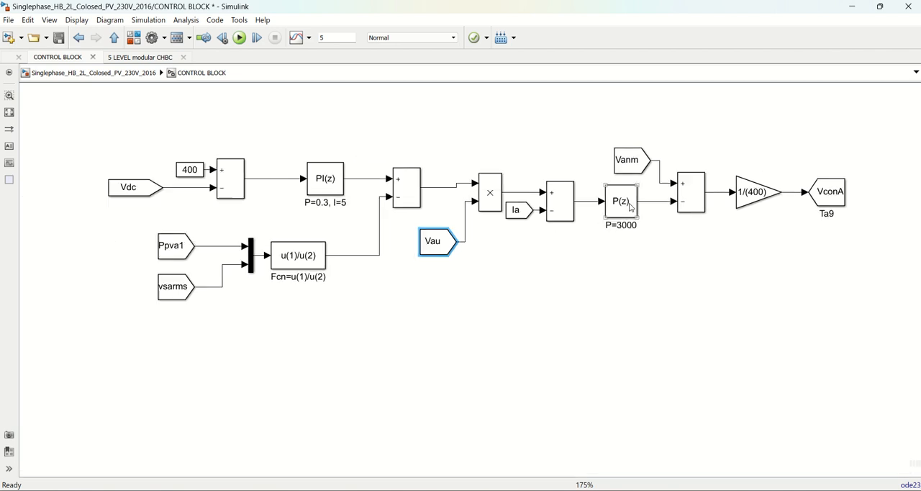
{"action": "left_click_drag", "start_coordinate": [631, 163], "coordinate": [642, 147]}
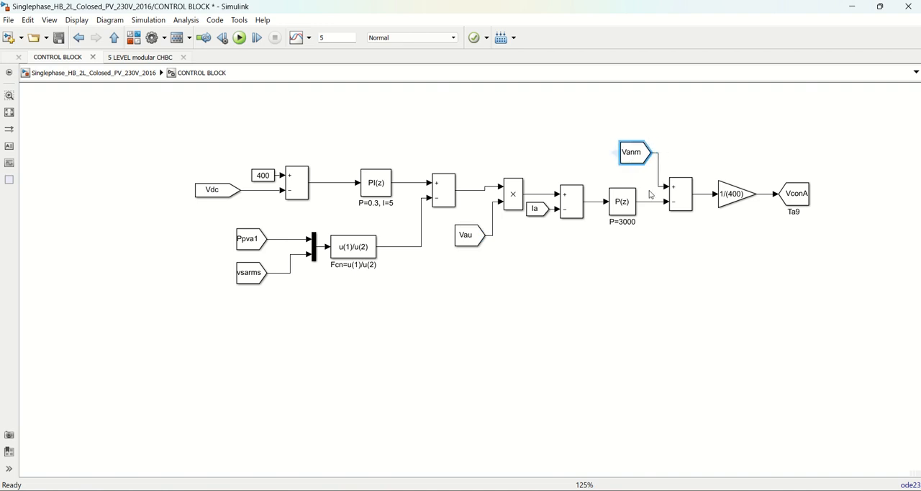
Examine how Vanm and the P(z) output are combined and scaled by the 1/(400) gain to form VconA
{"action": "scroll", "coordinate": [655, 196], "scroll_direction": "up", "scroll_amount": 3}
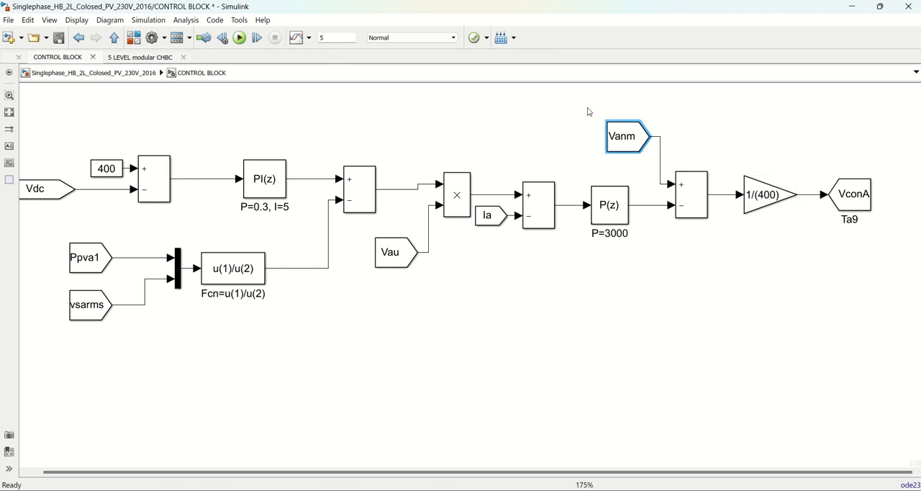
{"action": "left_click_drag", "start_coordinate": [588, 105], "coordinate": [709, 171]}
{"action": "left_click_drag", "start_coordinate": [639, 88], "coordinate": [753, 253]}
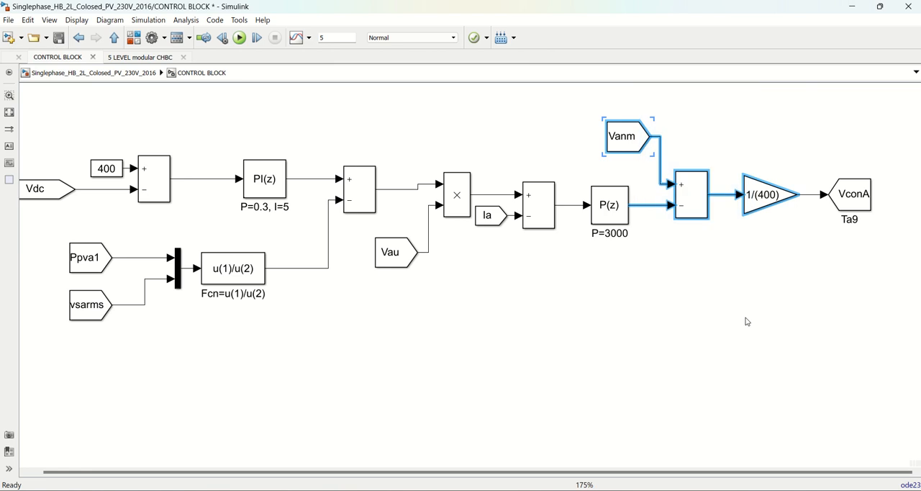
{"action": "scroll", "coordinate": [747, 319], "scroll_direction": "down", "scroll_amount": 2}
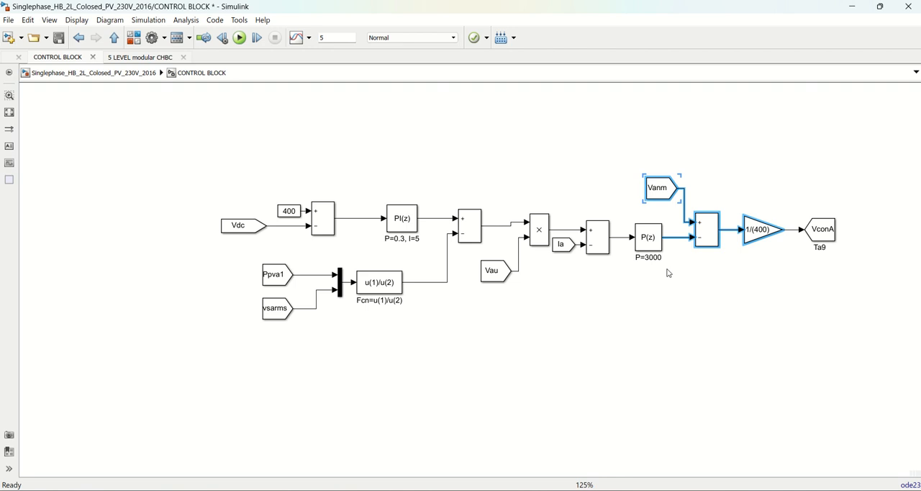
{"action": "left_click", "coordinate": [166, 173]}
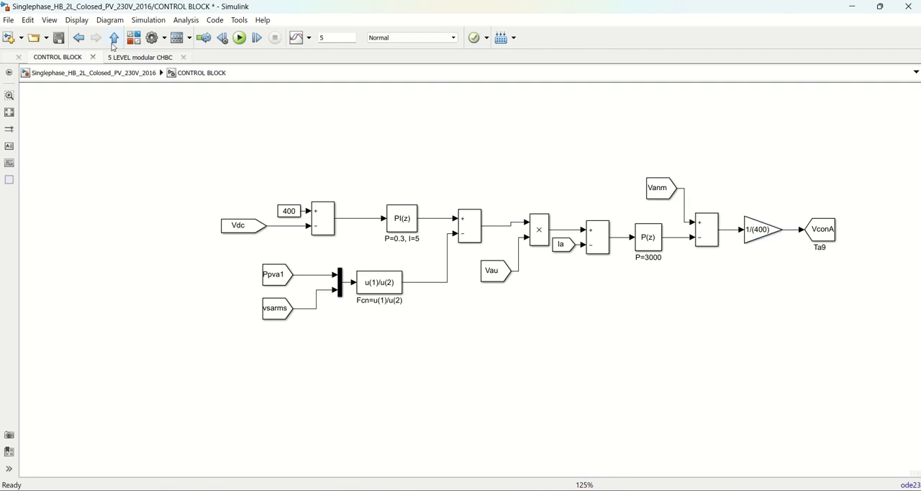
Review the repeating-sequence carrier and comparator logic inside PWM GENERATION1, and return to the top-level model
{"action": "left_click", "coordinate": [114, 39]}
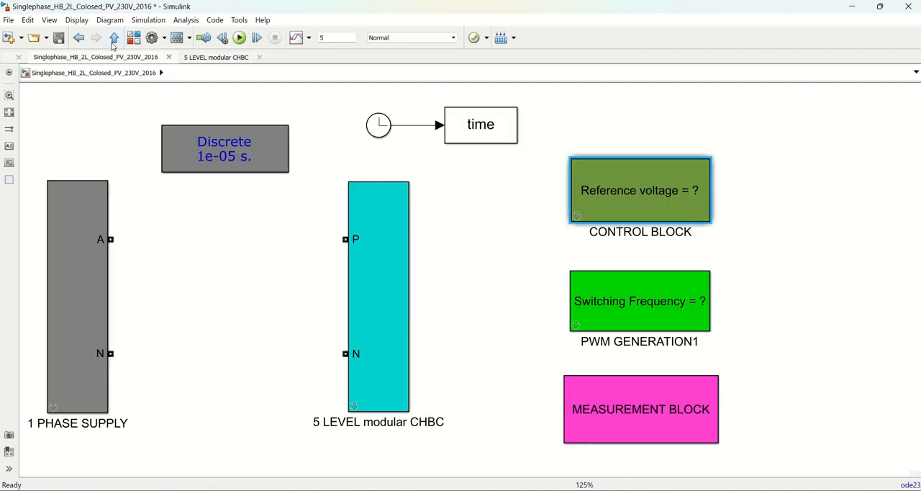
{"action": "double_click", "coordinate": [577, 327]}
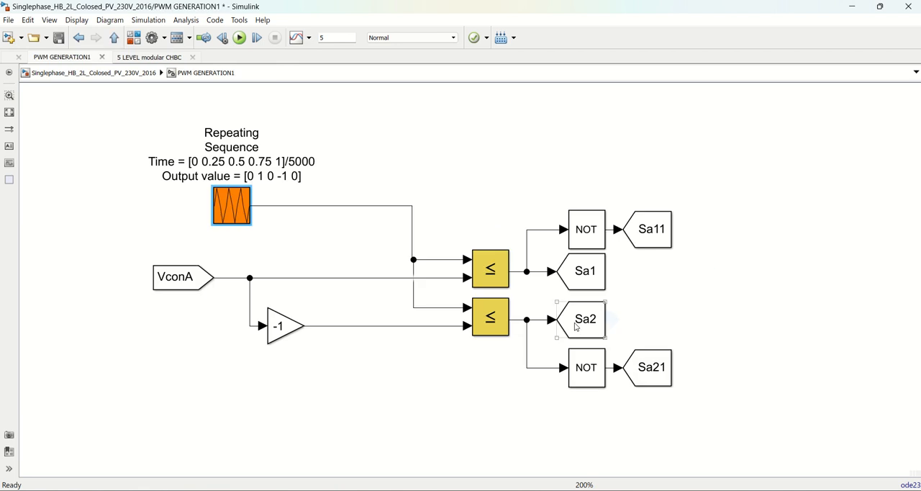
{"action": "left_click", "coordinate": [115, 39]}
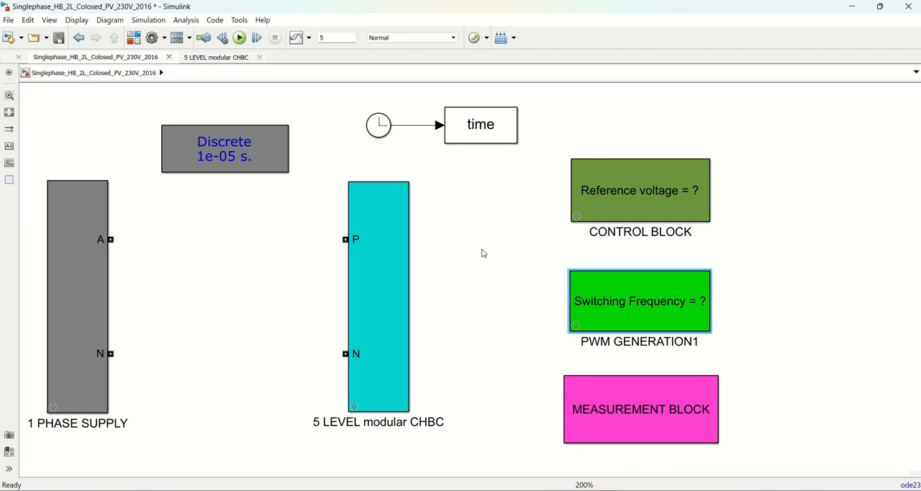
Trace the VconA signal from its CONTROL BLOCK output tag to its input tag in PWM GENERATION1, and return to the top level
{"action": "double_click", "coordinate": [578, 214]}
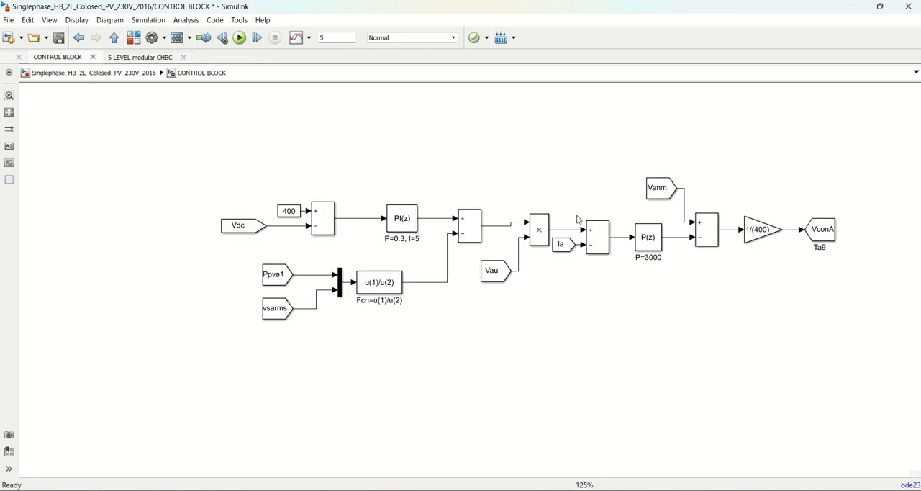
{"action": "left_click", "coordinate": [829, 230]}
{"action": "left_click", "coordinate": [114, 37]}
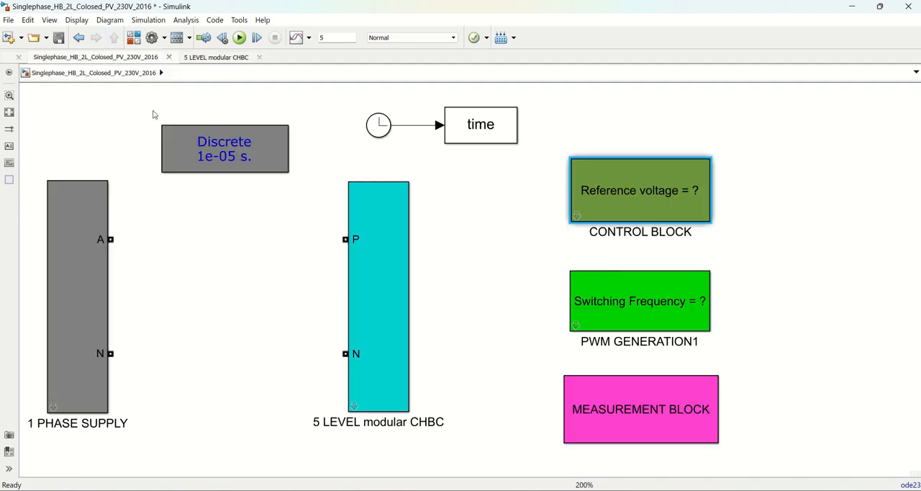
{"action": "double_click", "coordinate": [584, 321]}
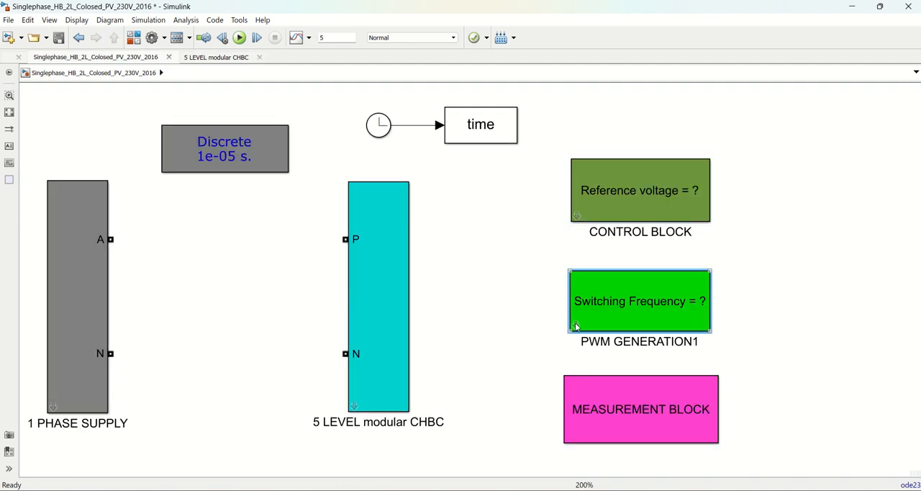
{"action": "left_click", "coordinate": [205, 271]}
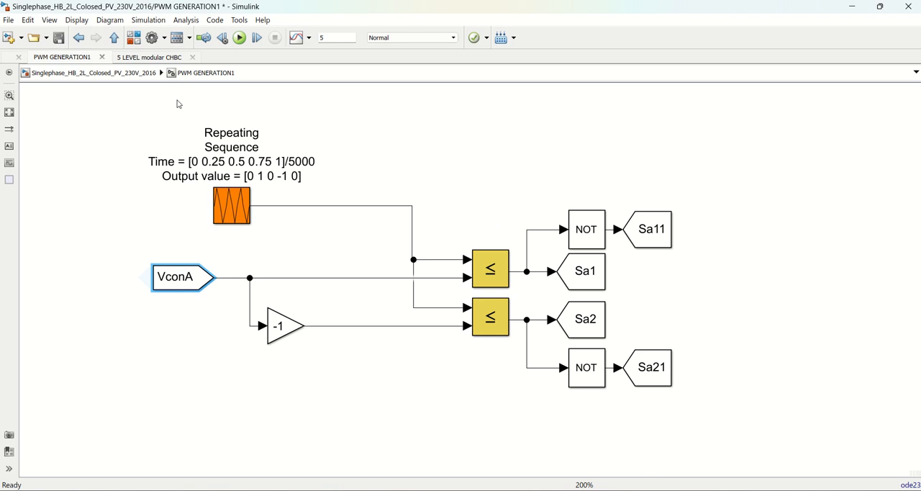
{"action": "left_click", "coordinate": [114, 38]}
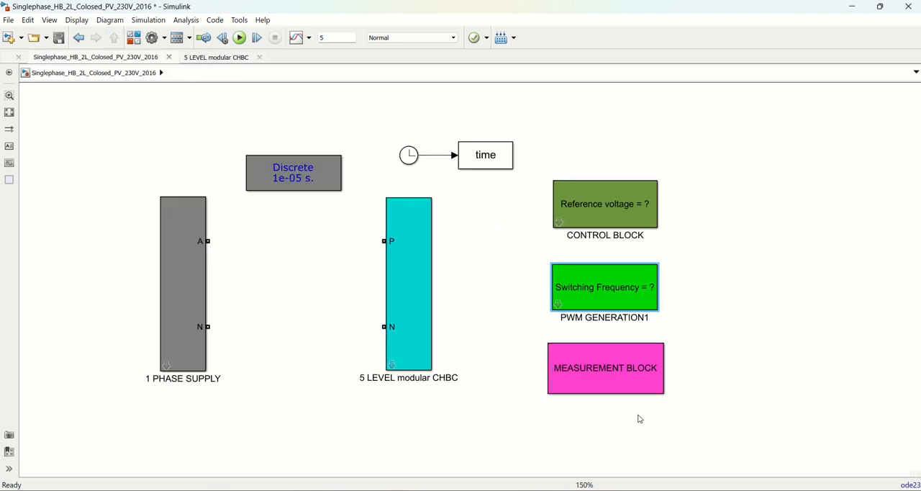
Examine the scopes and THD display inside the MEASUREMENT BLOCK and select the scope connected to Vdc
{"action": "scroll", "coordinate": [640, 420], "scroll_direction": "up", "scroll_amount": 2}
{"action": "double_click", "coordinate": [579, 360]}
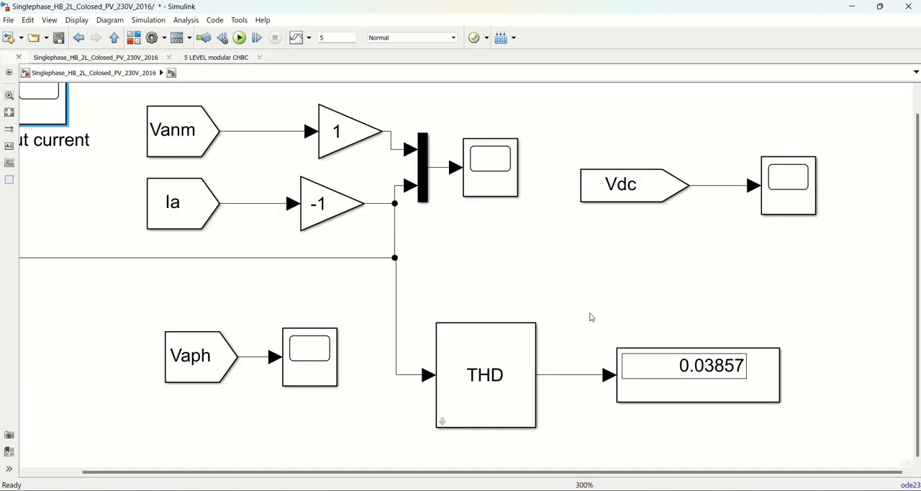
{"action": "key", "text": "space"}
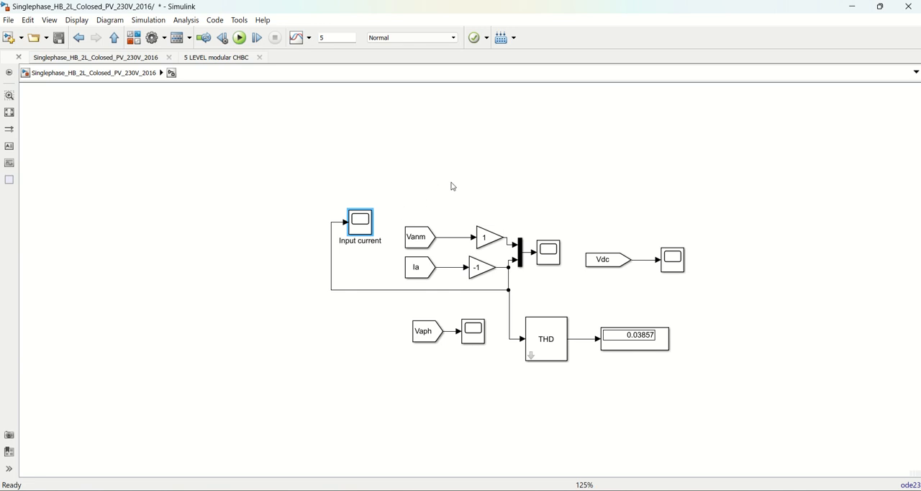
{"action": "scroll", "coordinate": [453, 186], "scroll_direction": "up", "scroll_amount": 3}
{"action": "scroll", "coordinate": [658, 250], "scroll_direction": "down", "scroll_amount": 1}
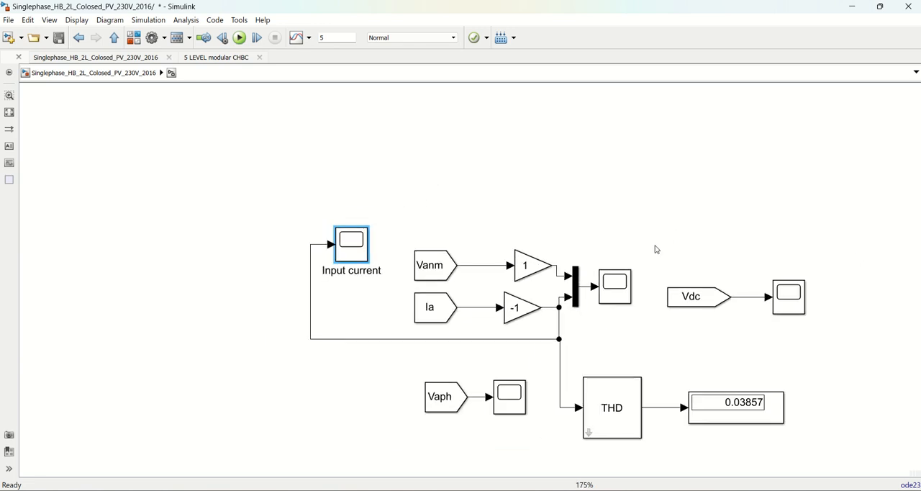
{"action": "scroll", "coordinate": [708, 372], "scroll_direction": "up", "scroll_amount": 1}
{"action": "left_click", "coordinate": [800, 305]}
{"action": "left_click", "coordinate": [800, 305]}
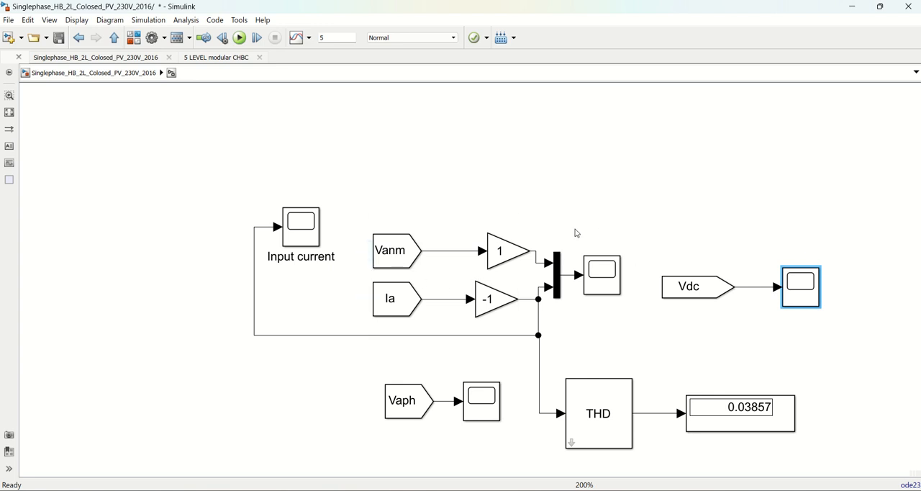
Examine the Vanm and Ia inputs and the -1 gain in the MEASUREMENT BLOCK, and check the Ia sensor inside 1 PHASE SUPPLY
{"action": "left_click", "coordinate": [405, 251]}
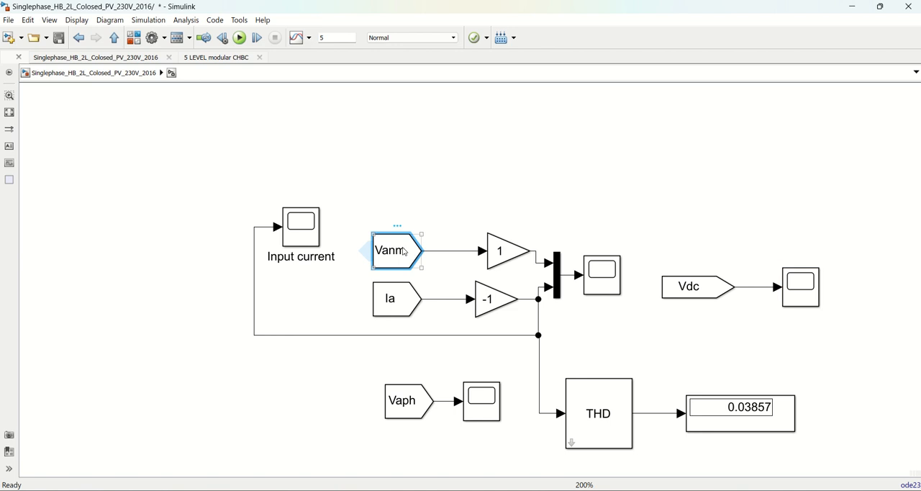
{"action": "left_click", "coordinate": [401, 303]}
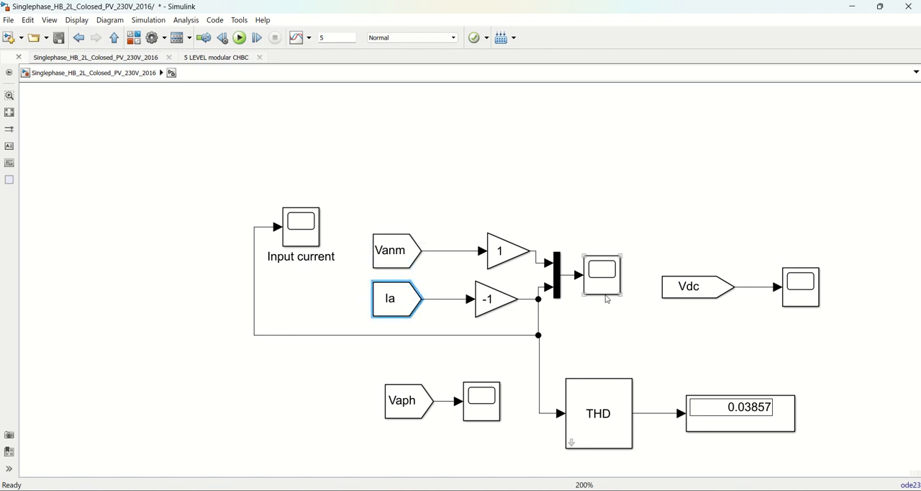
{"action": "left_click", "coordinate": [488, 306]}
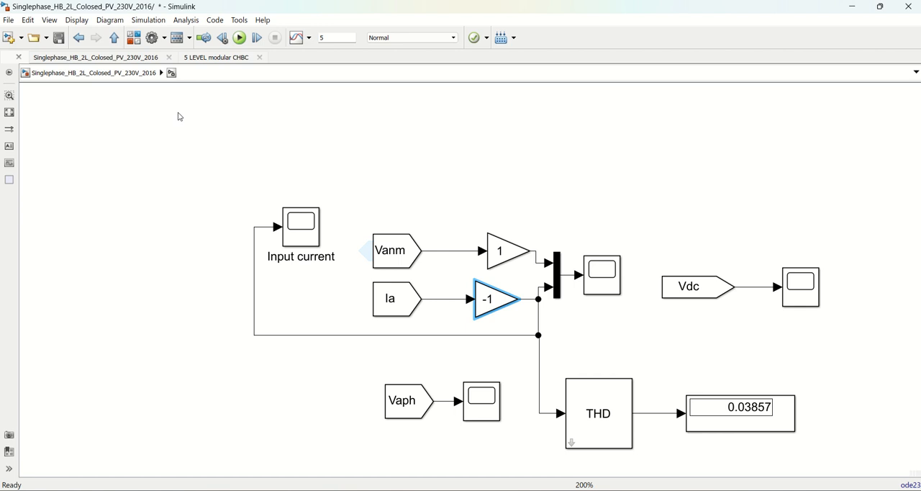
{"action": "left_click", "coordinate": [116, 40]}
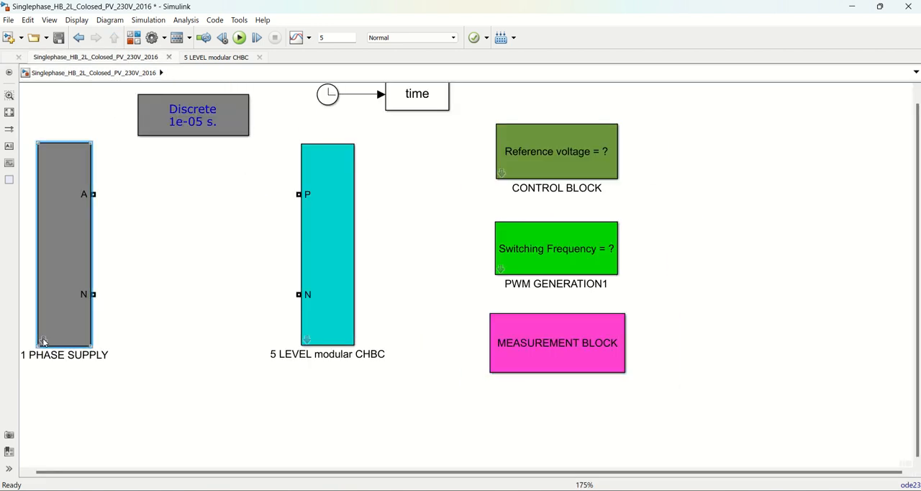
{"action": "double_click", "coordinate": [44, 338]}
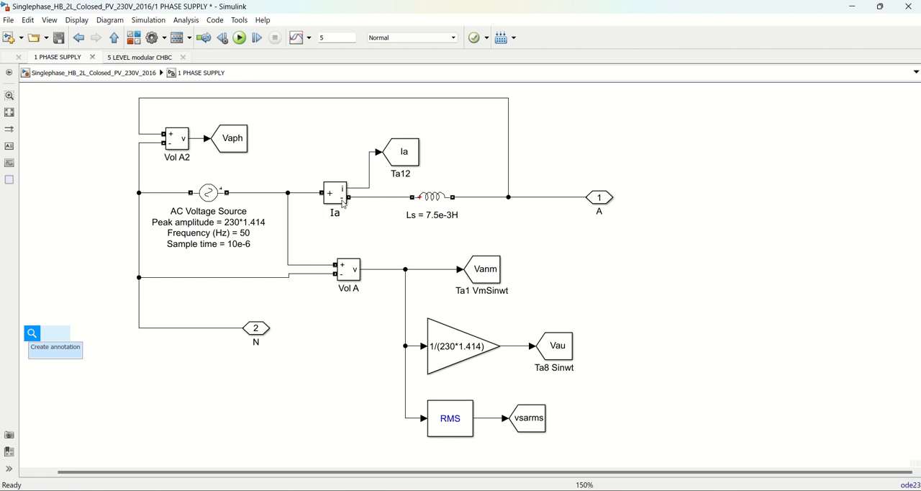
{"action": "left_click", "coordinate": [114, 37]}
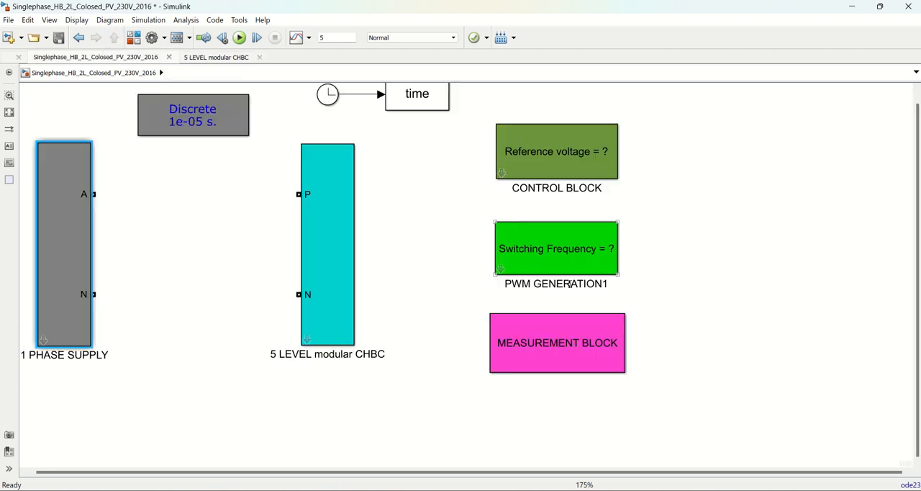
Compare the -1 gain on Ia in the MEASUREMENT BLOCK with the polarity of the current measurement in 1 PHASE SUPPLY
{"action": "double_click", "coordinate": [530, 333]}
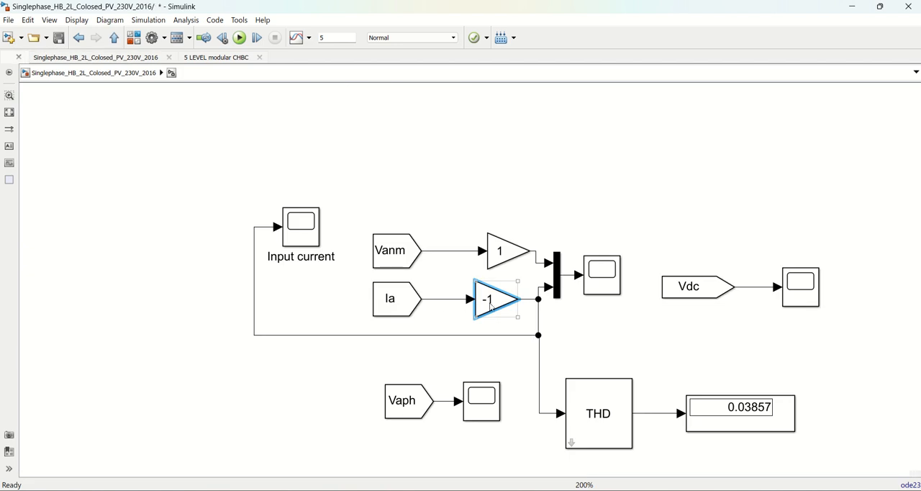
{"action": "left_click", "coordinate": [115, 40]}
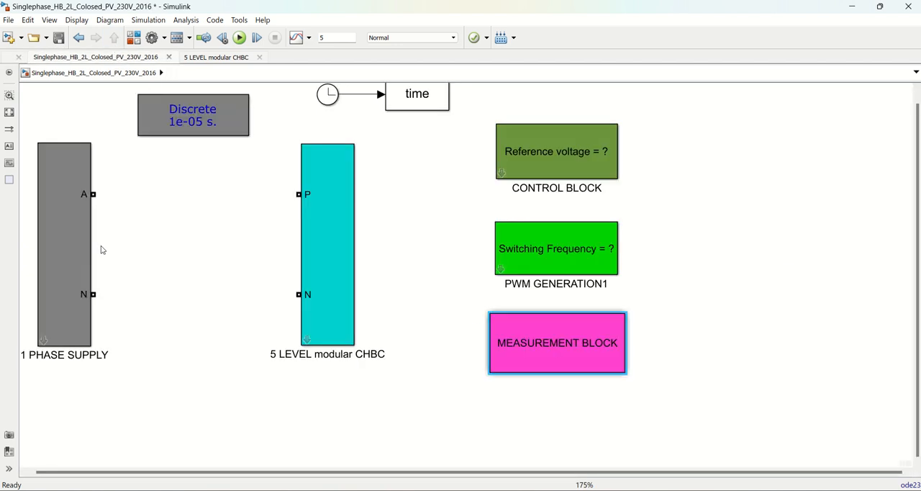
{"action": "double_click", "coordinate": [56, 323]}
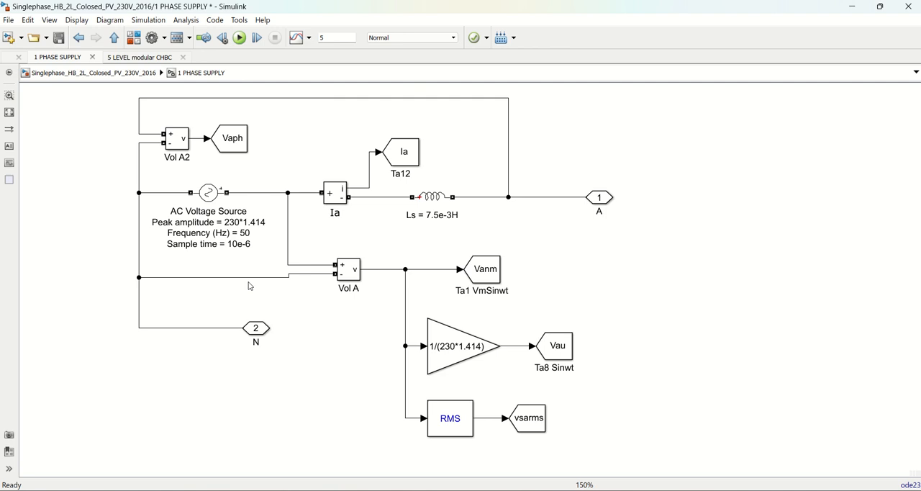
{"action": "left_click", "coordinate": [335, 204]}
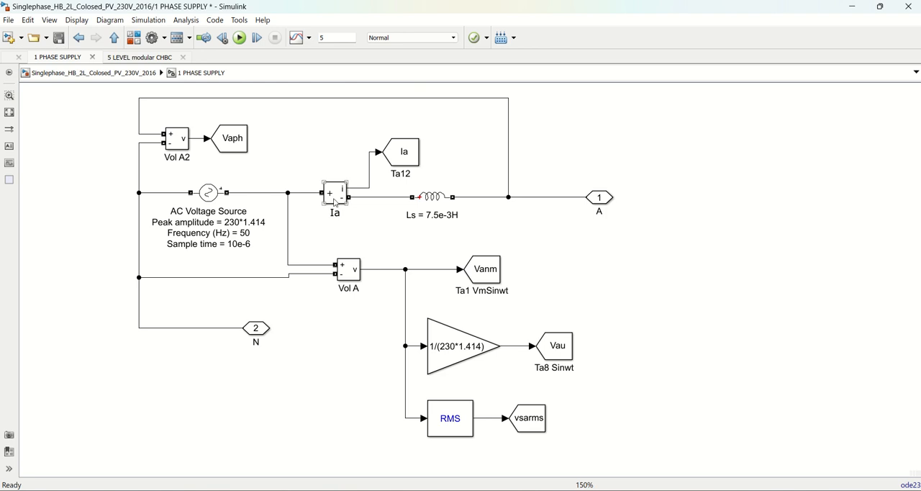
{"action": "left_click", "coordinate": [115, 37]}
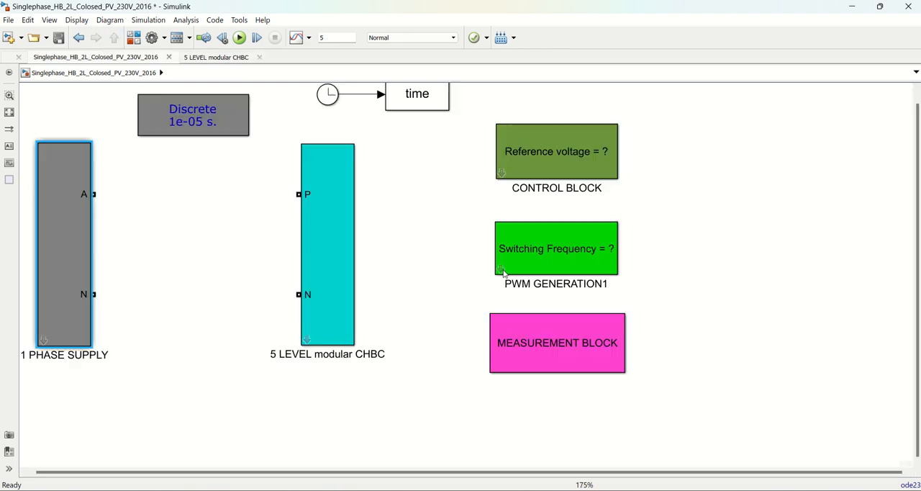
{"action": "double_click", "coordinate": [524, 352]}
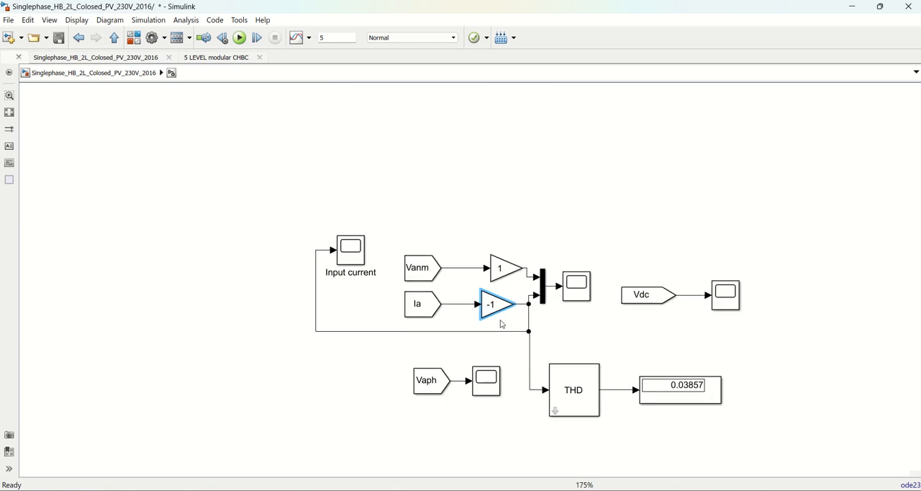
{"action": "scroll", "coordinate": [619, 357], "scroll_direction": "up", "scroll_amount": 1}
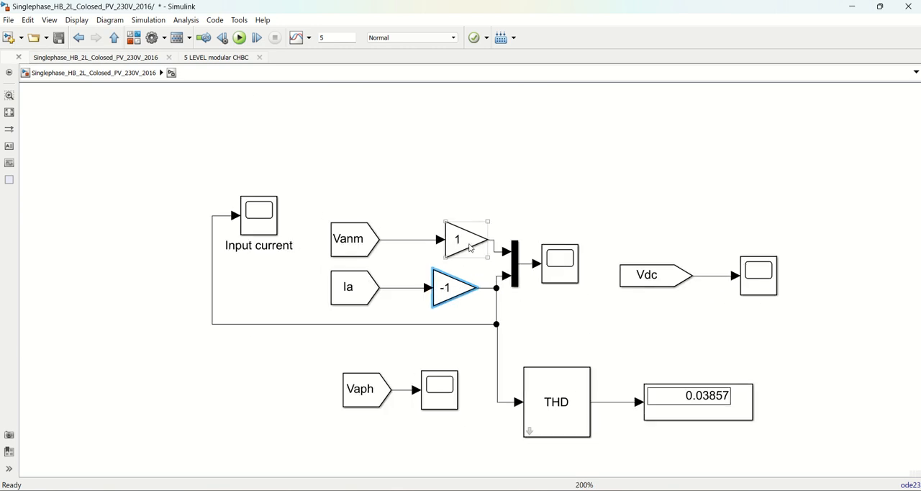
{"action": "left_click", "coordinate": [444, 301]}
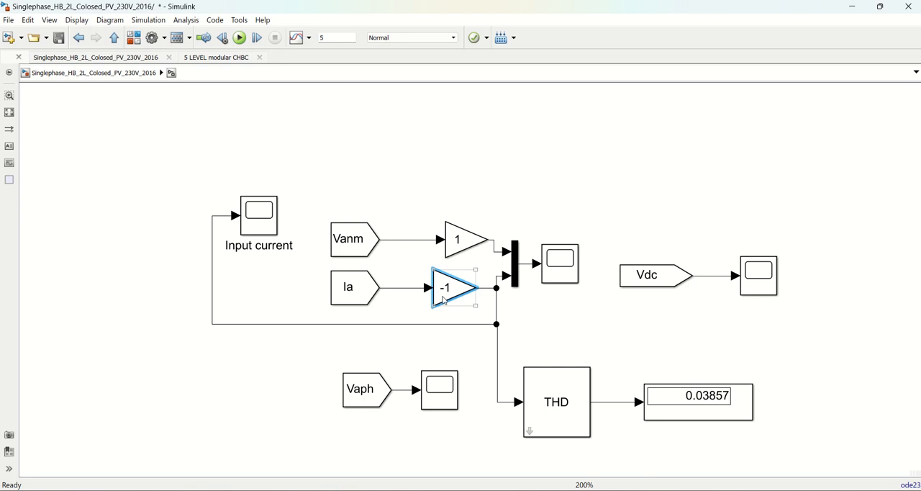
Review the Vdc and Vaph scopes and move the THD block slightly closer to its display
{"action": "left_click", "coordinate": [763, 291]}
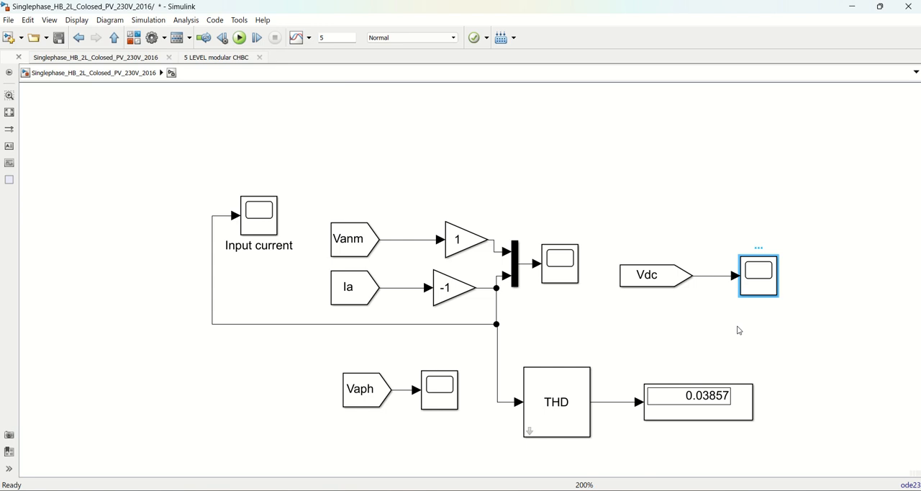
{"action": "left_click", "coordinate": [453, 395]}
{"action": "left_click_drag", "start_coordinate": [573, 416], "coordinate": [592, 415]}
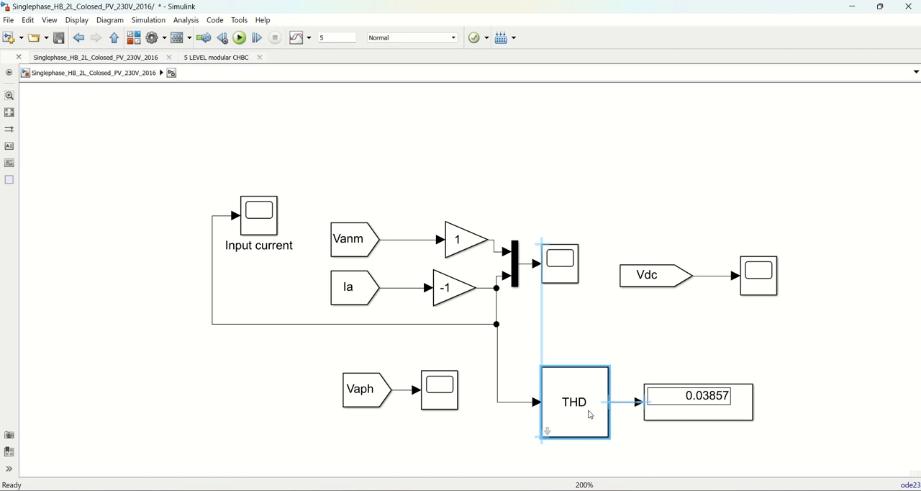
{"action": "left_click", "coordinate": [620, 359]}
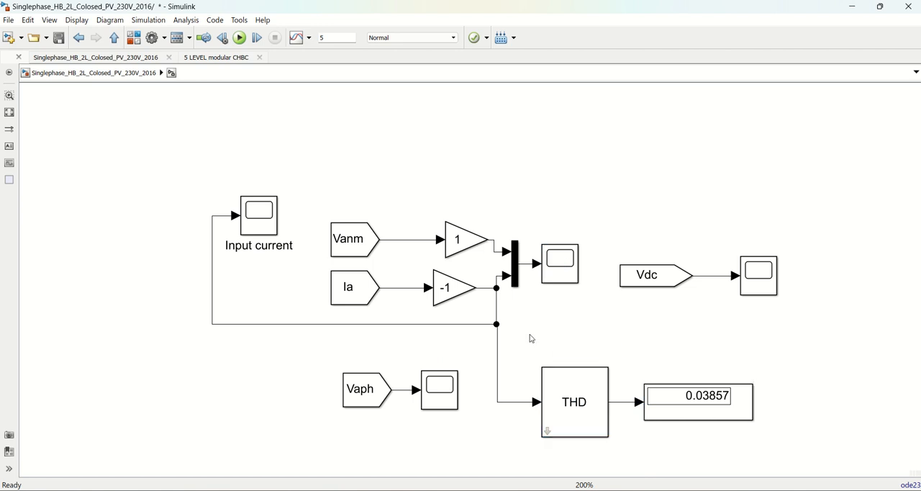
Enable logging to the workspace with the variable name vop for the combined Vanm and Ia scope, and close the scope
{"action": "scroll", "coordinate": [535, 328], "scroll_direction": "down", "scroll_amount": 1}
{"action": "double_click", "coordinate": [555, 271]}
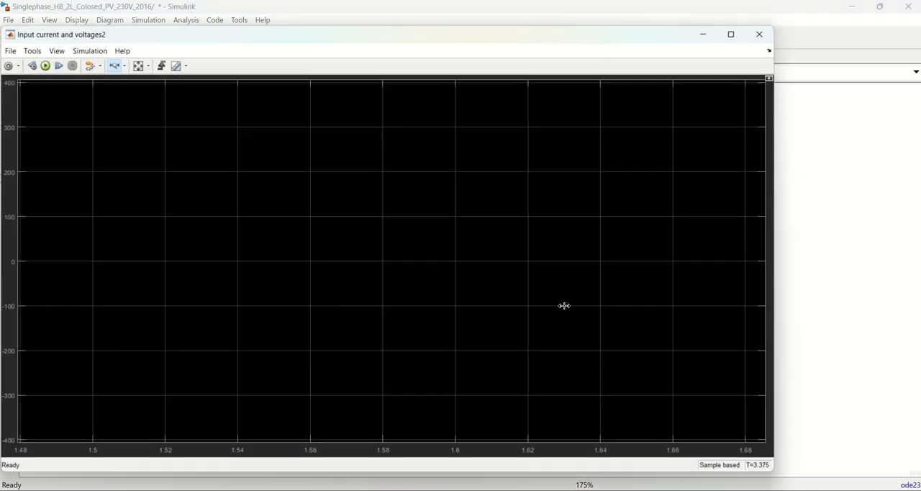
{"action": "left_click", "coordinate": [12, 67]}
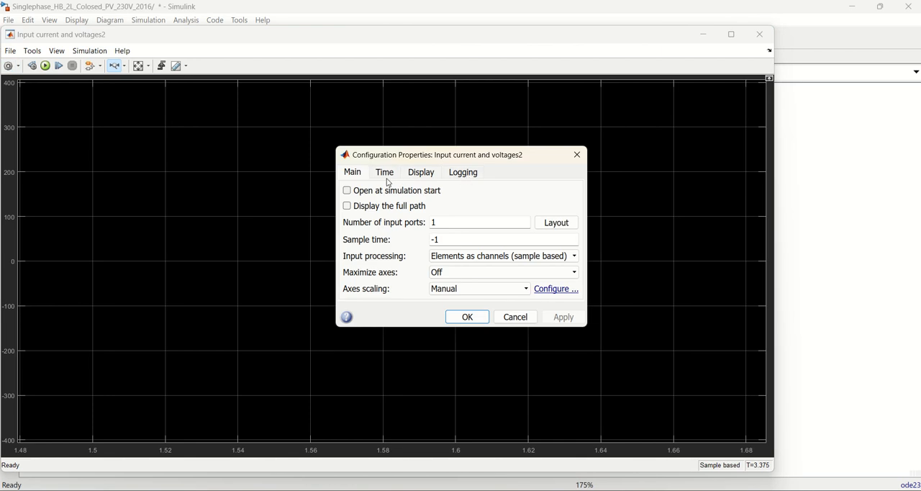
{"action": "left_click", "coordinate": [464, 173]}
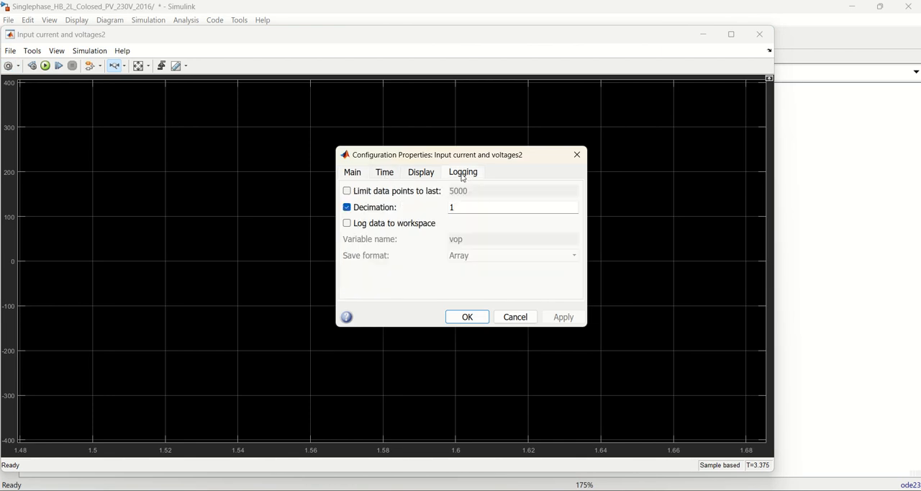
{"action": "left_click", "coordinate": [387, 224]}
{"action": "double_click", "coordinate": [470, 242]}
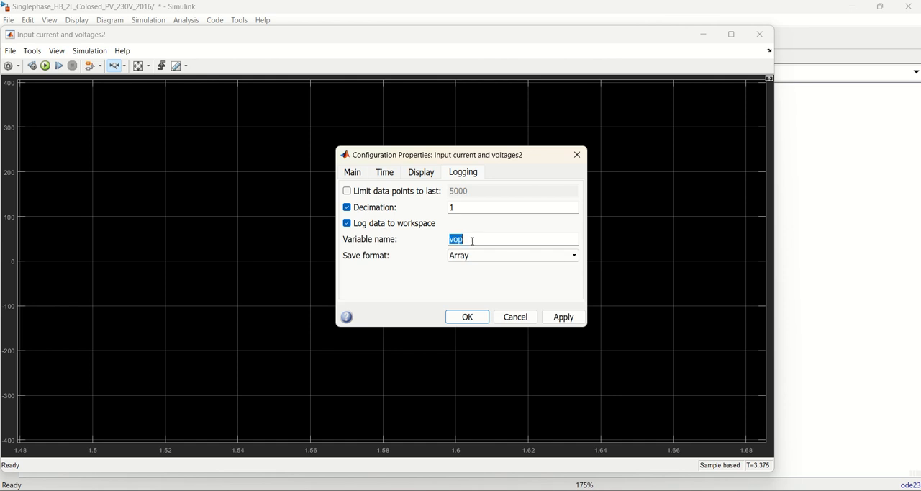
{"action": "left_click", "coordinate": [563, 317]}
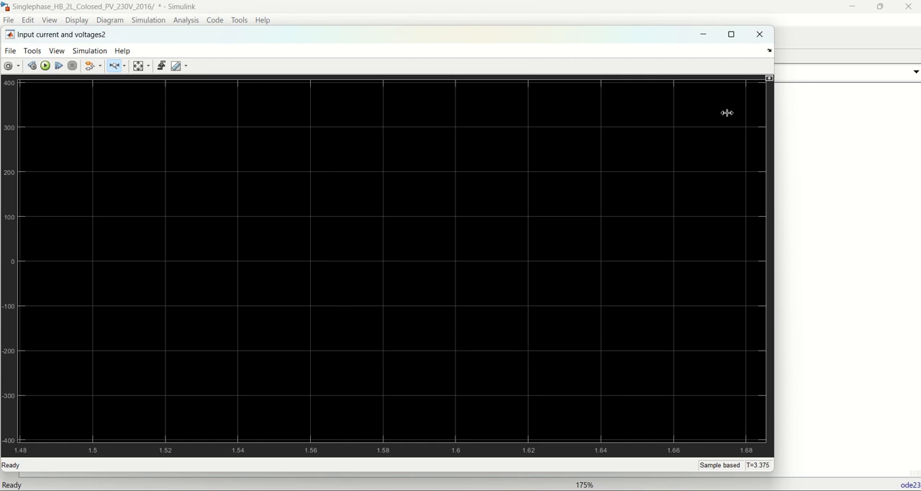
{"action": "left_click", "coordinate": [759, 34]}
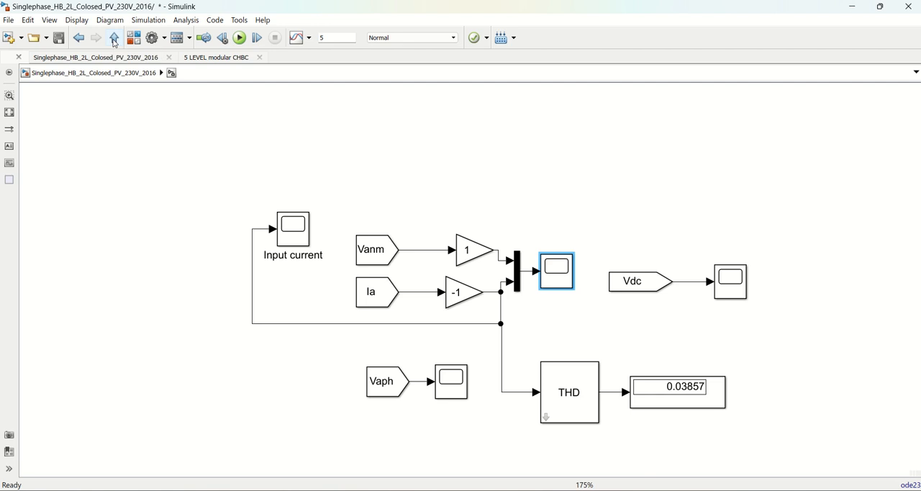
Add a Product block from the Commonly Used Blocks library above the Vanm gain and multiplexer
{"action": "left_click", "coordinate": [235, 141]}
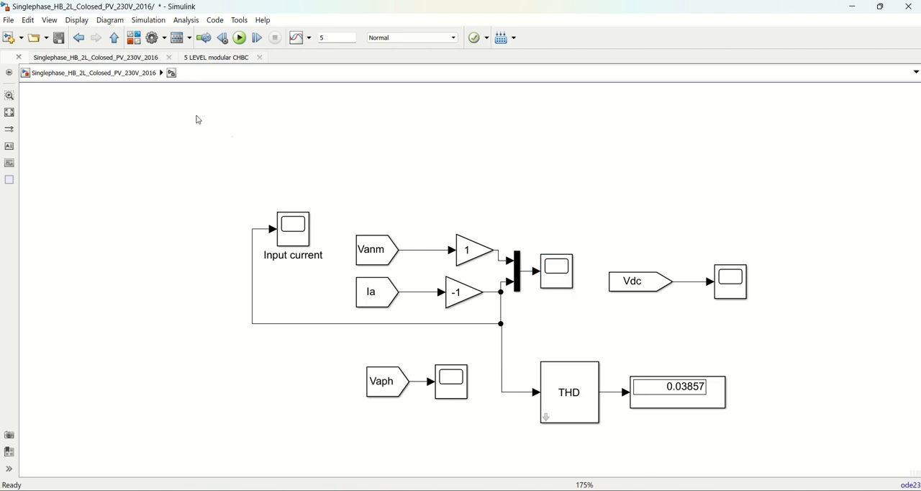
{"action": "left_click", "coordinate": [134, 37]}
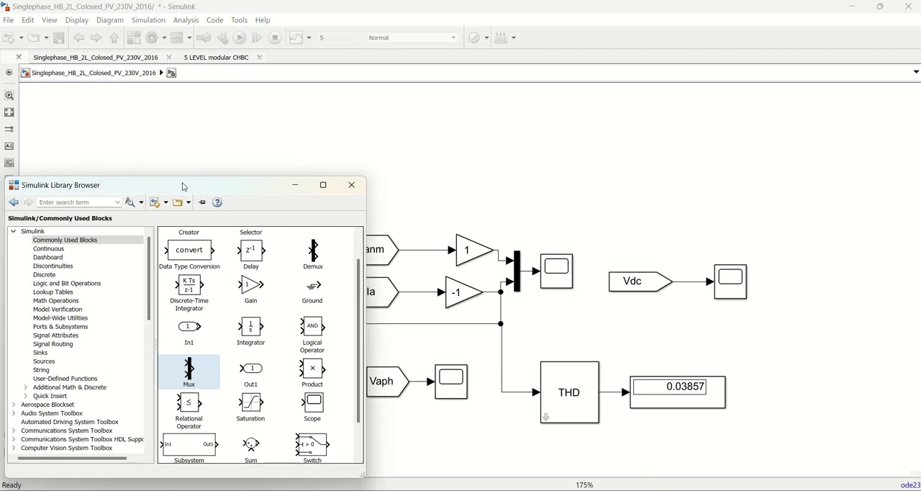
{"action": "left_click_drag", "start_coordinate": [183, 187], "coordinate": [188, 161]}
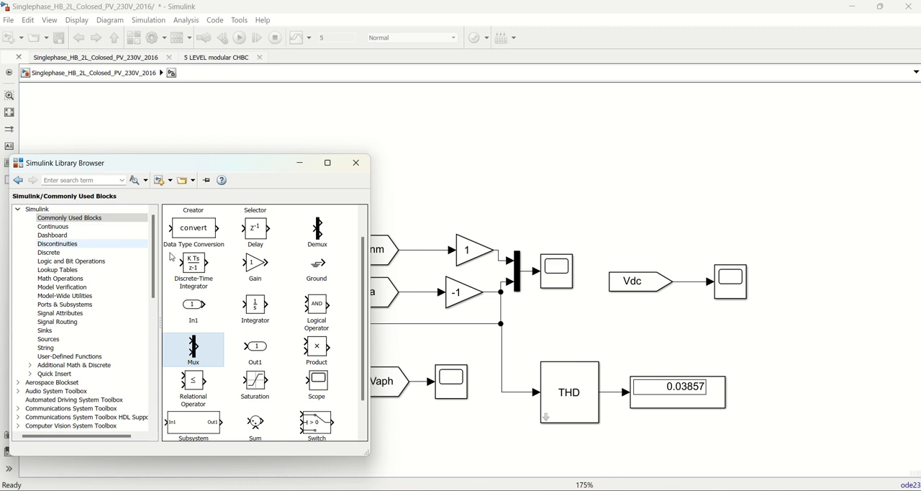
{"action": "left_click_drag", "start_coordinate": [266, 172], "coordinate": [236, 111]}
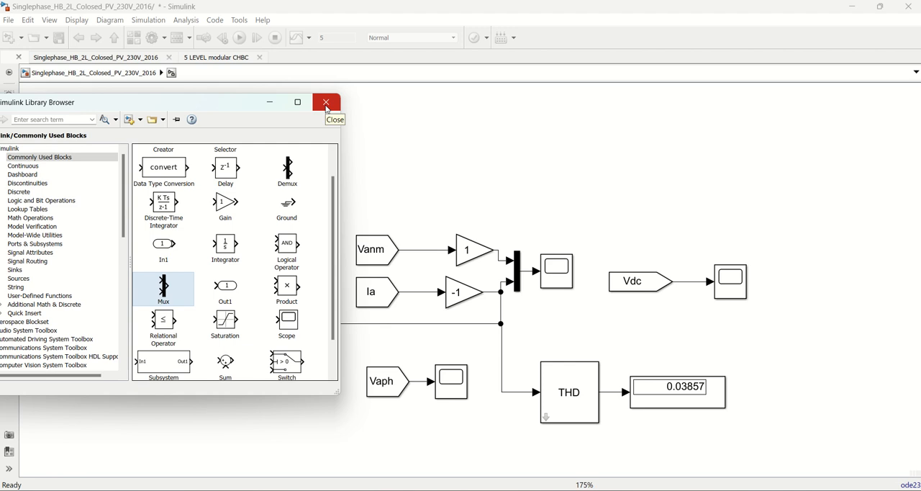
{"action": "left_click", "coordinate": [286, 291]}
{"action": "left_click_drag", "start_coordinate": [287, 294], "coordinate": [531, 158]}
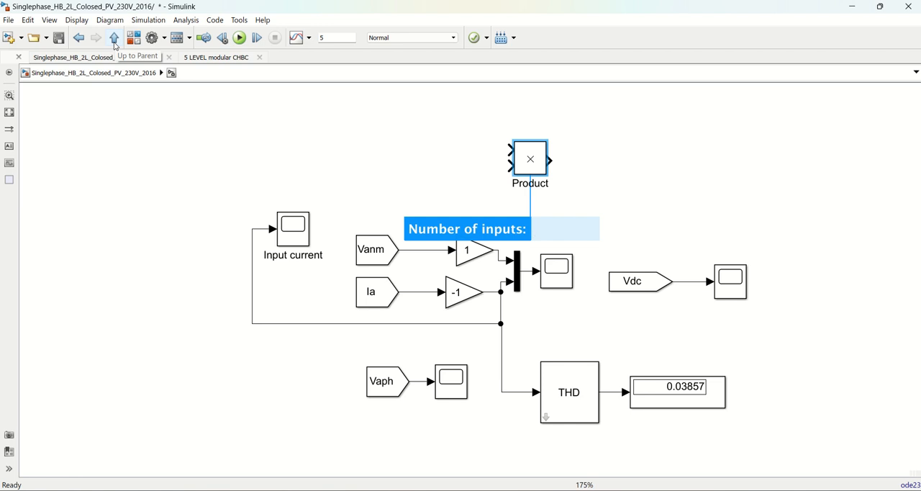
{"action": "left_click", "coordinate": [430, 140]}
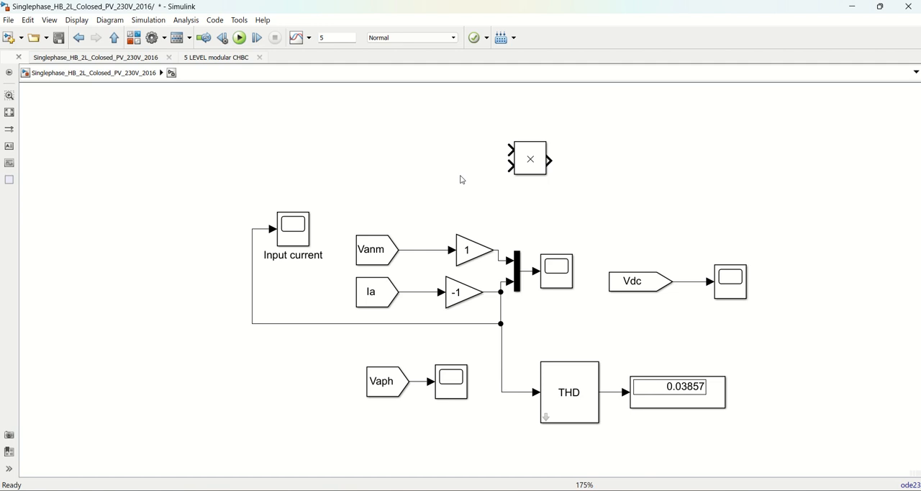
Copy the Vanm From block to the space beside the Product block and set the copy's Goto tag to vsarms
{"action": "left_click", "coordinate": [368, 260]}
{"action": "left_click_drag", "start_coordinate": [370, 253], "coordinate": [394, 162]}
{"action": "double_click", "coordinate": [389, 152]}
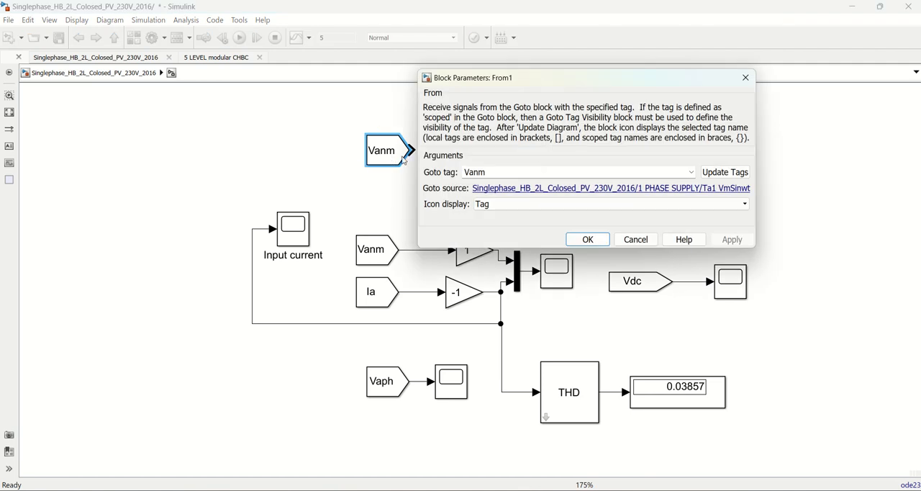
{"action": "left_click", "coordinate": [721, 174]}
{"action": "left_click", "coordinate": [692, 172]}
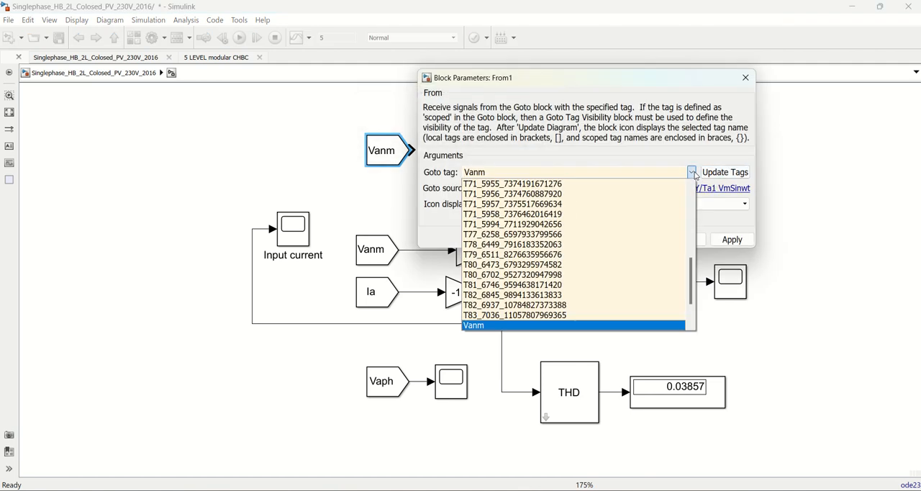
{"action": "left_click_drag", "start_coordinate": [690, 267], "coordinate": [689, 298]}
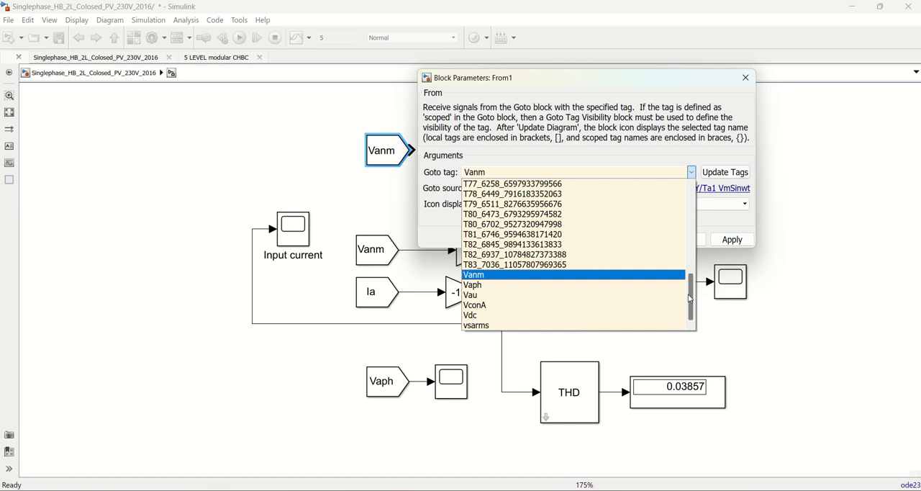
{"action": "left_click", "coordinate": [490, 325]}
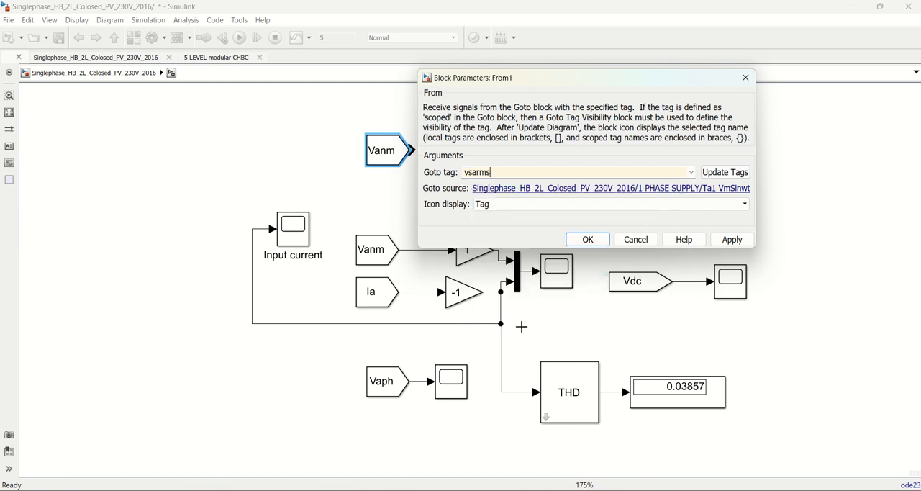
{"action": "left_click", "coordinate": [738, 247]}
{"action": "left_click", "coordinate": [588, 239]}
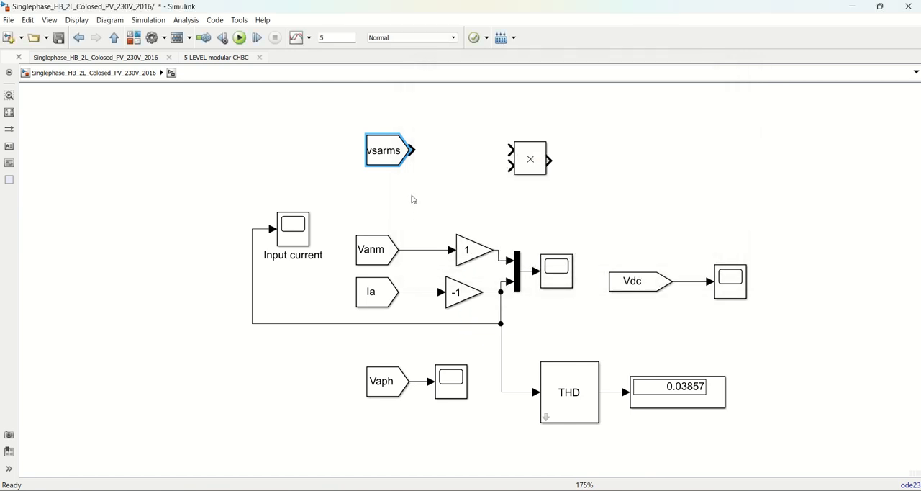
Connect vsarms and the Ia signal to the Product block's inputs, and attach a copy of the scope to its output
{"action": "left_click_drag", "start_coordinate": [511, 150], "coordinate": [413, 150]}
{"action": "left_click_drag", "start_coordinate": [511, 168], "coordinate": [409, 292]}
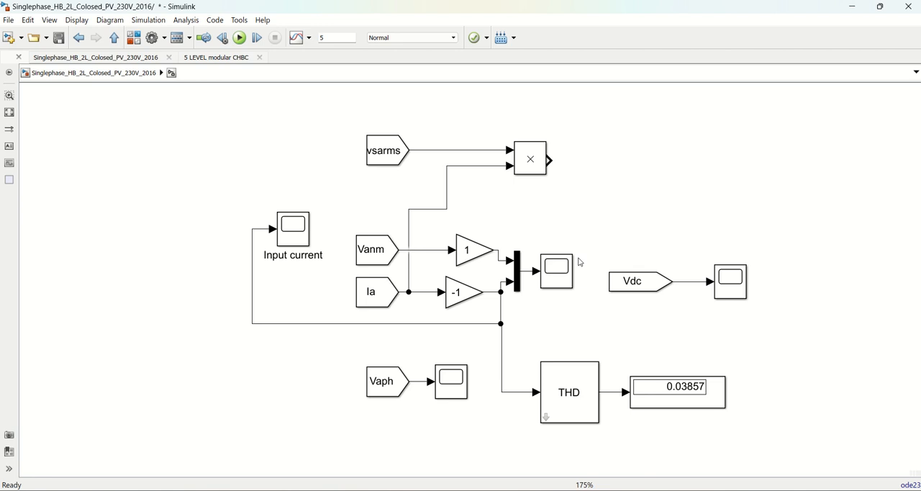
{"action": "left_click_drag", "start_coordinate": [558, 272], "coordinate": [620, 161]}
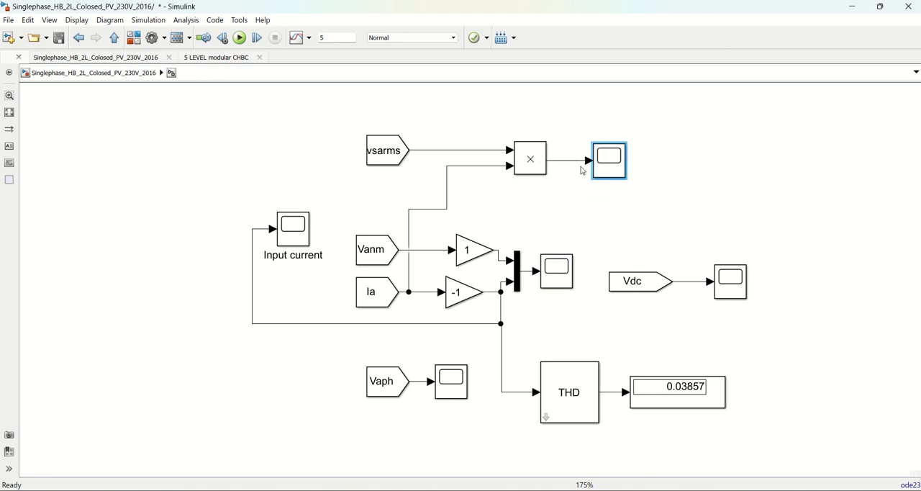
Copy the RMS block from the 1 PHASE SUPPLY subsystem and check its parameters
{"action": "left_click", "coordinate": [601, 205]}
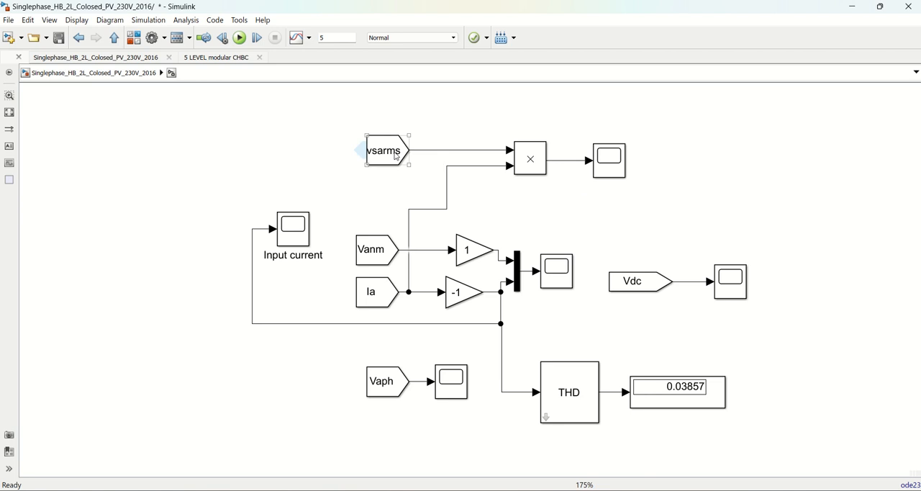
{"action": "left_click", "coordinate": [387, 293]}
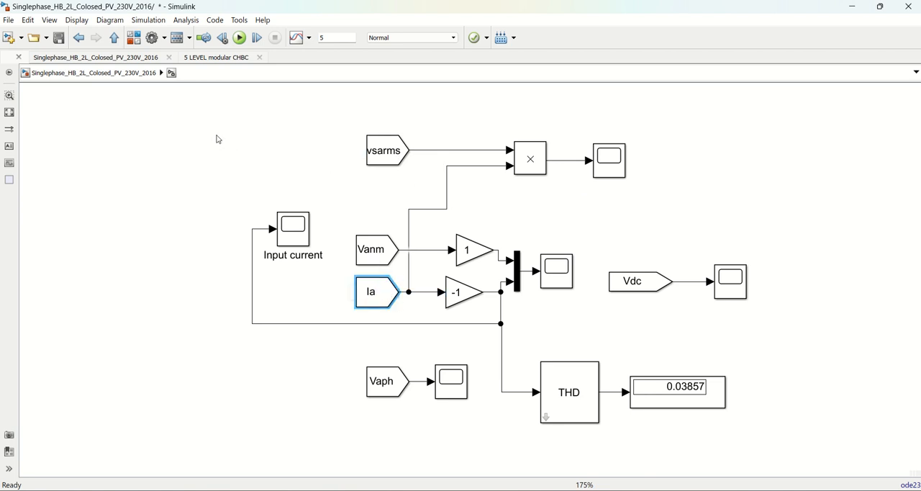
{"action": "left_click", "coordinate": [128, 72]}
{"action": "double_click", "coordinate": [45, 341]}
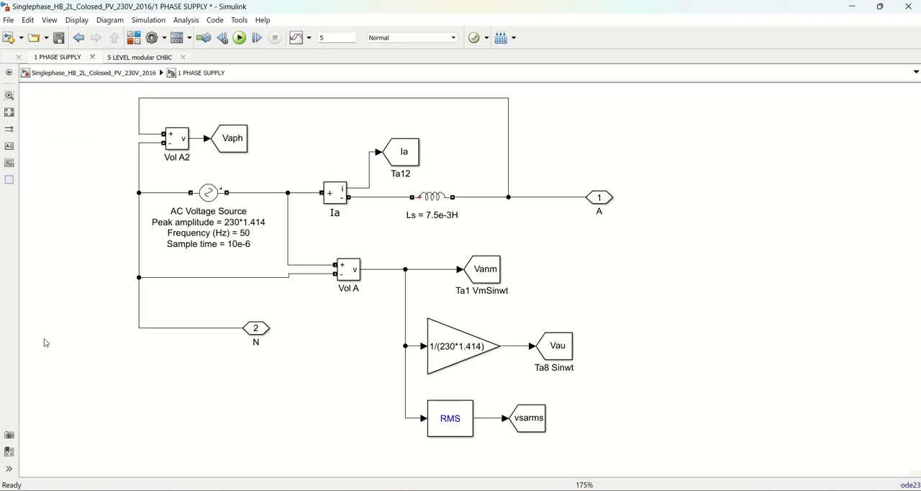
{"action": "left_click", "coordinate": [451, 412]}
{"action": "right_click", "coordinate": [451, 412]}
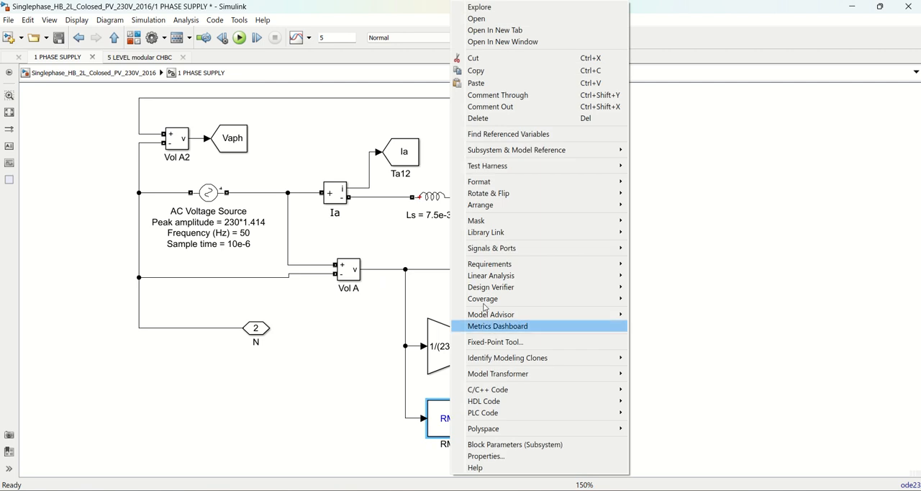
{"action": "left_click", "coordinate": [496, 70]}
{"action": "double_click", "coordinate": [461, 429]}
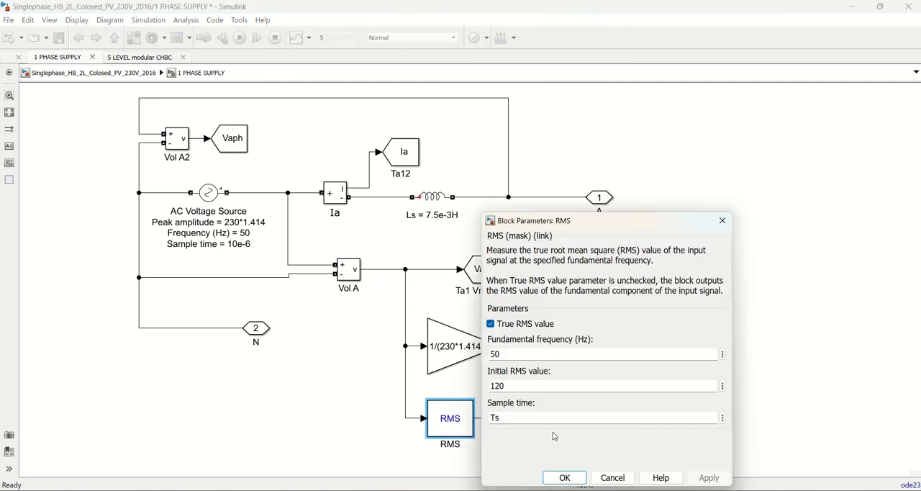
{"action": "left_click", "coordinate": [722, 221]}
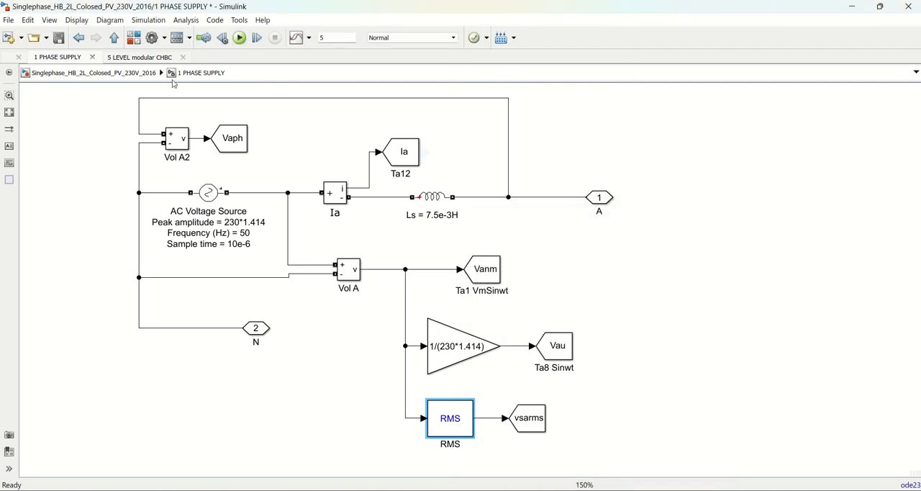
Paste the copied RMS block into the MEASUREMENT BLOCK subsystem below the Product block
{"action": "left_click", "coordinate": [114, 41]}
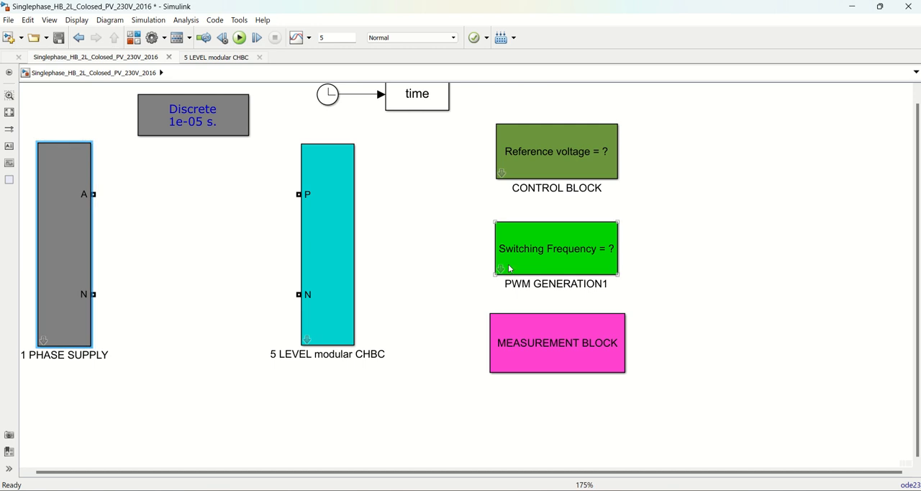
{"action": "left_click", "coordinate": [507, 346]}
{"action": "double_click", "coordinate": [507, 343]}
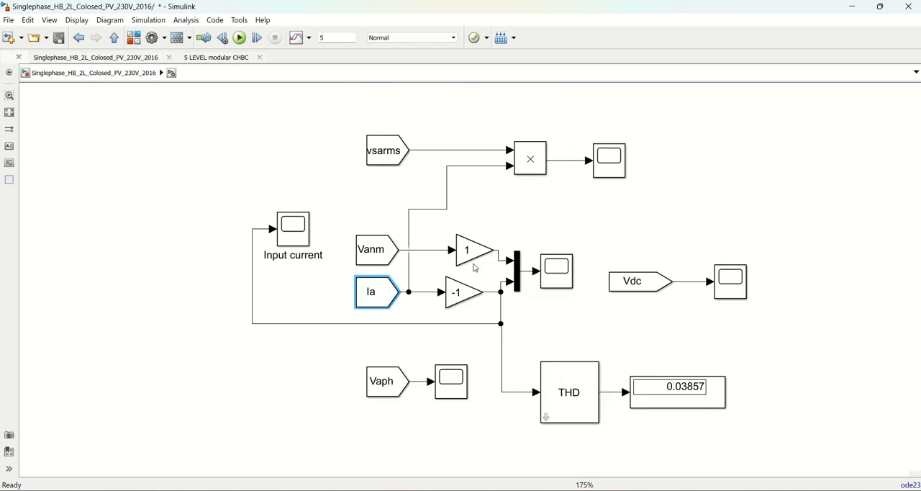
{"action": "right_click", "coordinate": [531, 206]}
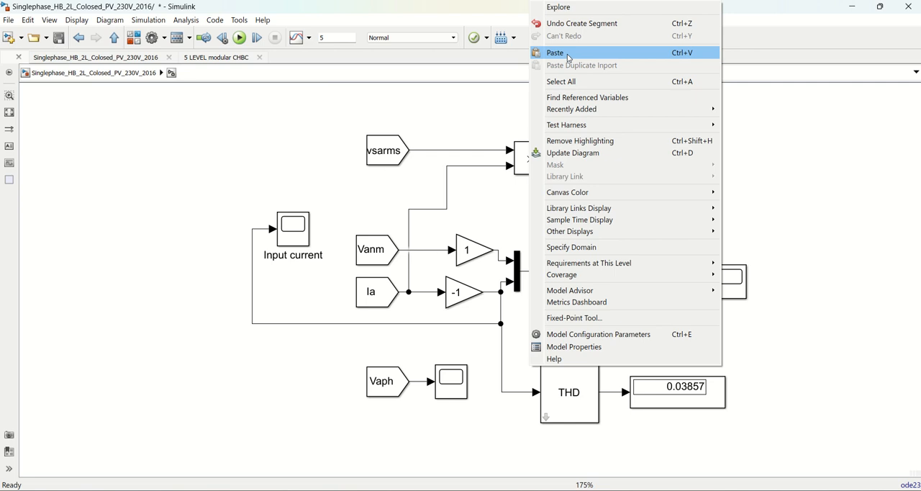
{"action": "left_click", "coordinate": [568, 53]}
Move the vsarms block further from the Product block and insert the RMS block into the Ia line feeding the Product's second input
{"action": "left_click_drag", "start_coordinate": [448, 191], "coordinate": [405, 189]}
{"action": "left_click_drag", "start_coordinate": [383, 152], "coordinate": [335, 153]}
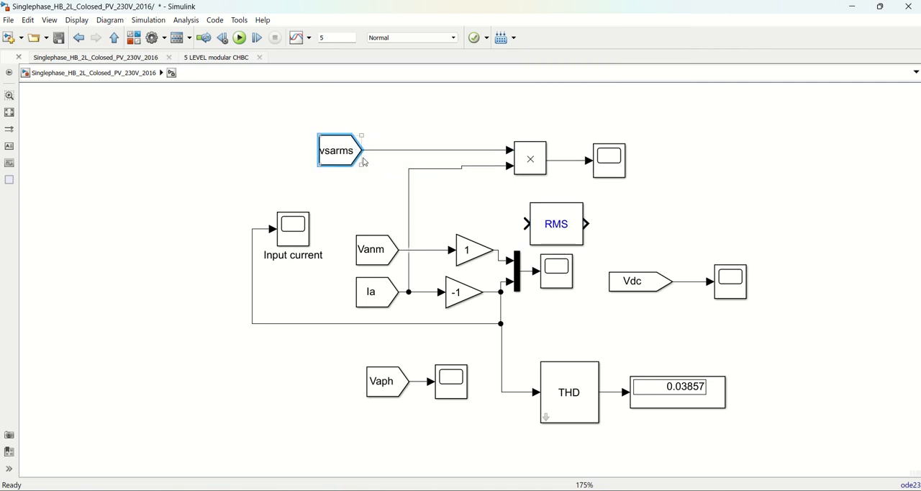
{"action": "left_click_drag", "start_coordinate": [554, 228], "coordinate": [454, 196]}
{"action": "mouse_move", "coordinate": [511, 166]}
{"action": "left_mouse_down"}
{"action": "mouse_move", "coordinate": [479, 167]}
{"action": "mouse_move", "coordinate": [446, 185]}
{"action": "mouse_move", "coordinate": [511, 167]}
{"action": "left_mouse_up"}
{"action": "left_click", "coordinate": [446, 200]}
{"action": "left_click_drag", "start_coordinate": [447, 200], "coordinate": [440, 191]}
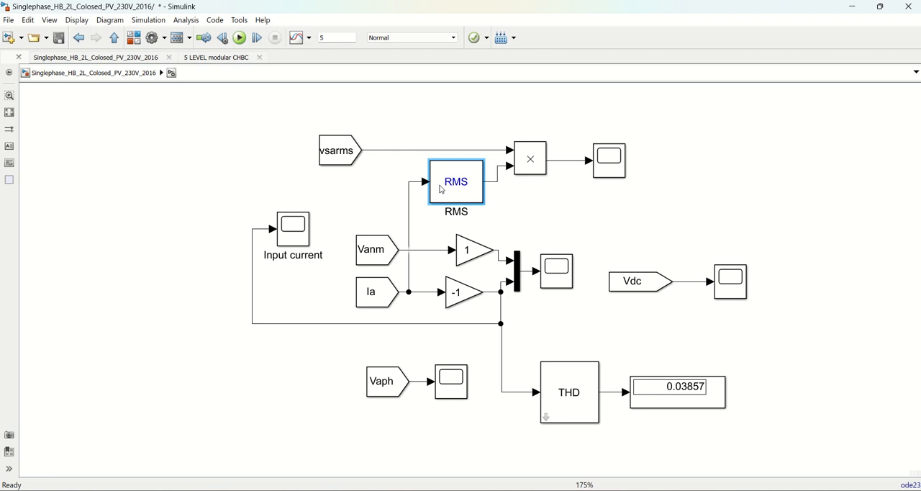
Set the inserted RMS block's initial RMS value to 10 and review its sample time parameter
{"action": "double_click", "coordinate": [449, 185]}
{"action": "double_click", "coordinate": [543, 216]}
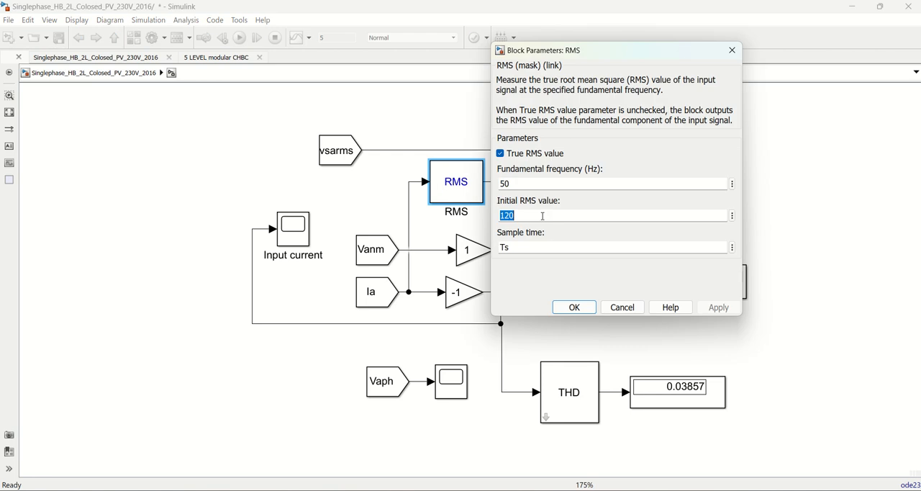
{"action": "type", "text": "10"}
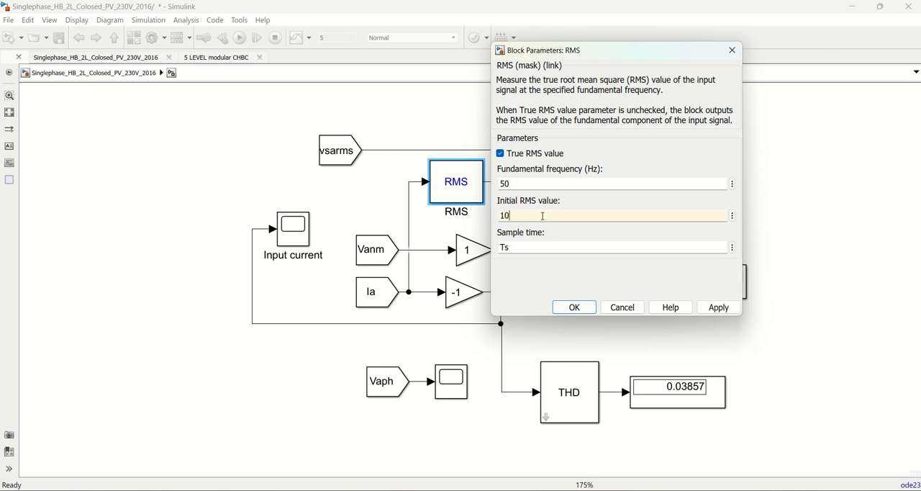
{"action": "left_click", "coordinate": [718, 307]}
{"action": "left_click", "coordinate": [576, 308]}
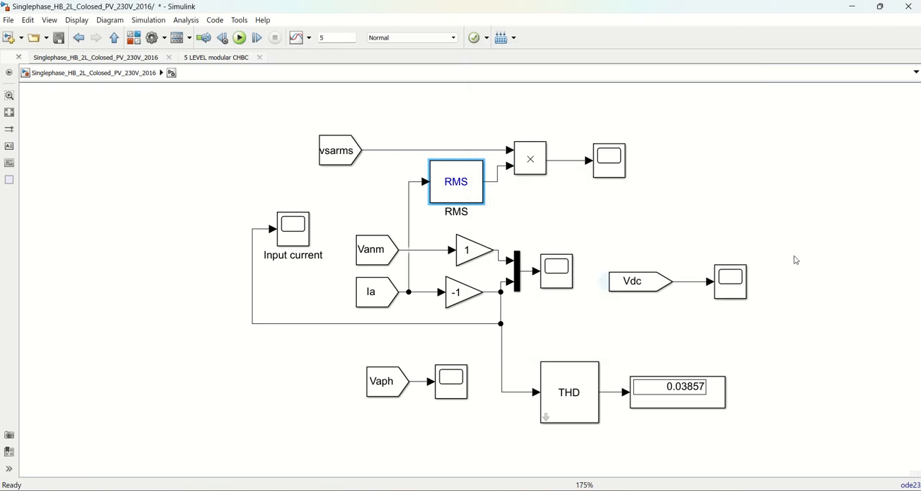
{"action": "left_click", "coordinate": [464, 188]}
{"action": "double_click", "coordinate": [463, 188]}
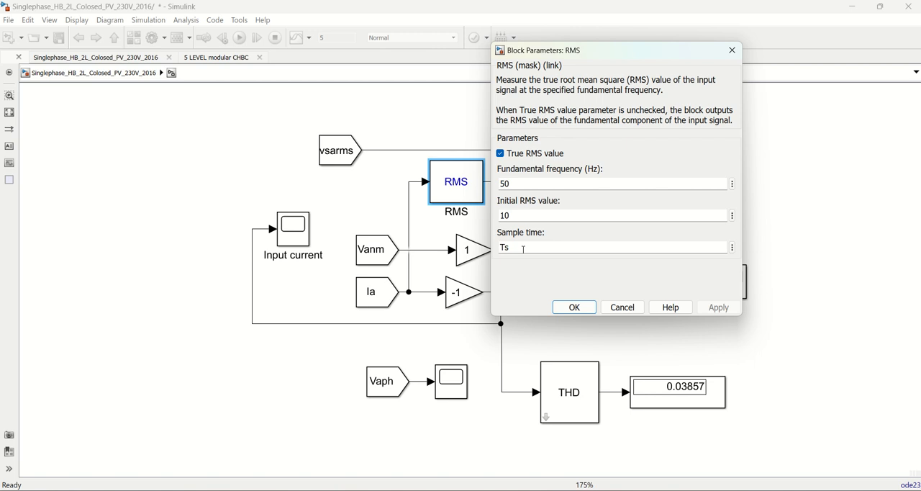
{"action": "left_click", "coordinate": [574, 307]}
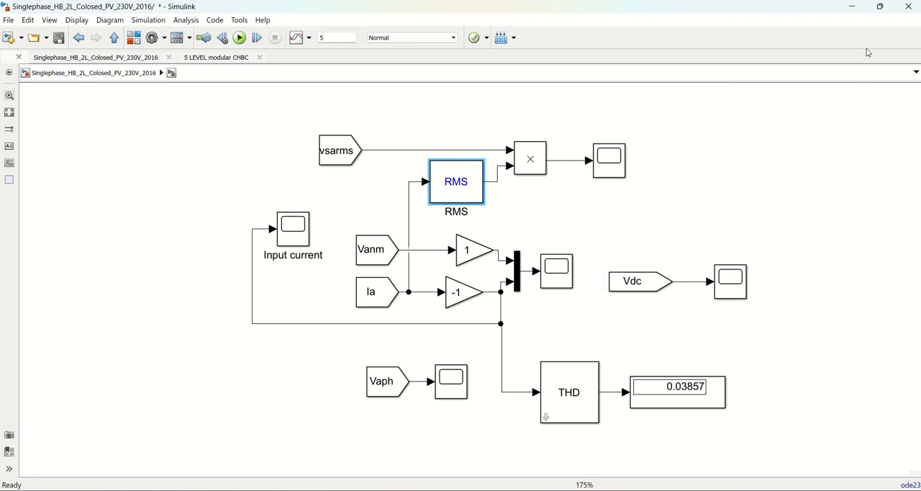
Switch to the MATLAB command window and assign the sample time variable Ts
{"action": "left_click", "coordinate": [852, 6]}
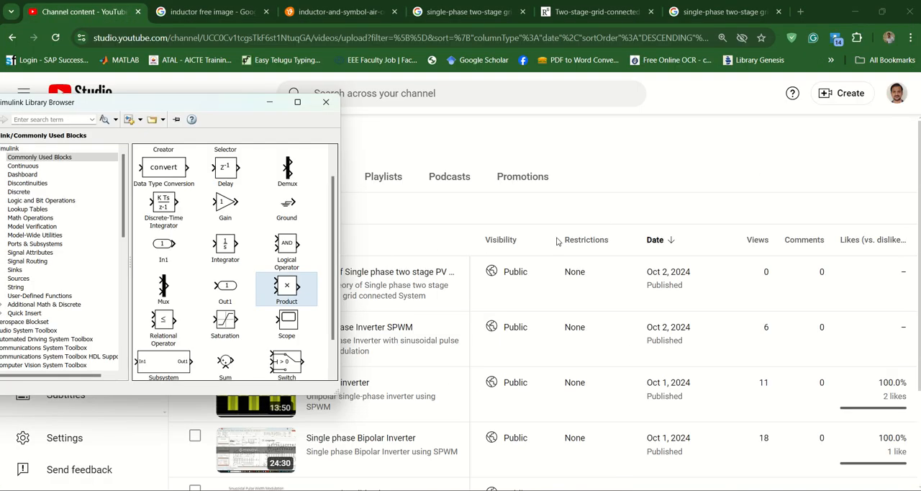
{"action": "left_click", "coordinate": [854, 11]}
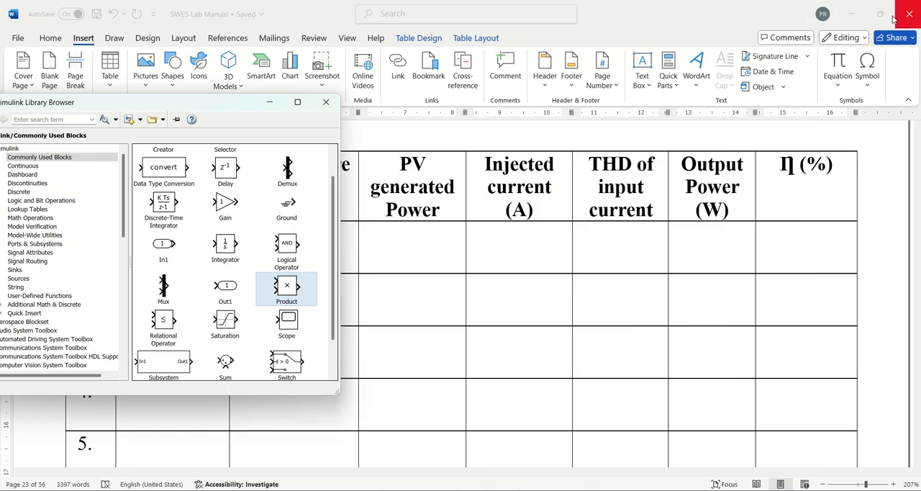
{"action": "left_click", "coordinate": [852, 16]}
{"action": "left_click", "coordinate": [852, 18]}
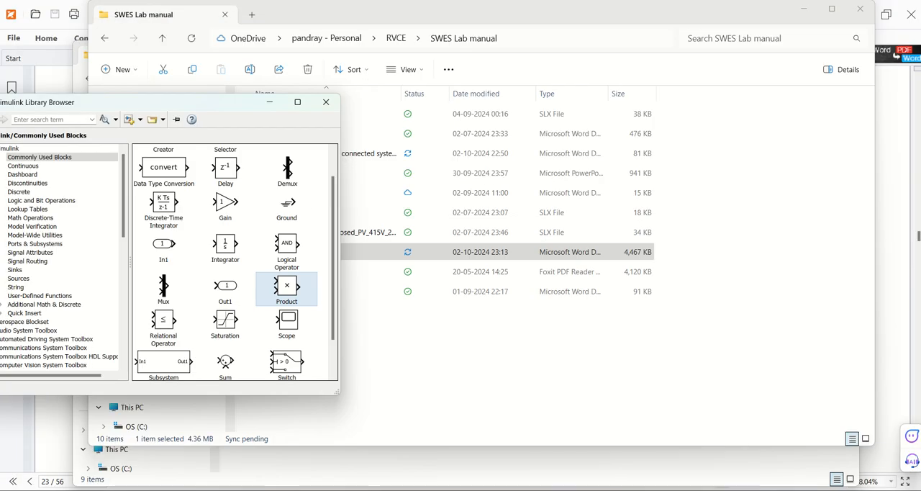
{"action": "mouse_move", "coordinate": [571, 490]}
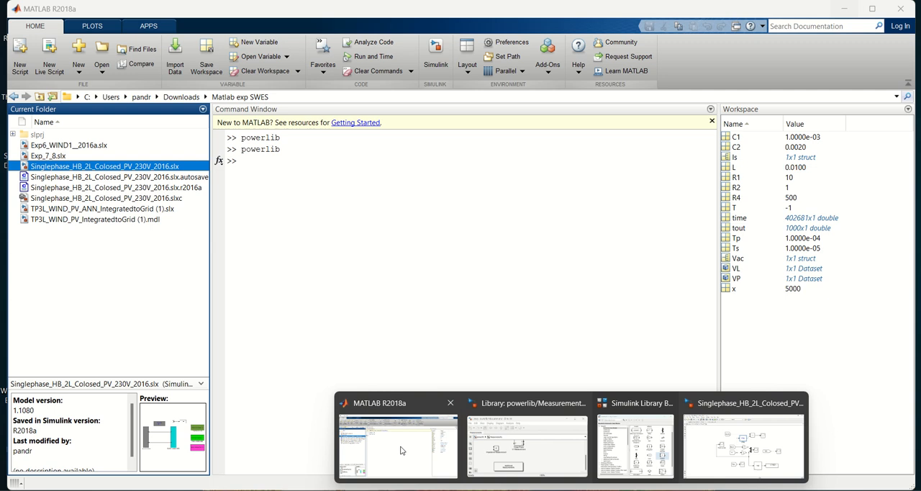
{"action": "left_click", "coordinate": [401, 451]}
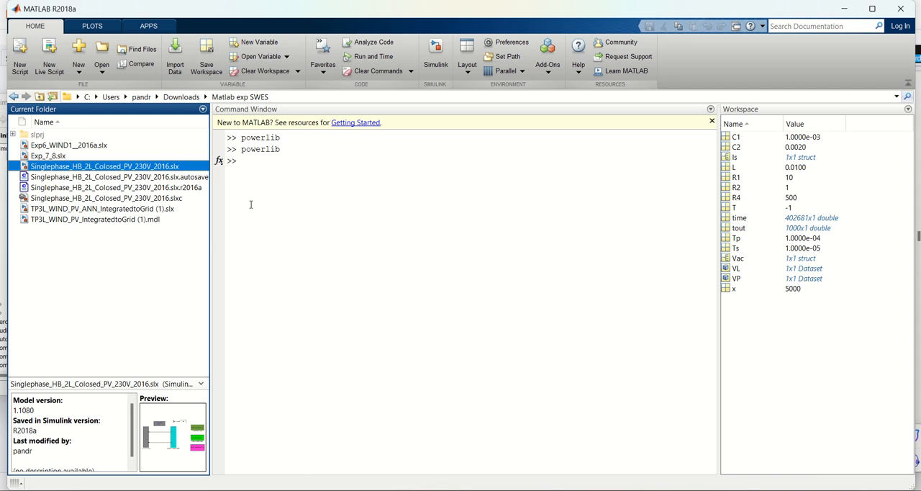
{"action": "left_click", "coordinate": [265, 162]}
{"action": "type", "text": "Ts=10e-6"}
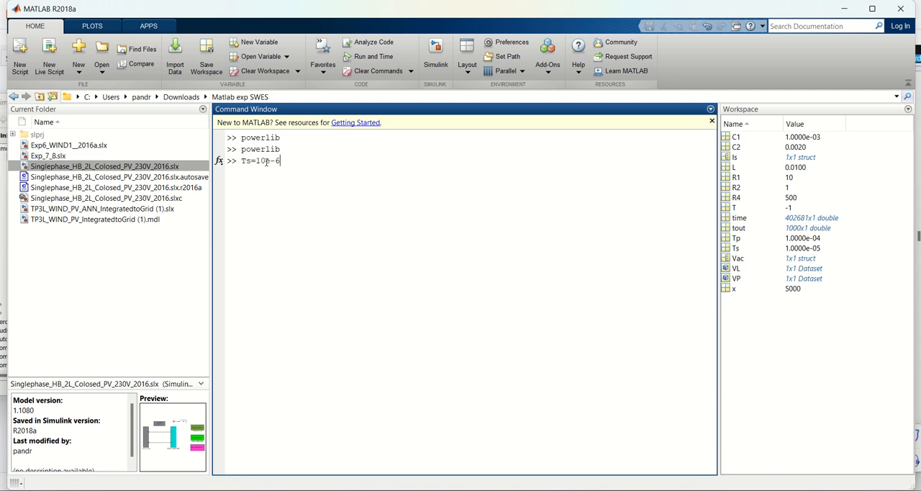
{"action": "key", "text": "Return"}
{"action": "left_click", "coordinate": [845, 8]}
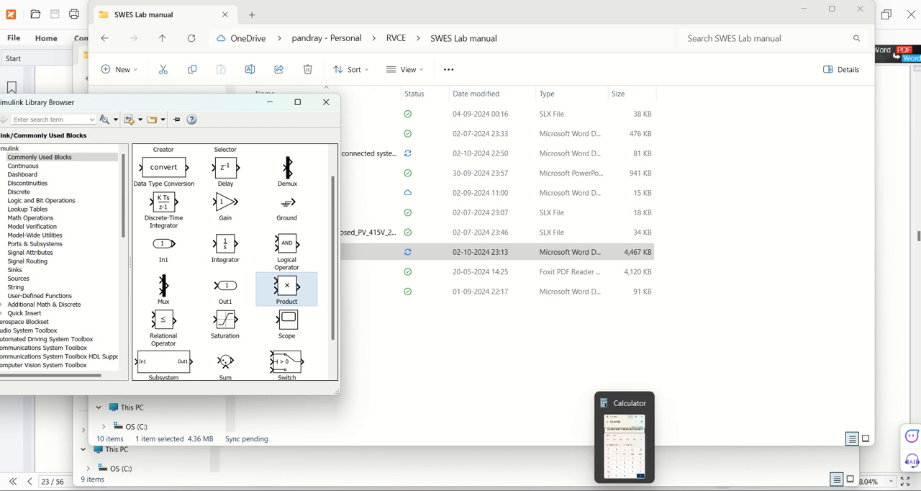
Back in the Simulink model, move the power scope away from the Product block and insert a copy of the Vanm gain between them
{"action": "mouse_move", "coordinate": [597, 489]}
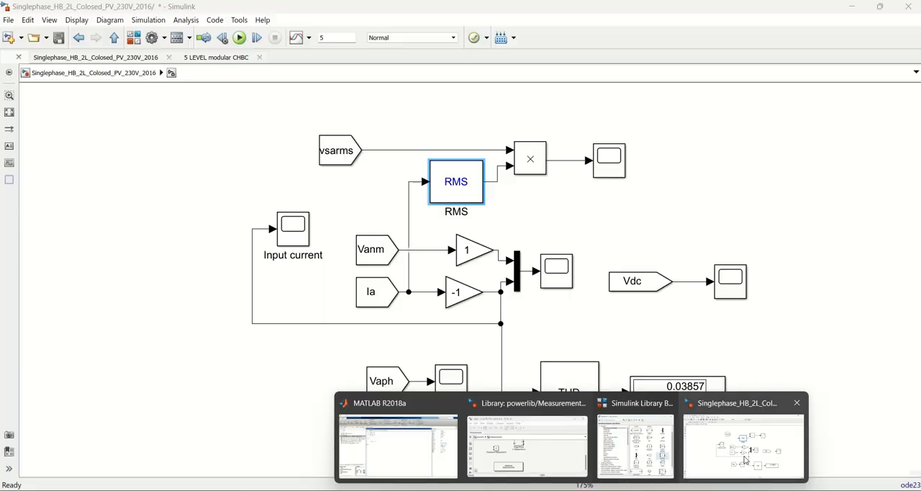
{"action": "left_click", "coordinate": [746, 461]}
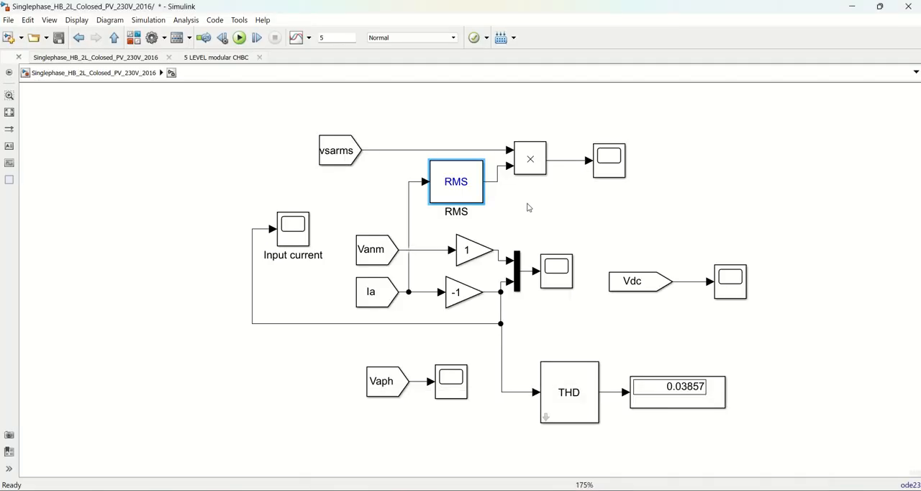
{"action": "left_click", "coordinate": [530, 207]}
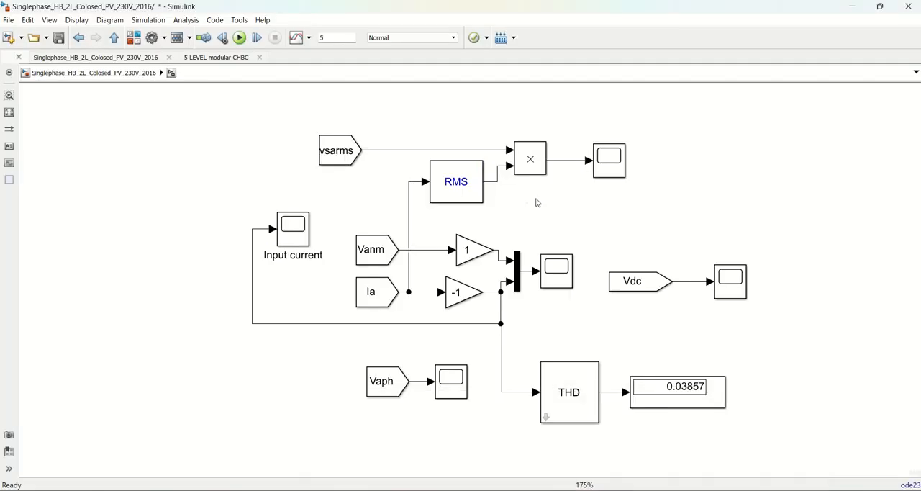
{"action": "left_click", "coordinate": [613, 176]}
{"action": "left_click", "coordinate": [596, 208]}
{"action": "left_click_drag", "start_coordinate": [602, 167], "coordinate": [698, 167]}
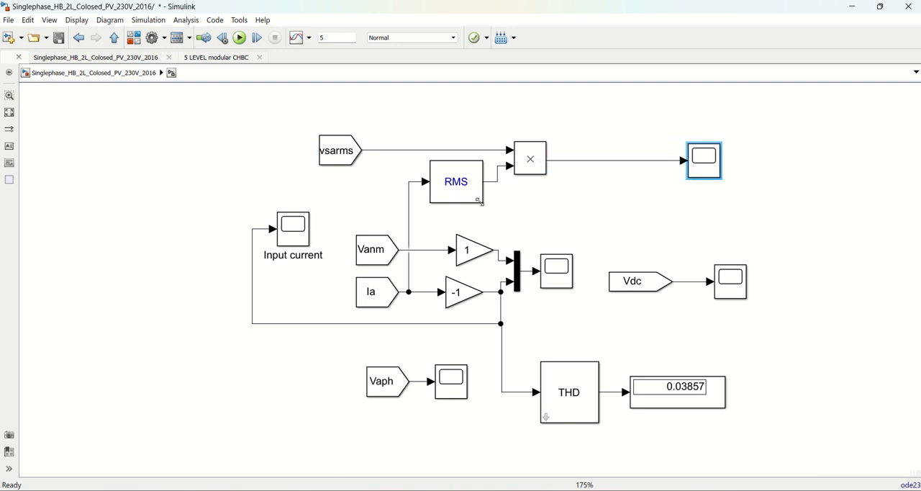
{"action": "left_click", "coordinate": [473, 250]}
{"action": "left_click_drag", "start_coordinate": [473, 251], "coordinate": [593, 160]}
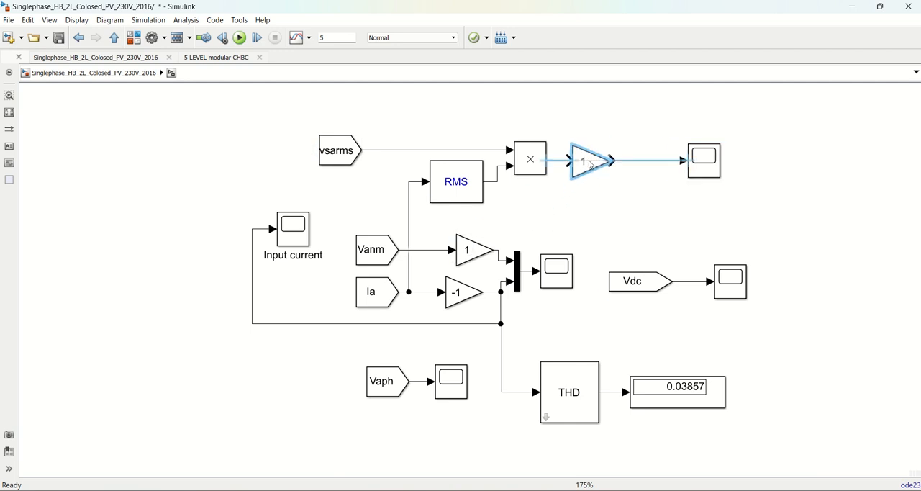
{"action": "left_click", "coordinate": [570, 213]}
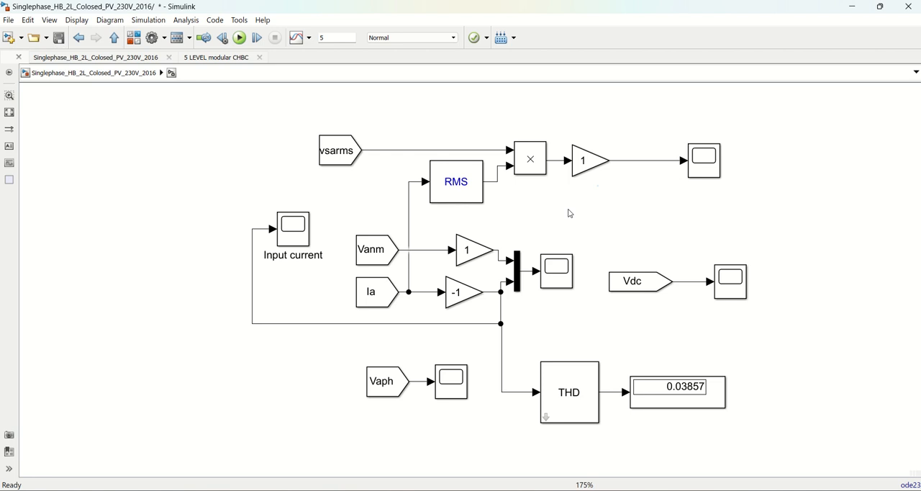
{"action": "left_click", "coordinate": [584, 167]}
{"action": "left_click", "coordinate": [587, 169]}
{"action": "left_click", "coordinate": [588, 214]}
Save the model and, at its top level, connect 1 PHASE SUPPLY ports A and N to 5 LEVEL modular CHBC ports P and N
{"action": "left_click", "coordinate": [59, 38]}
{"action": "left_click", "coordinate": [114, 37]}
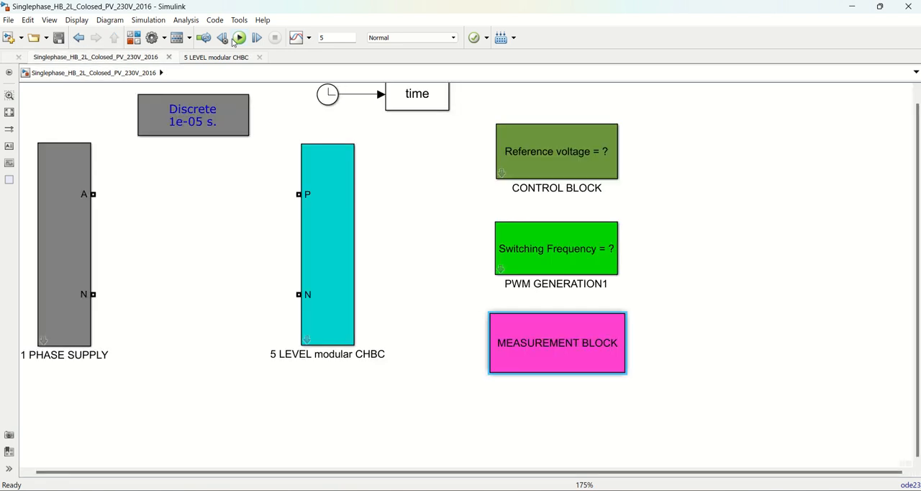
{"action": "mouse_move", "coordinate": [454, 7]}
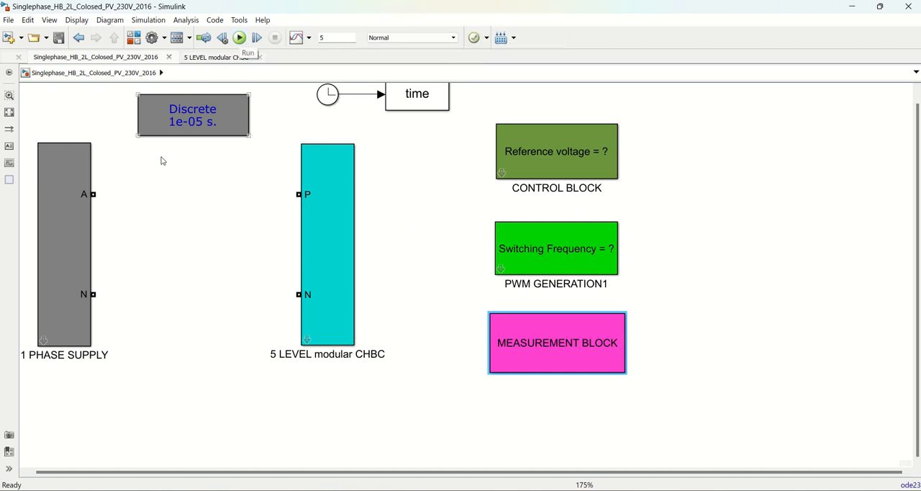
{"action": "left_click_drag", "start_coordinate": [93, 193], "coordinate": [295, 194]}
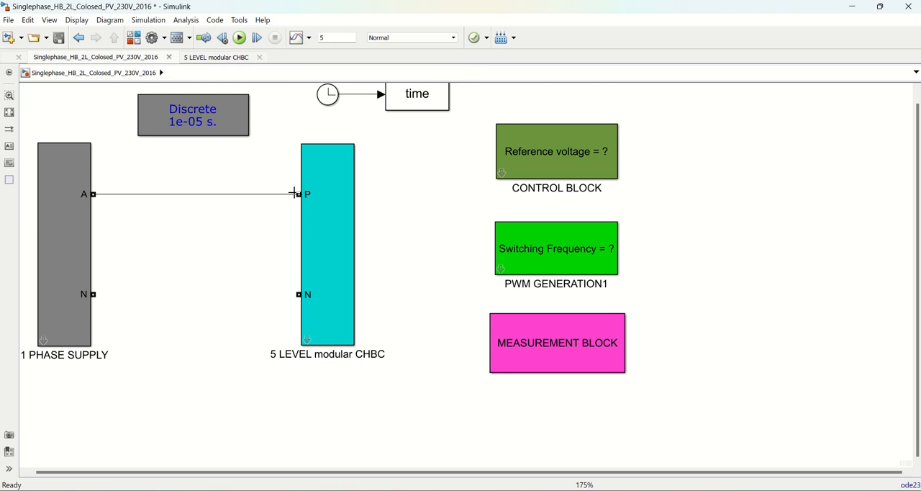
{"action": "left_click_drag", "start_coordinate": [93, 293], "coordinate": [298, 294]}
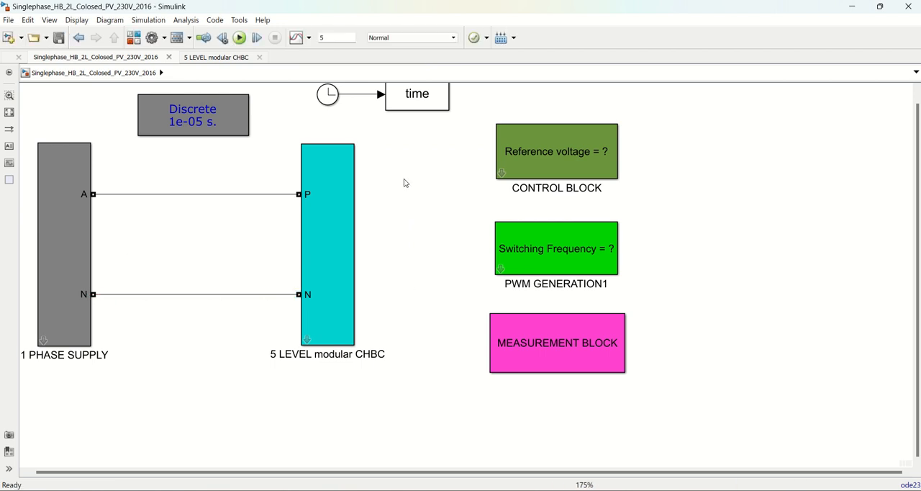
Run the simulation with stop time 5 and open the combined Vanm and Ia scope in the MEASUREMENT BLOCK
{"action": "left_click", "coordinate": [239, 37]}
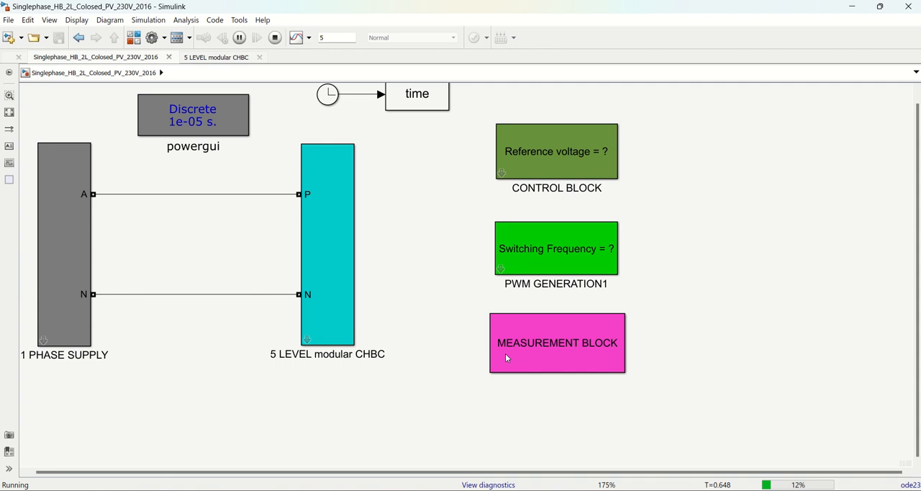
{"action": "double_click", "coordinate": [560, 344]}
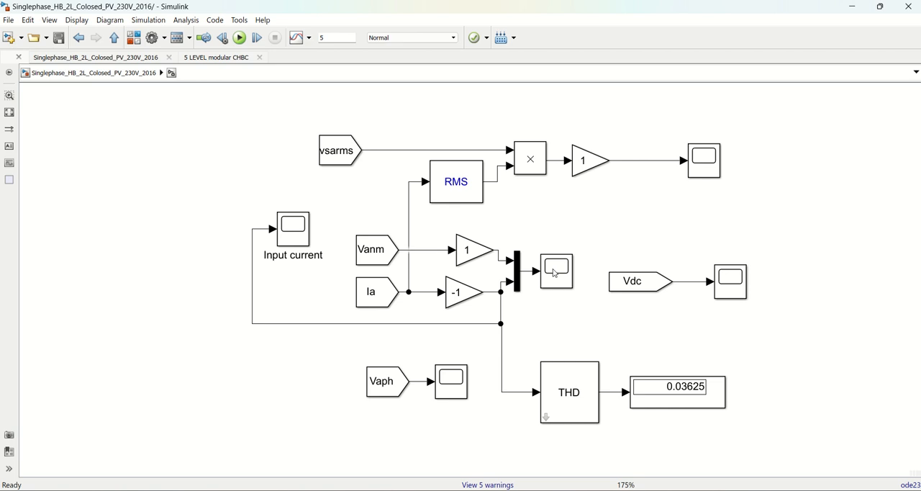
{"action": "double_click", "coordinate": [555, 273]}
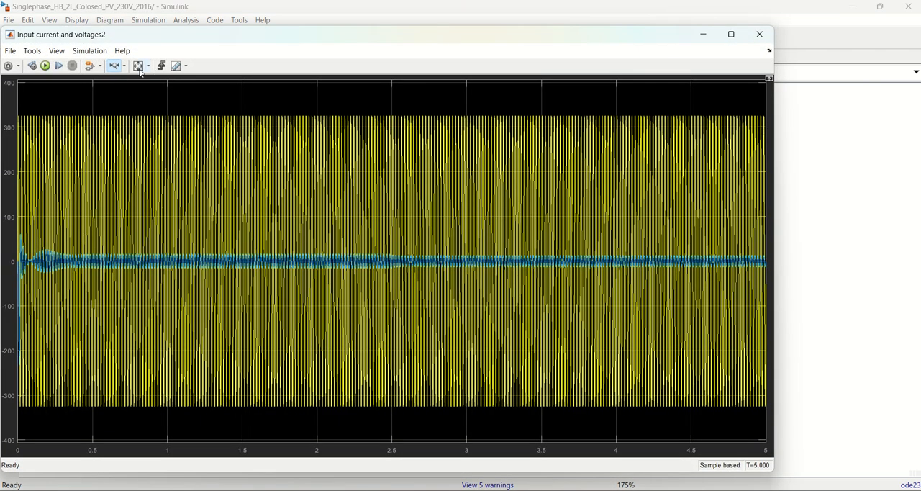
Examine the Vanm and Ia waveforms closely along the time axis around 1.2 s and 1.34 s, then close the scope
{"action": "left_click", "coordinate": [731, 33]}
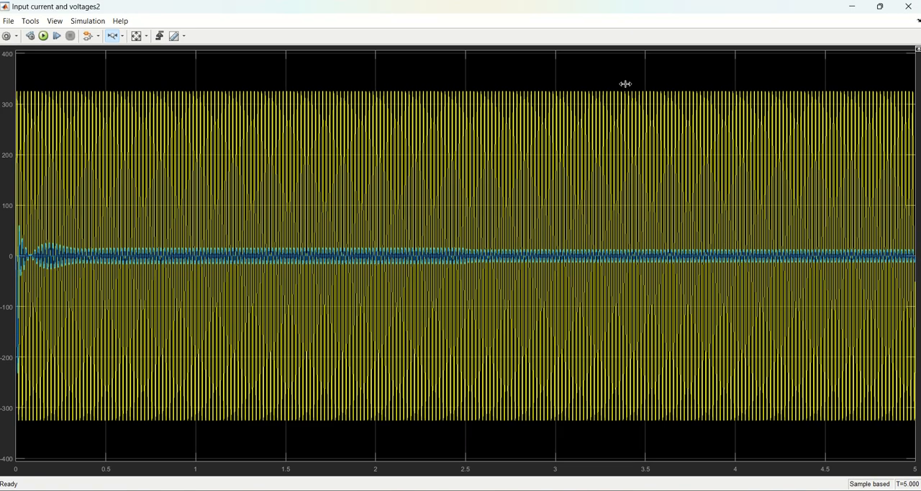
{"action": "left_click", "coordinate": [112, 35]}
{"action": "left_click_drag", "start_coordinate": [254, 216], "coordinate": [271, 218]}
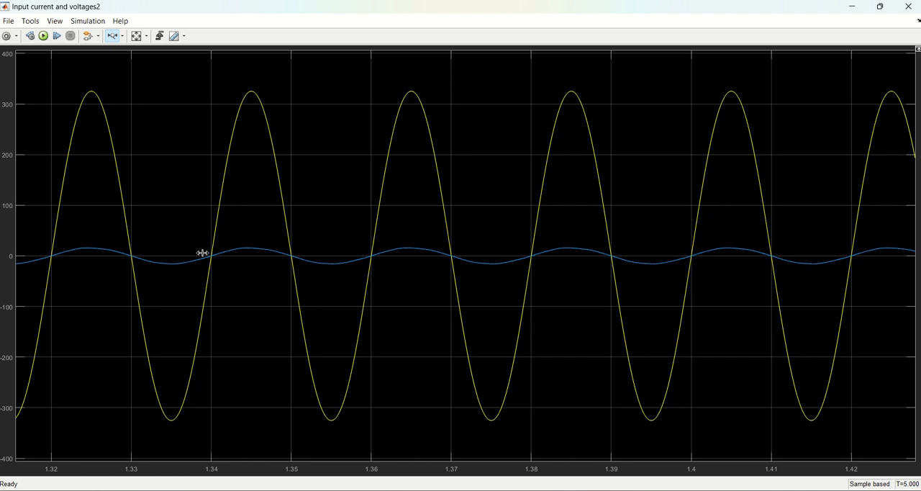
{"action": "left_click_drag", "start_coordinate": [205, 253], "coordinate": [224, 271]}
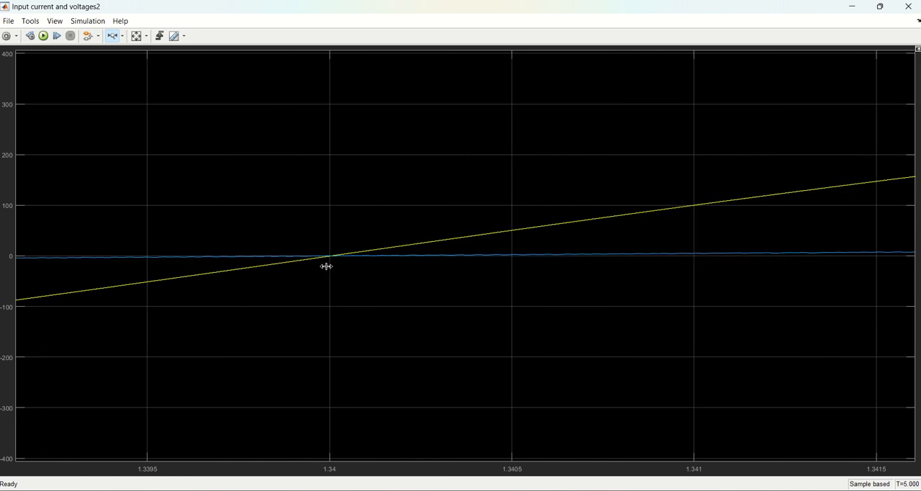
{"action": "left_click", "coordinate": [136, 36]}
{"action": "left_click_drag", "start_coordinate": [217, 257], "coordinate": [247, 263]}
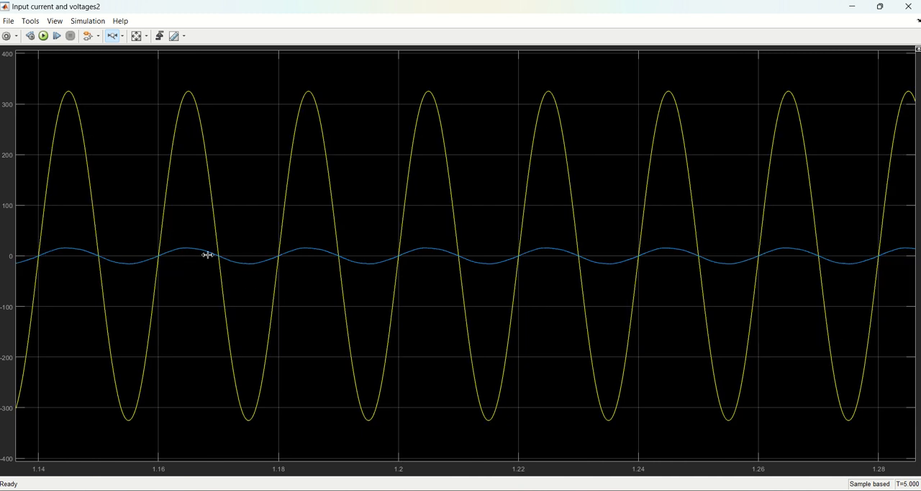
{"action": "left_click", "coordinate": [908, 6]}
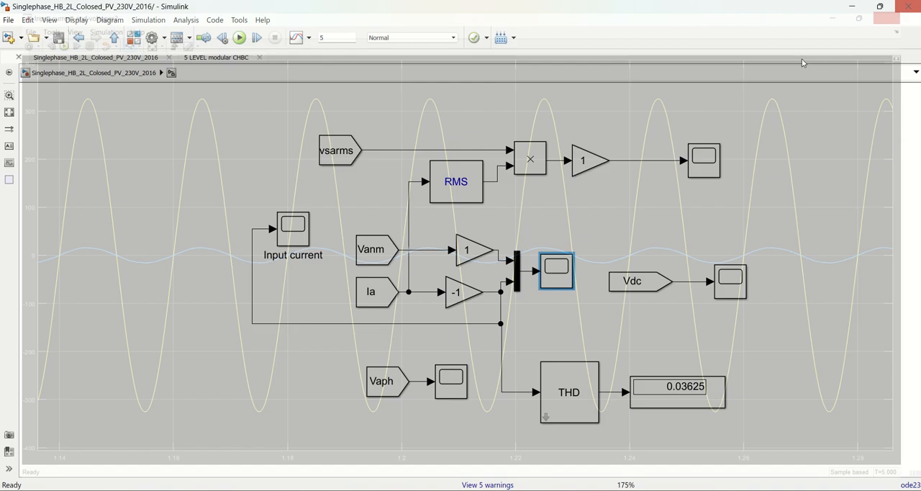
Open the power scope on the Product output and examine the power level before 2.5 s at a magnified vertical scale
{"action": "double_click", "coordinate": [704, 159]}
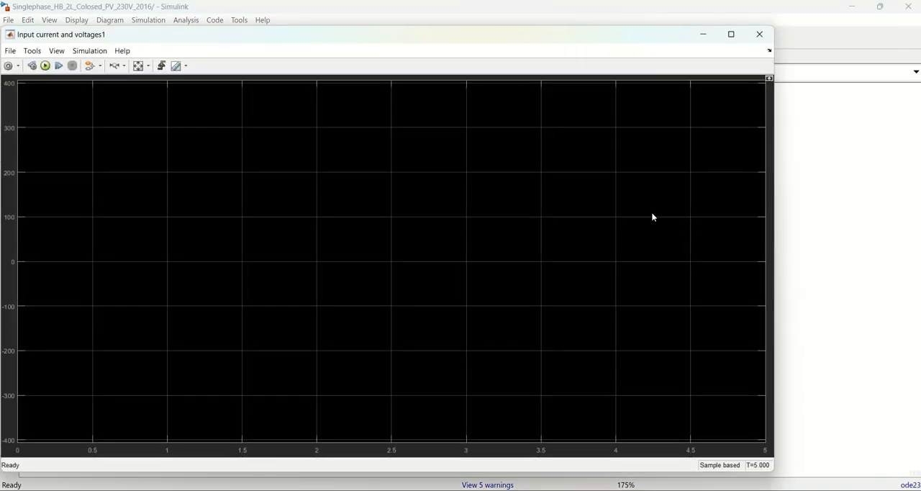
{"action": "left_click", "coordinate": [140, 66]}
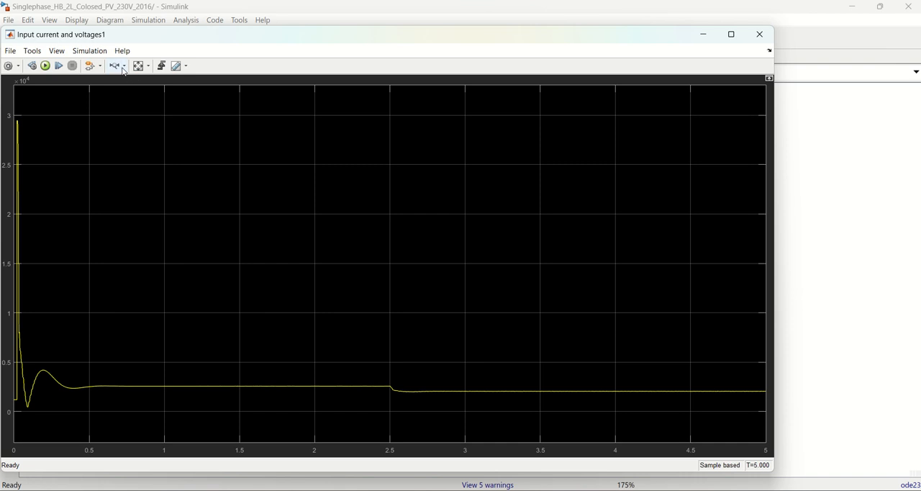
{"action": "left_click", "coordinate": [124, 66]}
{"action": "left_click", "coordinate": [115, 102]}
{"action": "left_click_drag", "start_coordinate": [331, 376], "coordinate": [333, 399]}
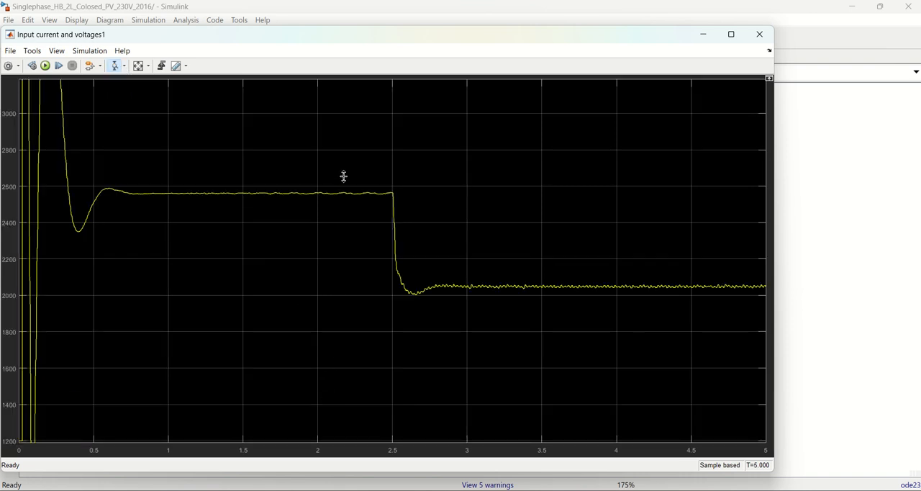
{"action": "left_click_drag", "start_coordinate": [344, 176], "coordinate": [343, 324]}
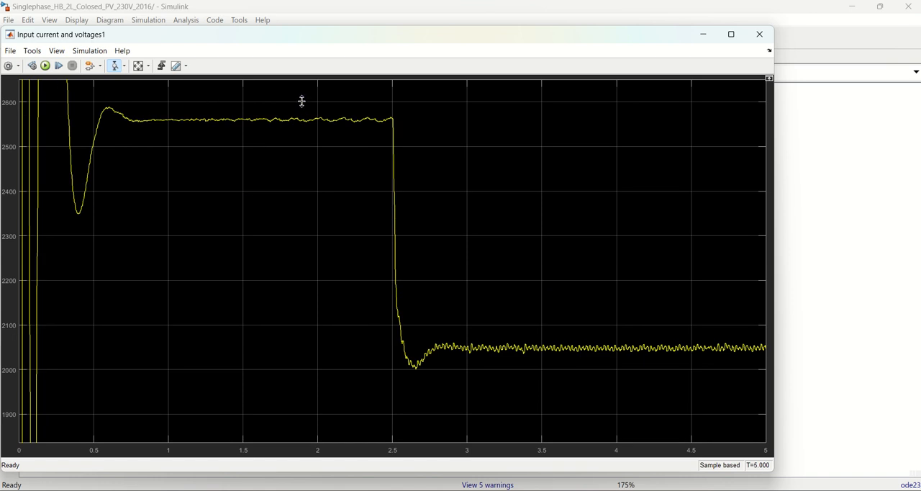
{"action": "left_click_drag", "start_coordinate": [303, 103], "coordinate": [301, 146]}
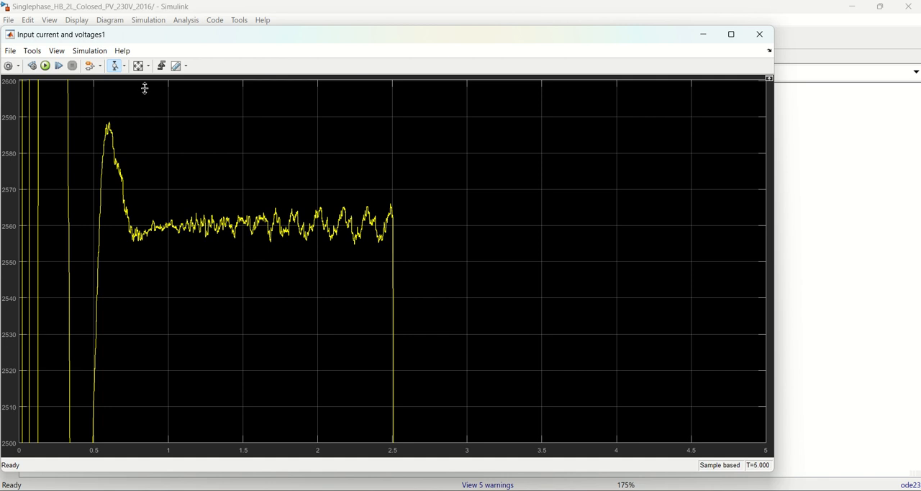
Rescale the power scope, examine the power level after 2.5 s at a magnified vertical scale, and close the scope
{"action": "left_click", "coordinate": [139, 66]}
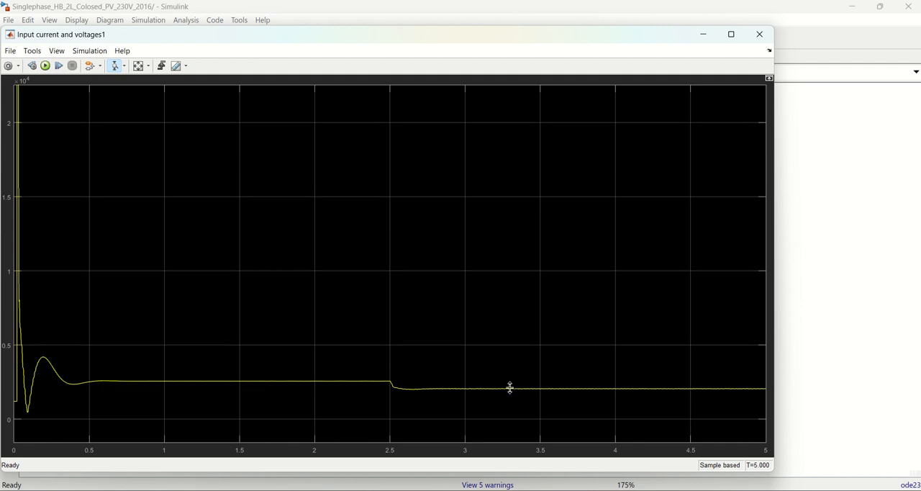
{"action": "left_click_drag", "start_coordinate": [510, 388], "coordinate": [509, 395]}
{"action": "left_click_drag", "start_coordinate": [527, 205], "coordinate": [526, 255]}
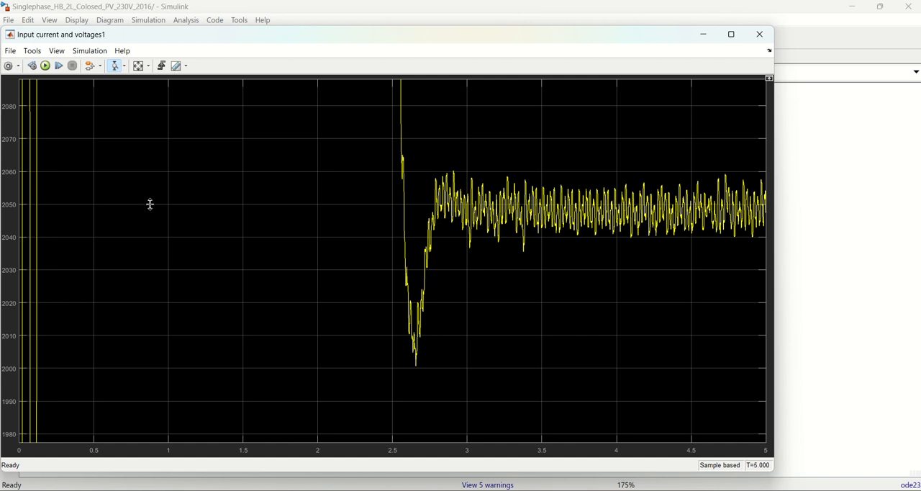
{"action": "left_click", "coordinate": [138, 66]}
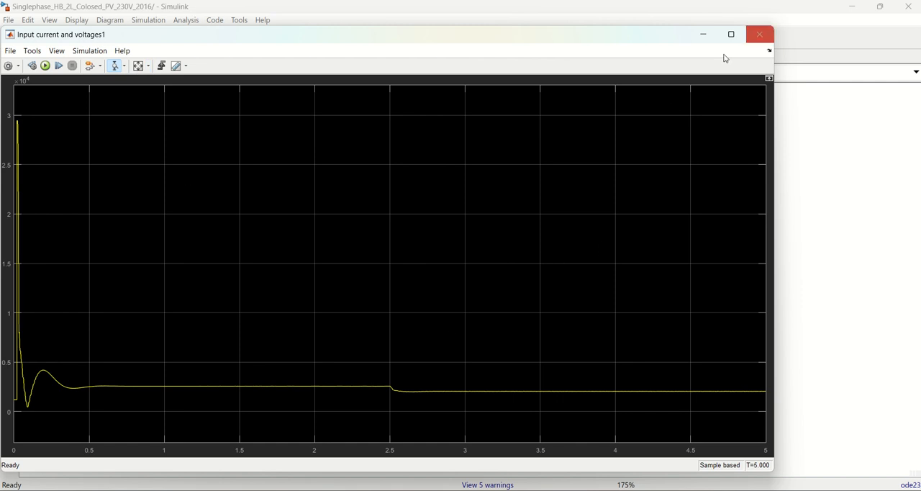
{"action": "left_click", "coordinate": [760, 36]}
{"action": "left_click", "coordinate": [803, 190]}
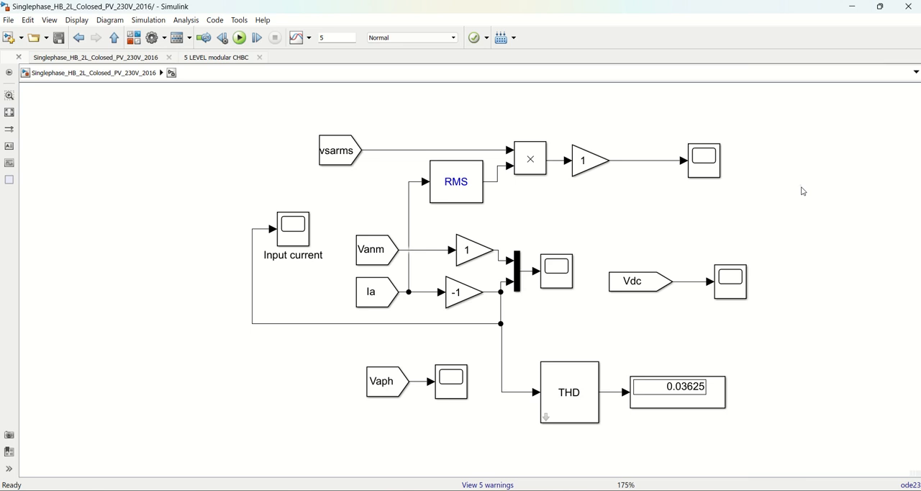
Switch to the SWES Lab Manual document in Word to check the results table's columns, and return to the Simulink model
{"action": "left_click", "coordinate": [346, 152]}
{"action": "mouse_move", "coordinate": [624, 489]}
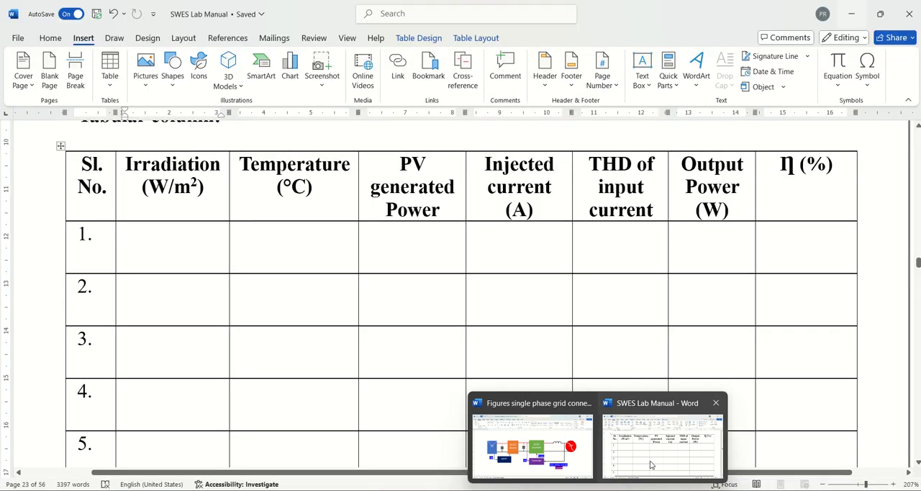
{"action": "left_click", "coordinate": [653, 466]}
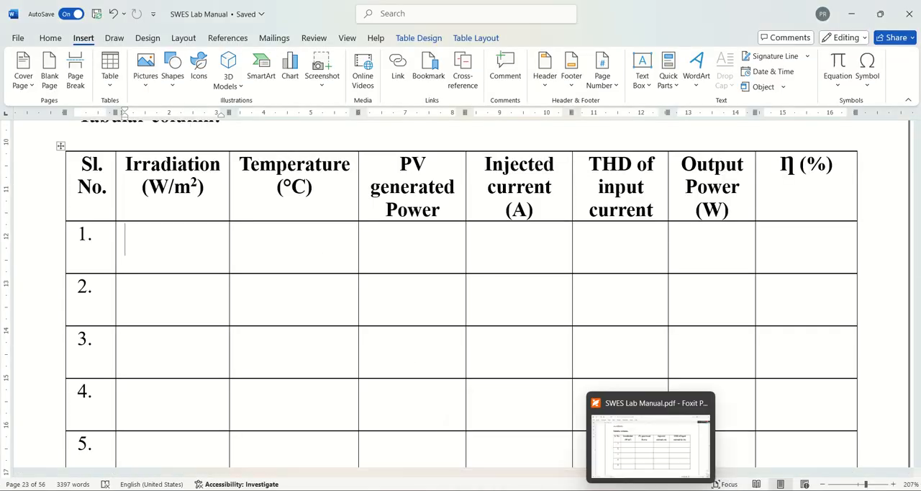
{"action": "mouse_move", "coordinate": [571, 490]}
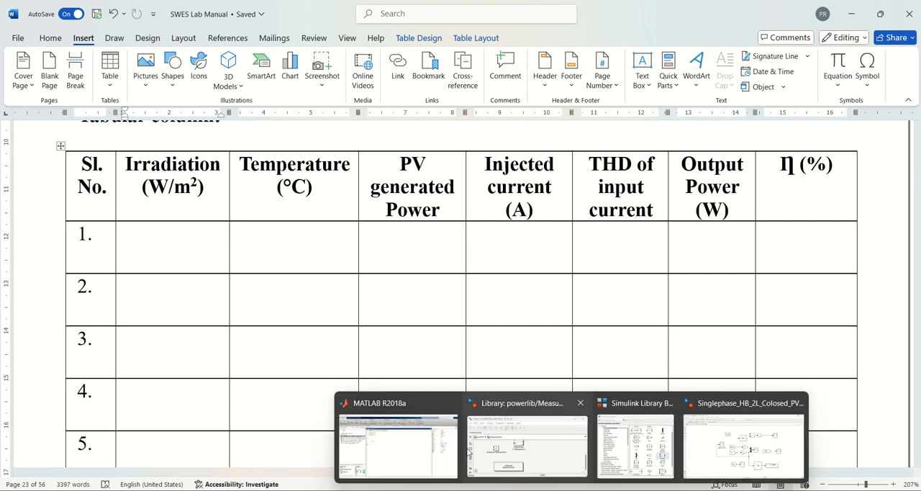
{"action": "left_click", "coordinate": [741, 447]}
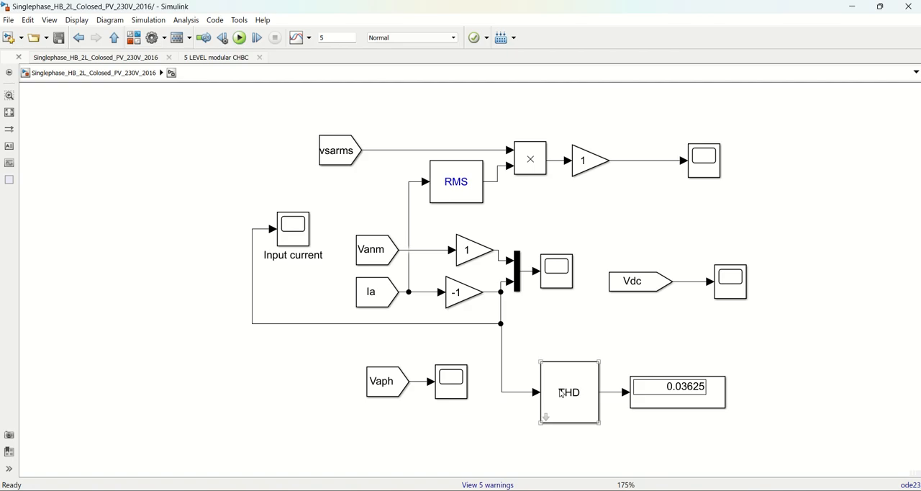
Go up to the model's top level and open the FFT Analysis tool of the powergui block
{"action": "left_click", "coordinate": [114, 39]}
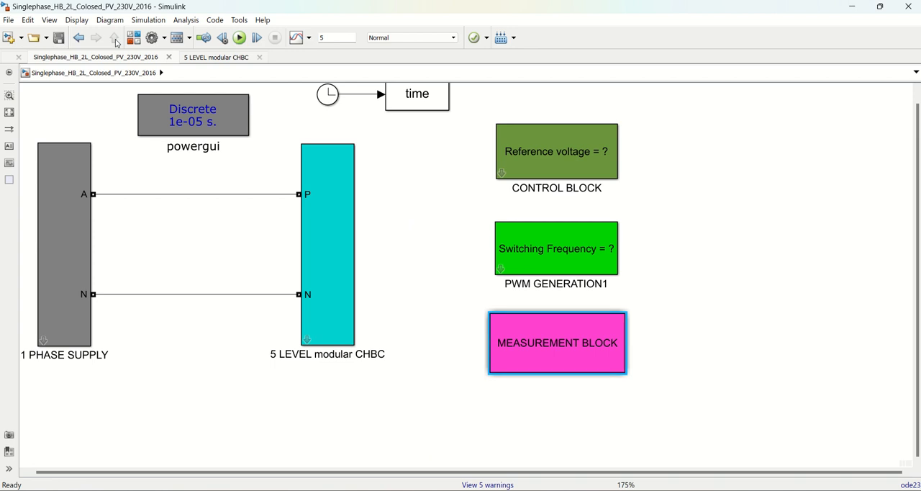
{"action": "double_click", "coordinate": [205, 115]}
{"action": "left_click", "coordinate": [314, 58]}
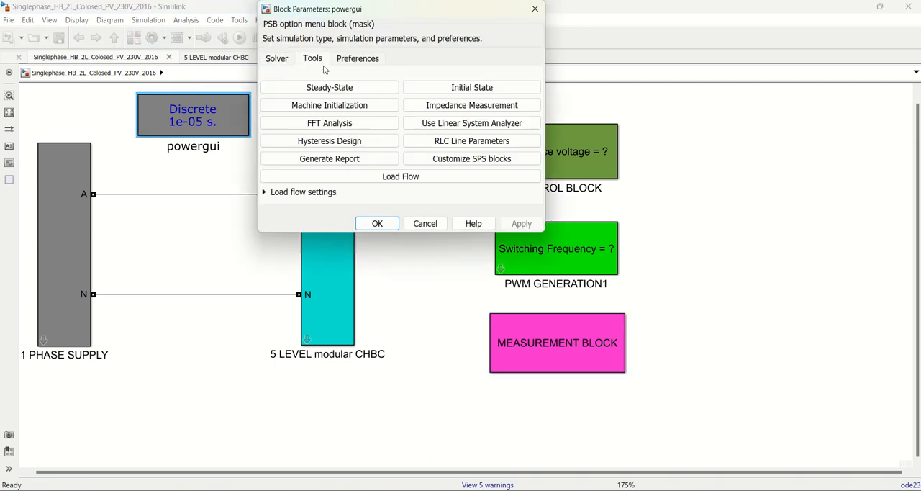
{"action": "left_click", "coordinate": [330, 124]}
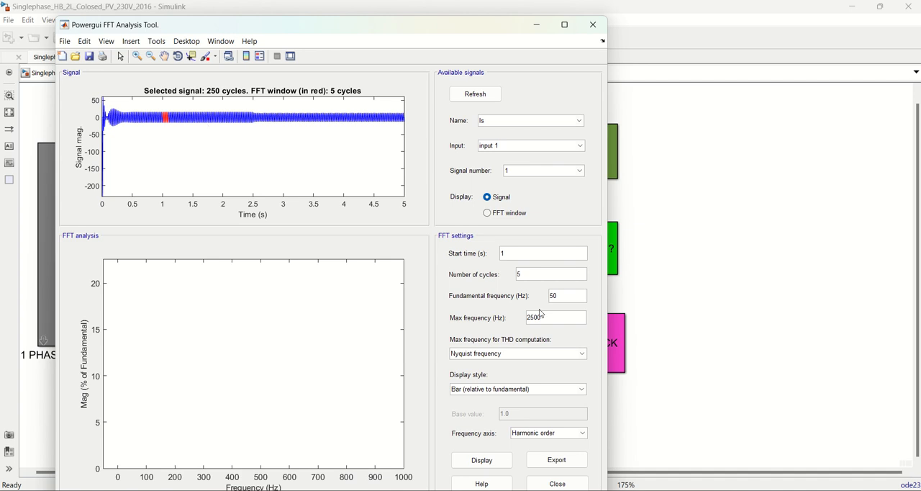
Keep Is as the analysed signal, set the maximum frequency to 10000 Hz, and display its FFT spectrum
{"action": "left_click", "coordinate": [516, 122]}
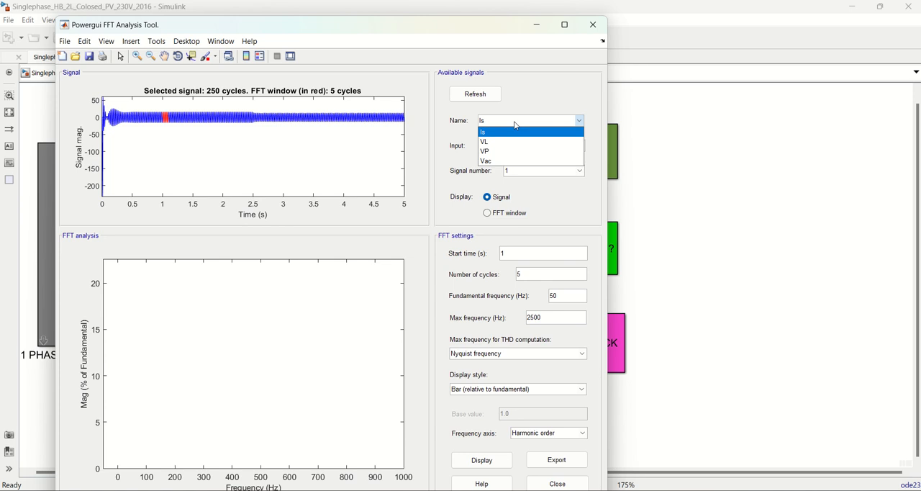
{"action": "left_click", "coordinate": [515, 125]}
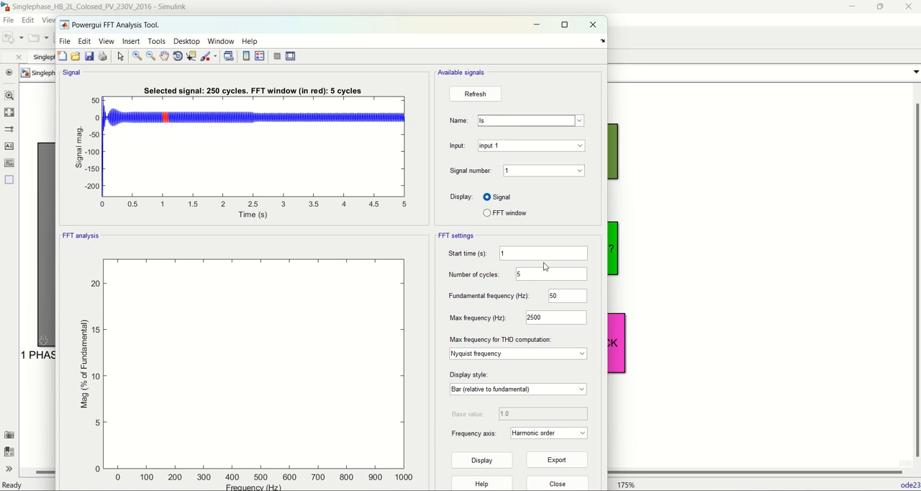
{"action": "left_click_drag", "start_coordinate": [430, 27], "coordinate": [429, 16]}
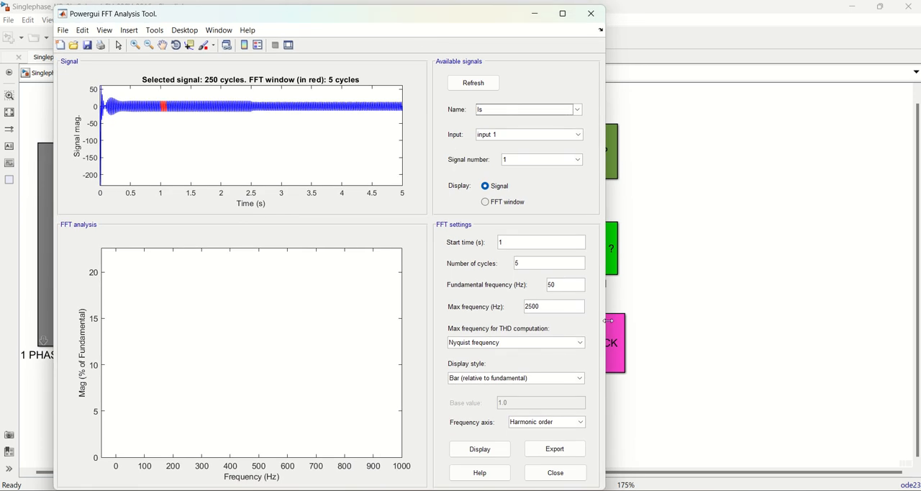
{"action": "left_click_drag", "start_coordinate": [546, 314], "coordinate": [504, 298]}
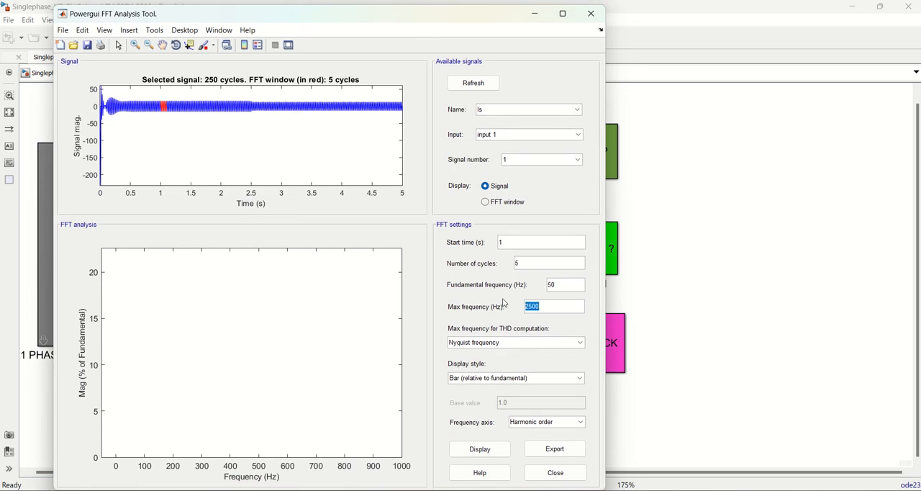
{"action": "type", "text": "10000"}
{"action": "left_click", "coordinate": [489, 451]}
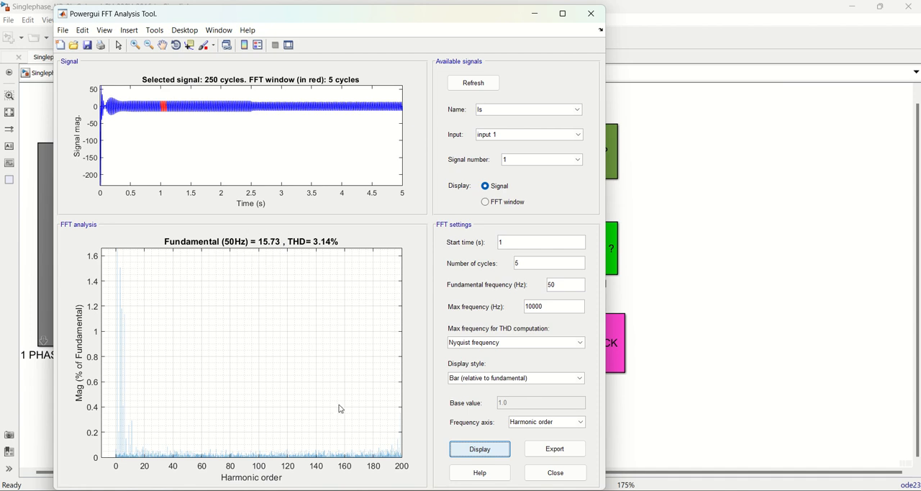
Switch to Calculator and compute the output power as 230 × 15.73 ÷ 1.414
{"action": "key", "text": "alt+Tab"}
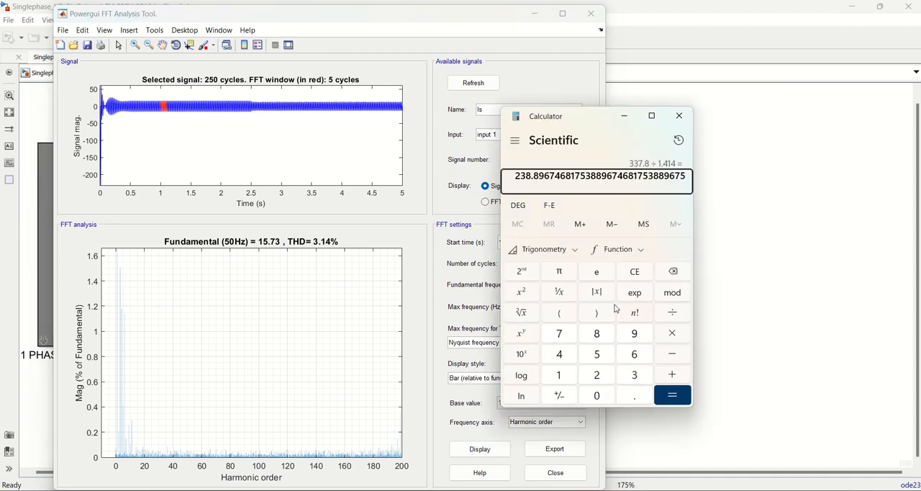
{"action": "left_click", "coordinate": [631, 276]}
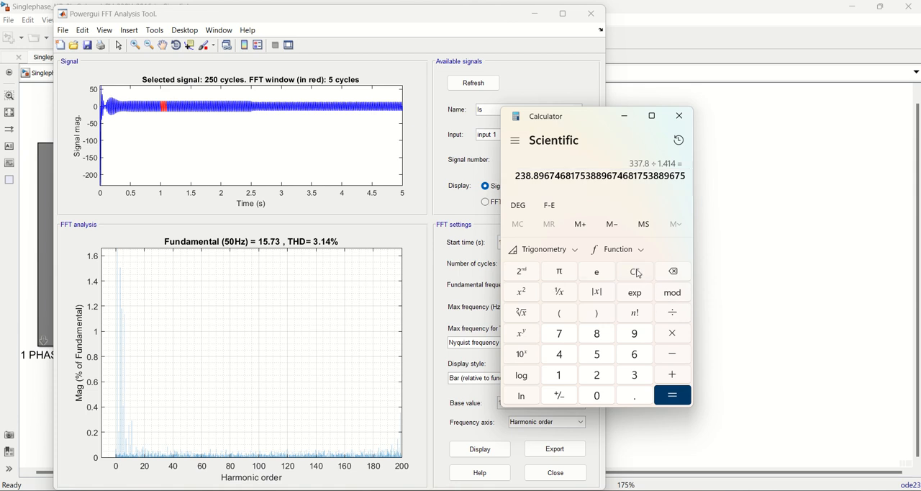
{"action": "type", "text": "230 × "}
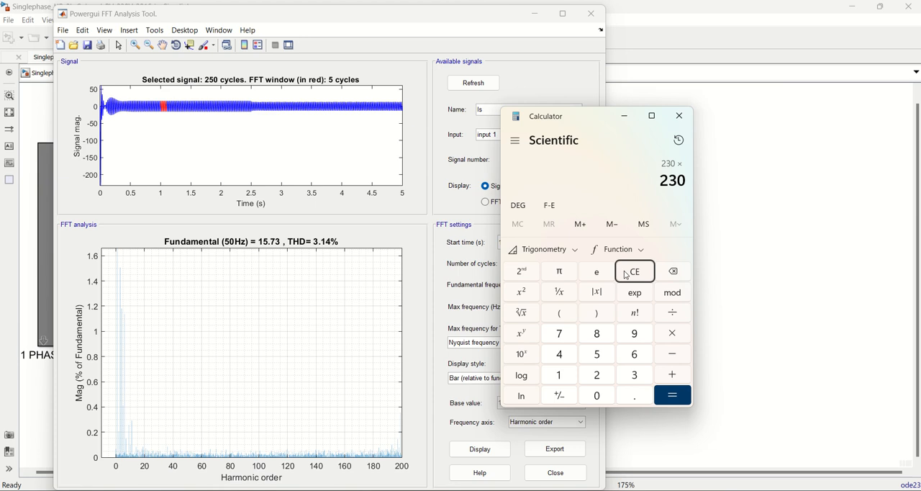
{"action": "type", "text": "15.73 ÷"}
{"action": "type", "text": "1.414"}
{"action": "key", "text": "Return"}
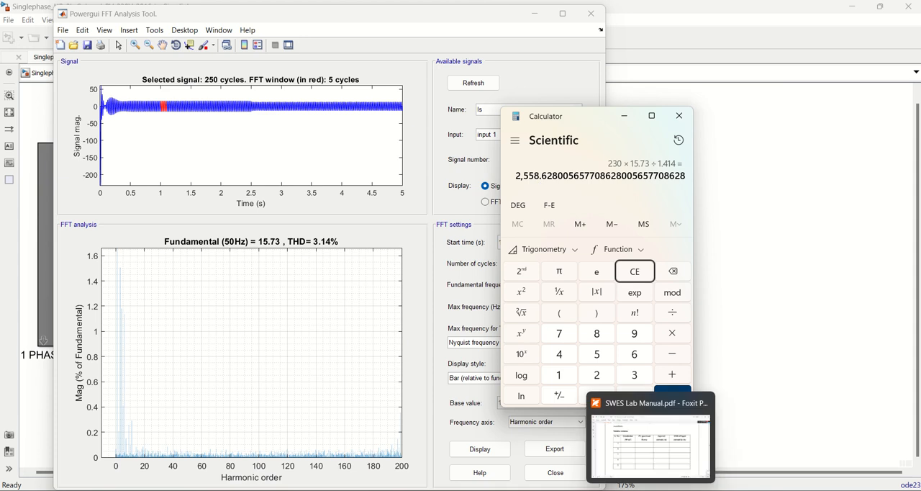
Switch to the SWES Lab Manual document in Word and fill row 1 with irradiation 1000 and temperature 25
{"action": "mouse_move", "coordinate": [598, 490]}
{"action": "left_click", "coordinate": [649, 453]}
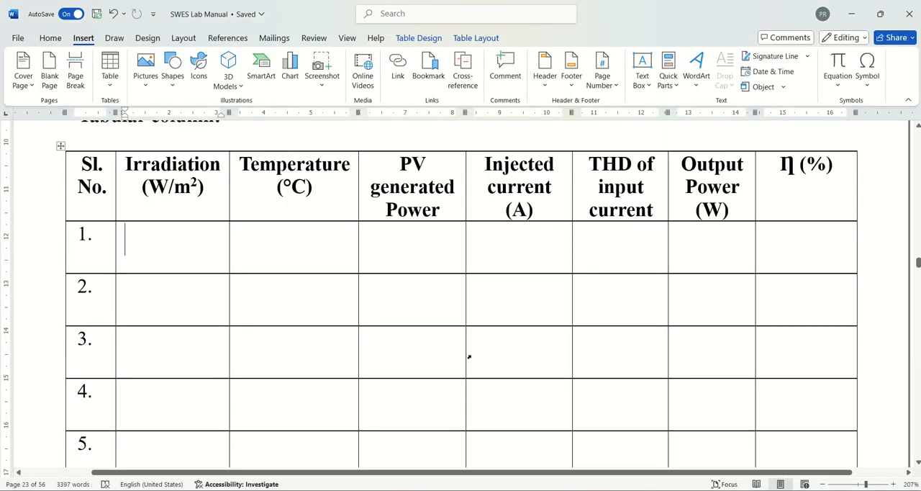
{"action": "left_click", "coordinate": [191, 260]}
{"action": "type", "text": "1000"}
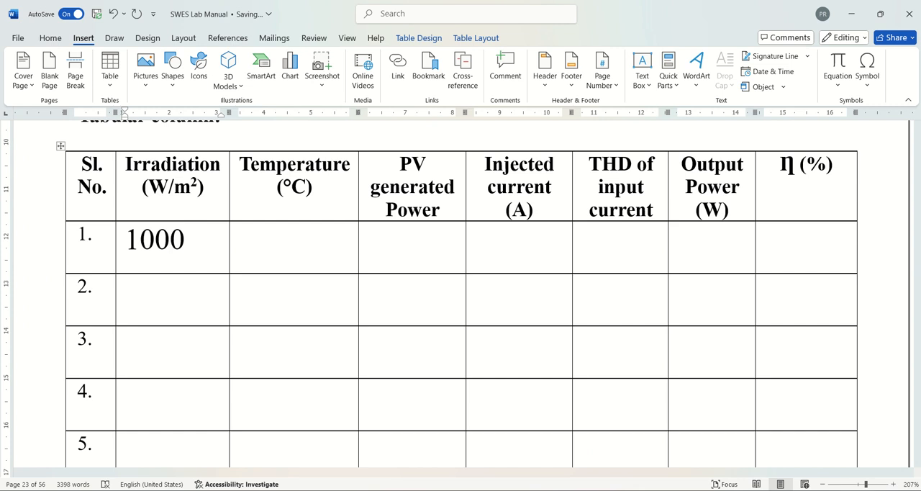
{"action": "left_click", "coordinate": [278, 241]}
{"action": "type", "text": "25"}
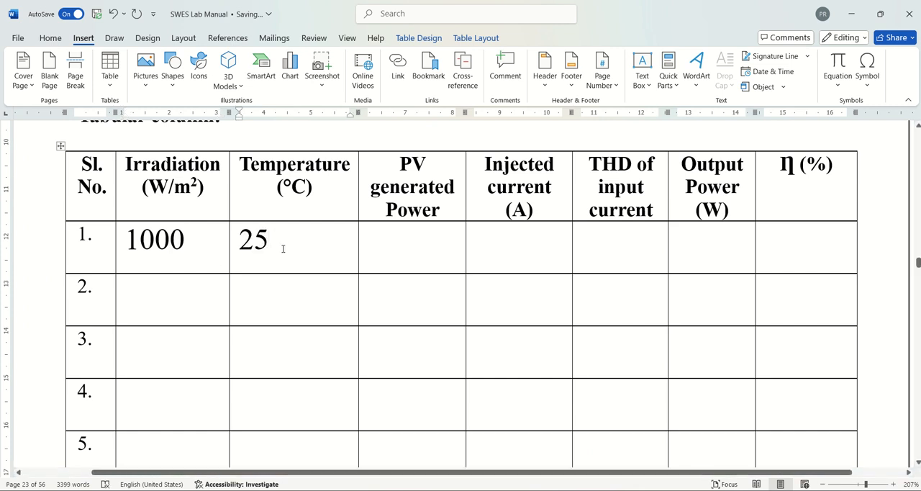
Switch to the Simulink model and open the PV-Boost subsystem inside the 5 LEVEL modular CHBC block
{"action": "left_click", "coordinate": [416, 242]}
{"action": "mouse_move", "coordinate": [651, 490]}
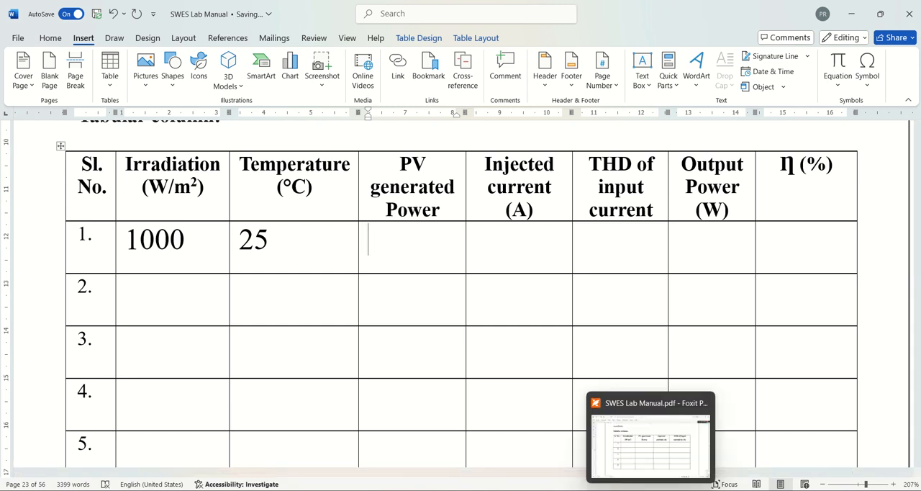
{"action": "mouse_move", "coordinate": [598, 490]}
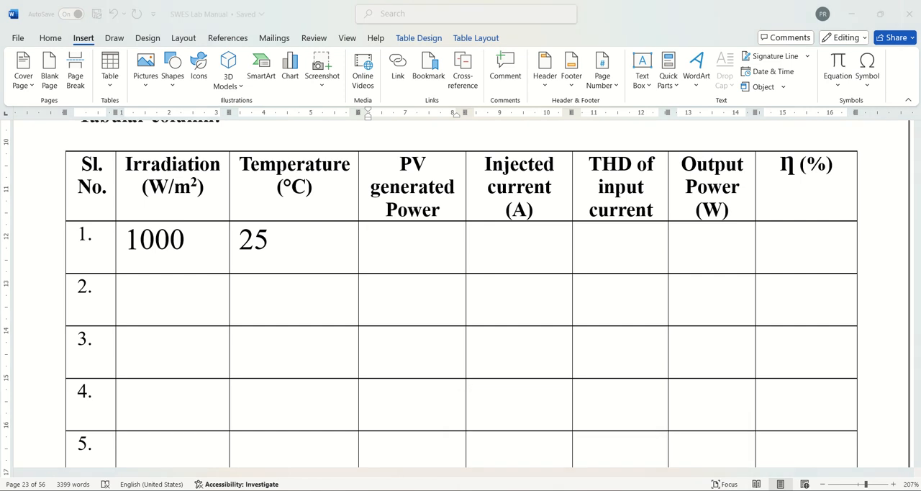
{"action": "left_click", "coordinate": [664, 436]}
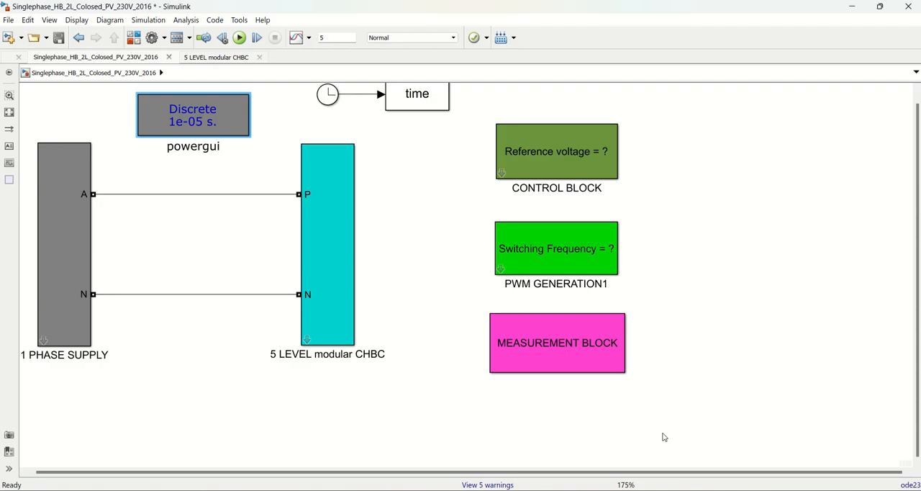
{"action": "double_click", "coordinate": [308, 343]}
{"action": "key", "text": "space"}
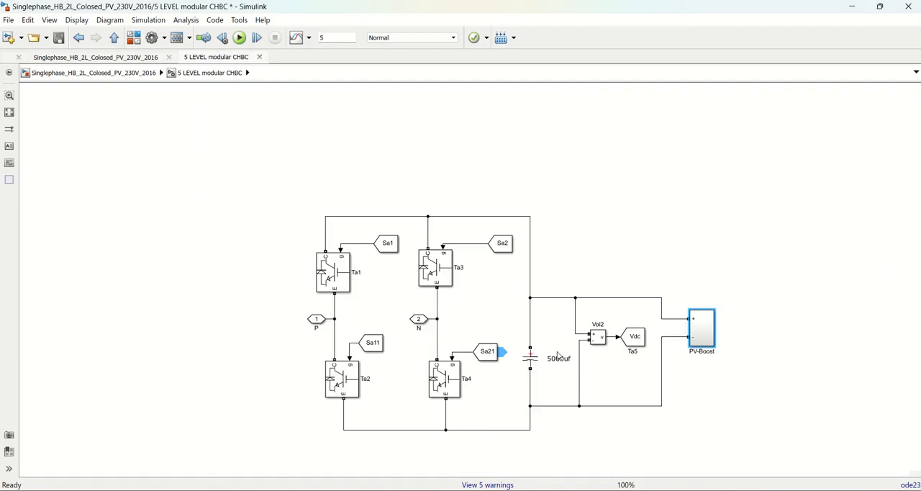
{"action": "double_click", "coordinate": [705, 328]}
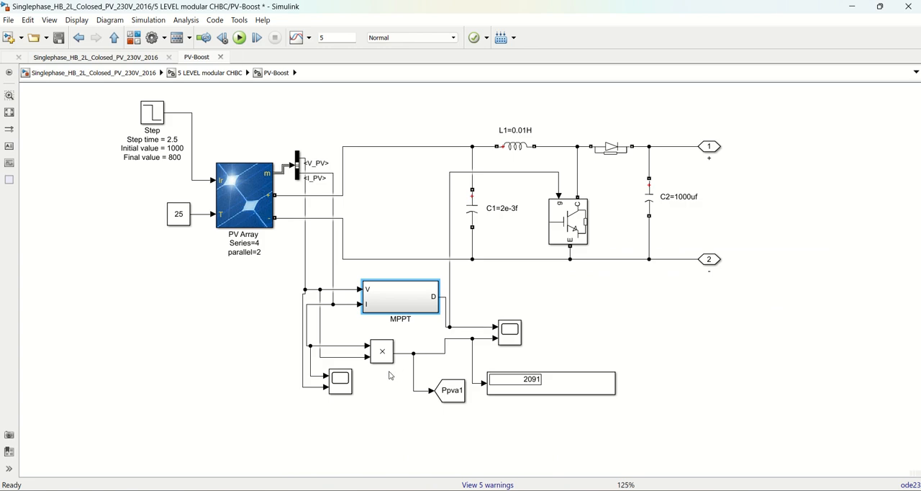
Open the scope plotting the PV power and magnify its vertical axis around the power level before 2.5 s
{"action": "double_click", "coordinate": [510, 332]}
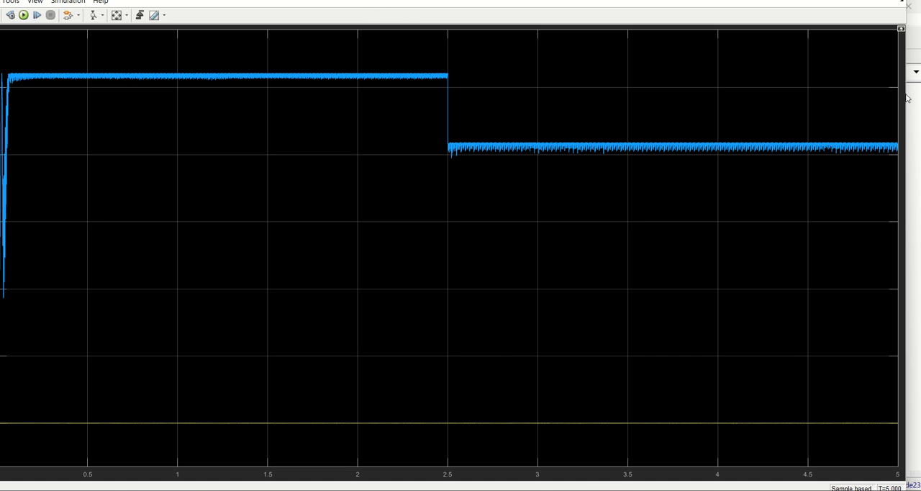
{"action": "left_click_drag", "start_coordinate": [908, 93], "coordinate": [900, 93]}
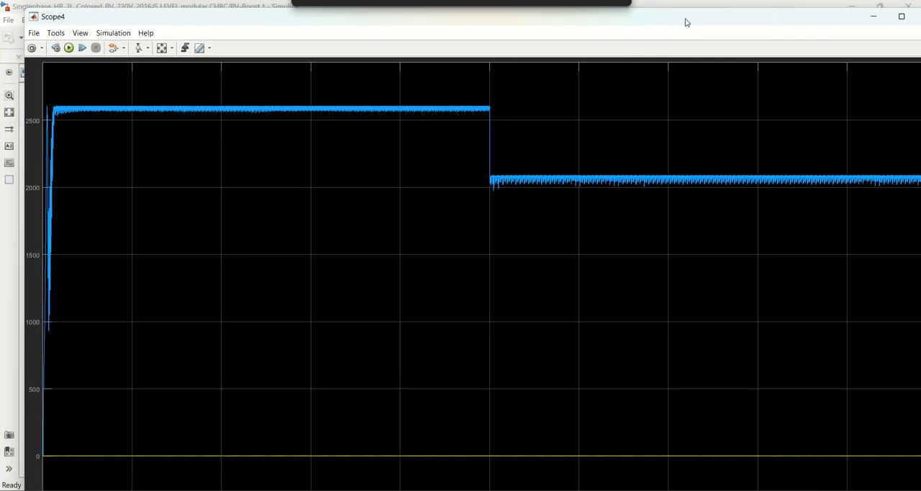
{"action": "left_click", "coordinate": [138, 48]}
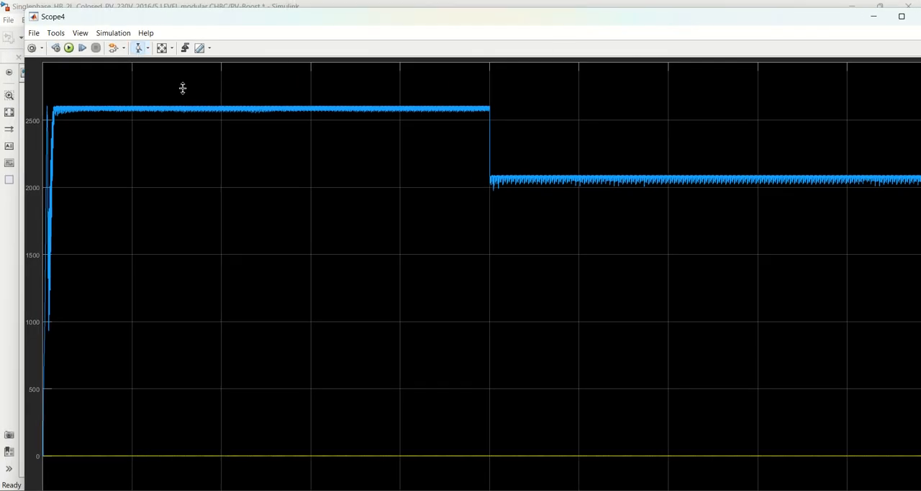
{"action": "left_click_drag", "start_coordinate": [194, 97], "coordinate": [194, 128]}
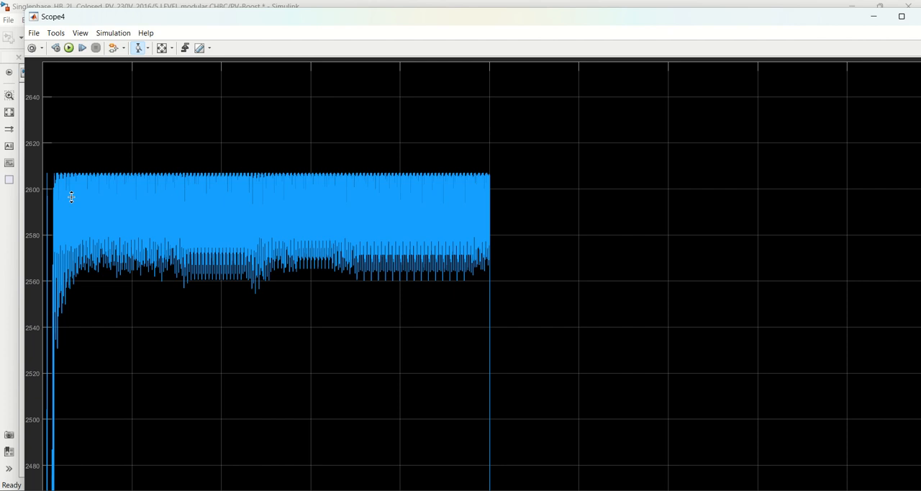
{"action": "left_click", "coordinate": [872, 18]}
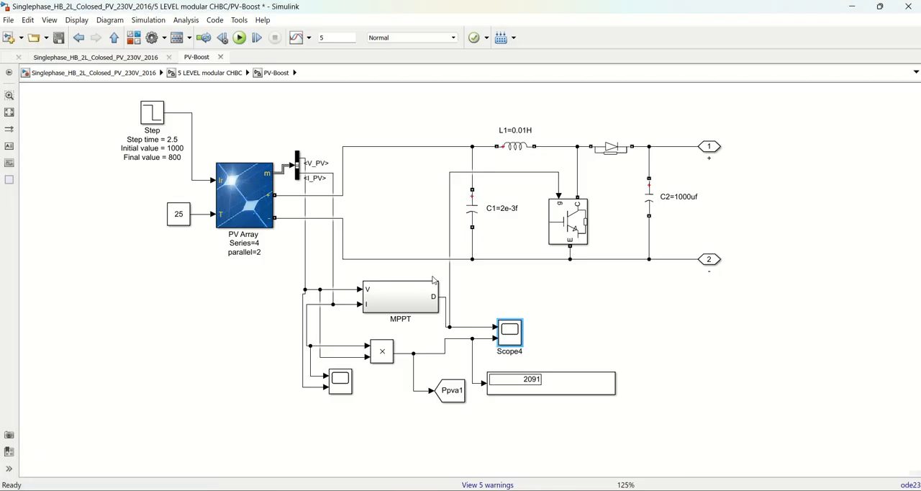
Return to the lab manual in Word and enter 2600 as the PV generated power in row 1
{"action": "left_click", "coordinate": [853, 6]}
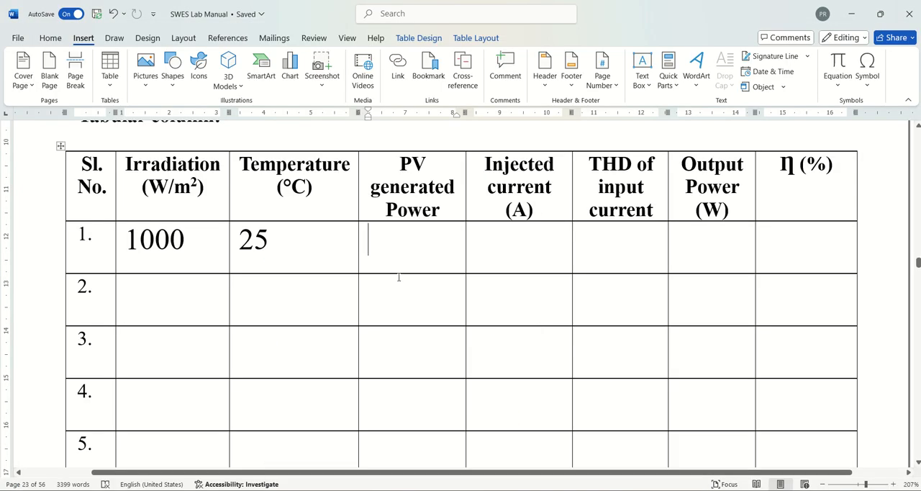
{"action": "type", "text": "2600"}
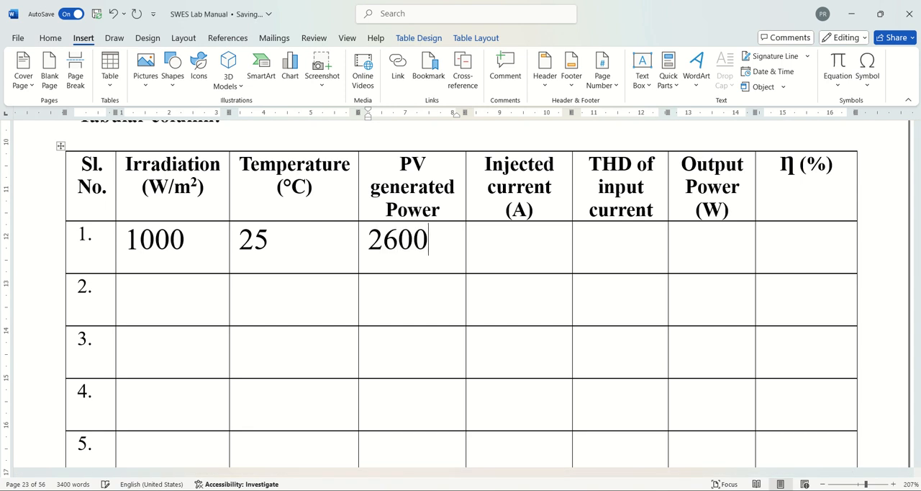
Switch to the powergui FFT Analysis Tool and read the fundamental current of Is for row 1's injected current
{"action": "left_click", "coordinate": [512, 259]}
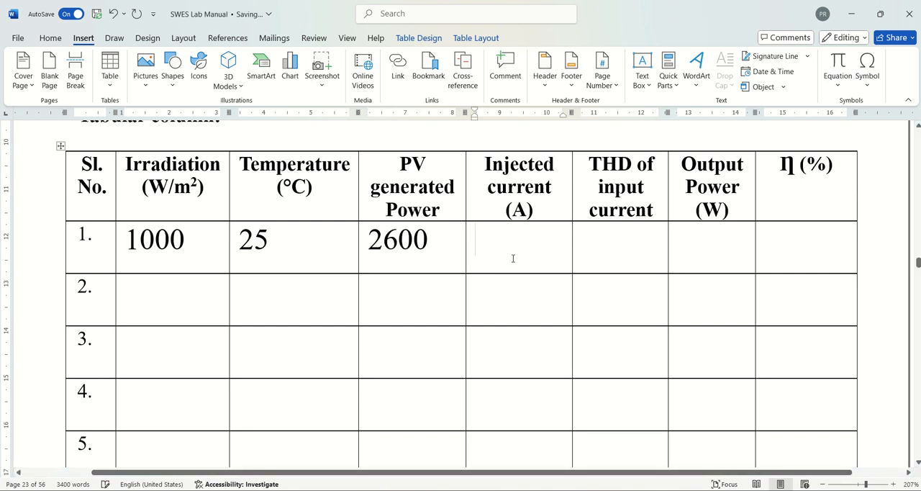
{"action": "mouse_move", "coordinate": [608, 482]}
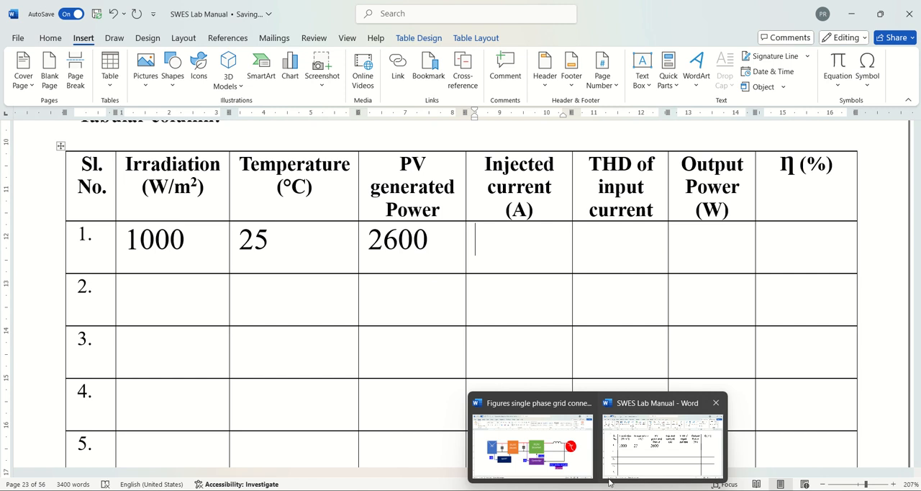
{"action": "mouse_move", "coordinate": [651, 489]}
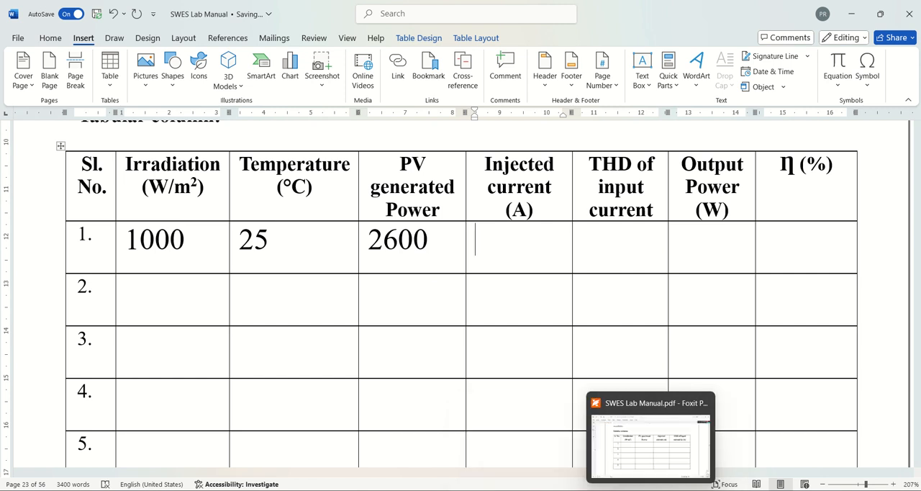
{"action": "mouse_move", "coordinate": [692, 490]}
{"action": "left_click", "coordinate": [724, 440]}
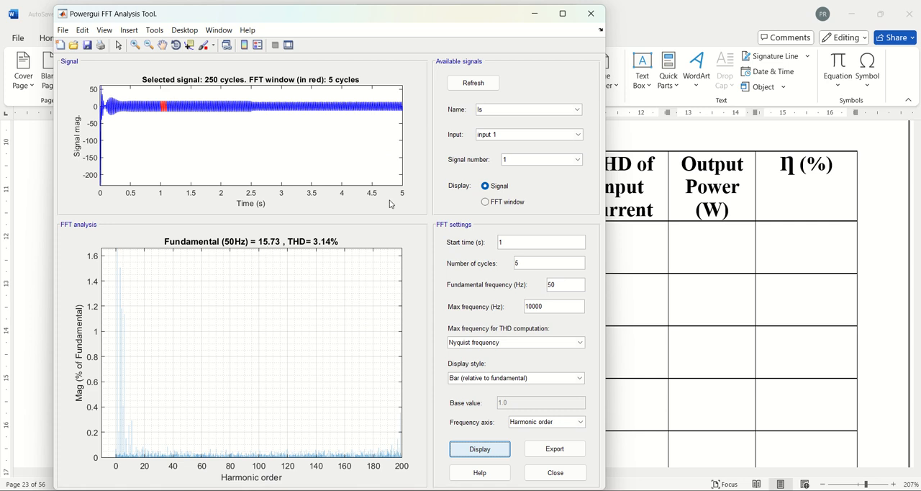
{"action": "left_click", "coordinate": [532, 15]}
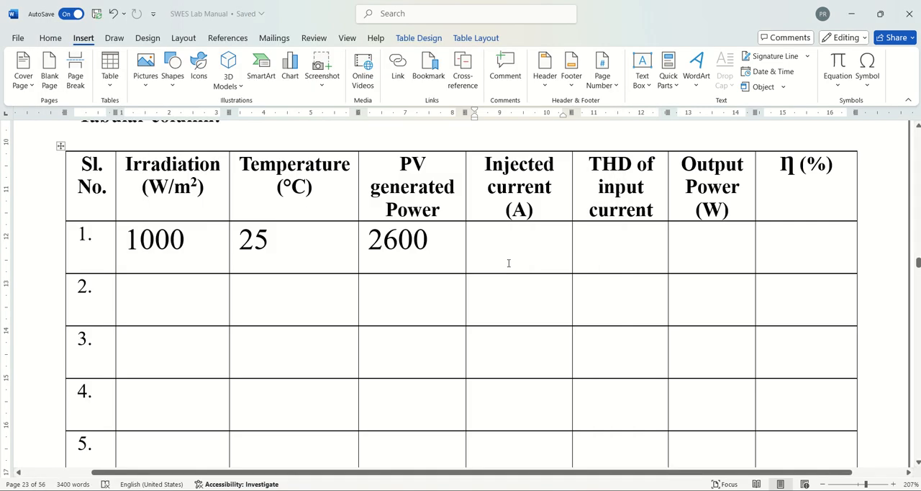
Enter 15.73/1.414 as the injected current in row 1 of the lab manual's table
{"action": "left_click", "coordinate": [508, 263]}
{"action": "type", "text": "15."}
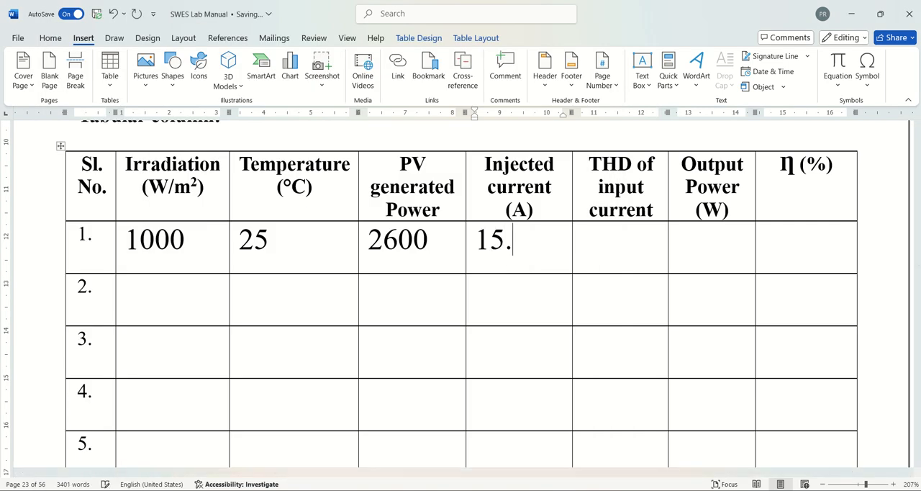
{"action": "type", "text": "73"}
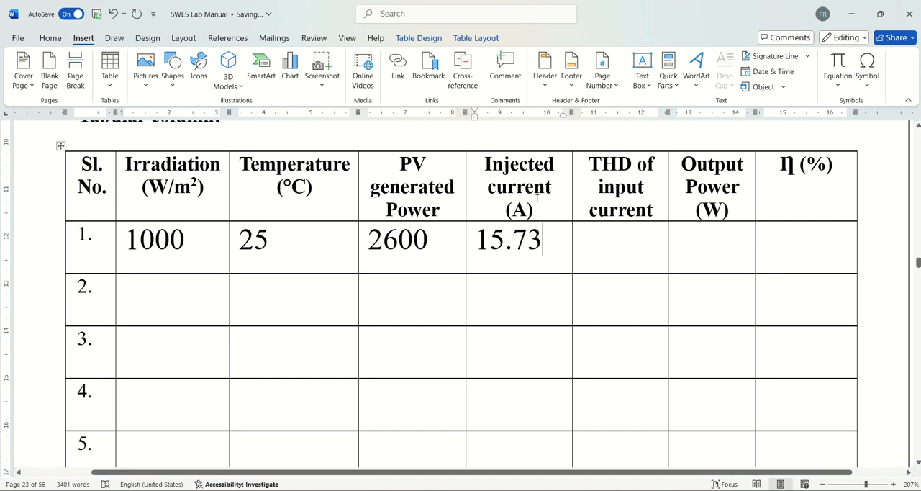
{"action": "left_click", "coordinate": [541, 214]}
{"action": "left_click", "coordinate": [546, 244]}
{"action": "type", "text": "/1.414"}
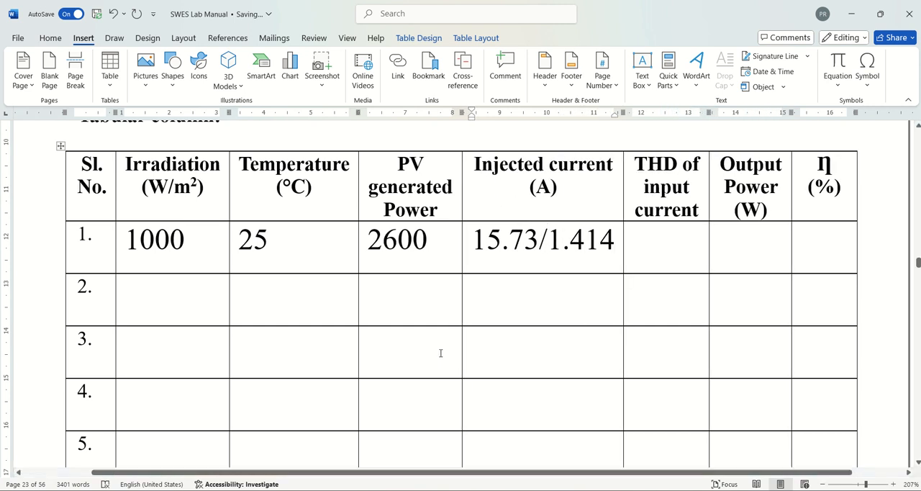
Switch to Calculator and compute the RMS injected current as 15.73 ÷ 1.414
{"action": "mouse_move", "coordinate": [625, 490]}
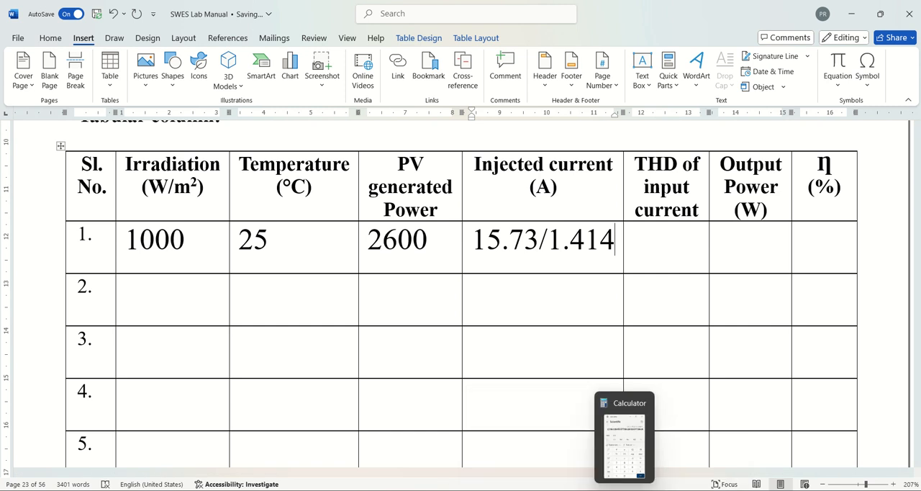
{"action": "left_click", "coordinate": [622, 396]}
{"action": "left_click_drag", "start_coordinate": [570, 121], "coordinate": [653, 110]}
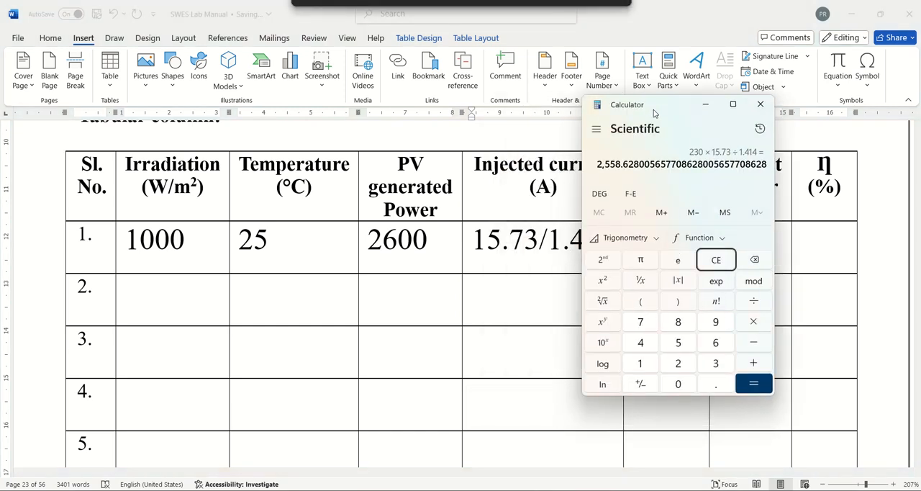
{"action": "type", "text": "15.73"}
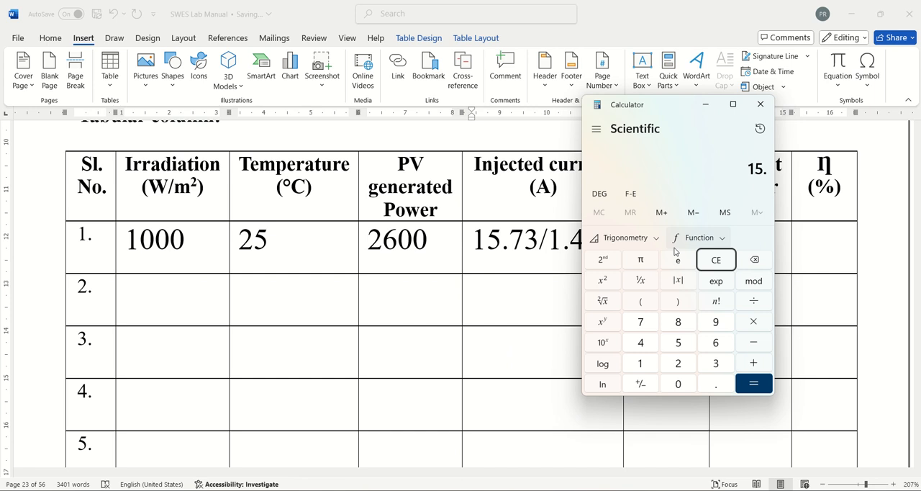
{"action": "key", "text": "slash"}
{"action": "type", "text": "1.14"}
{"action": "key", "text": "BackSpace"}
{"action": "key", "text": "BackSpace"}
{"action": "type", "text": "414"}
{"action": "key", "text": "Return"}
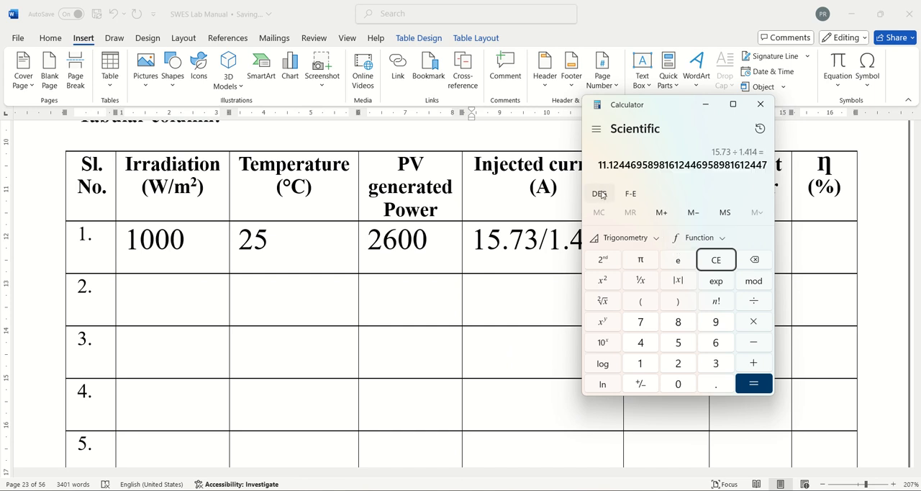
Return to the Word table and replace row 1's injected current expression with 11.12
{"action": "left_click", "coordinate": [705, 105]}
{"action": "left_click_drag", "start_coordinate": [489, 239], "coordinate": [616, 240]}
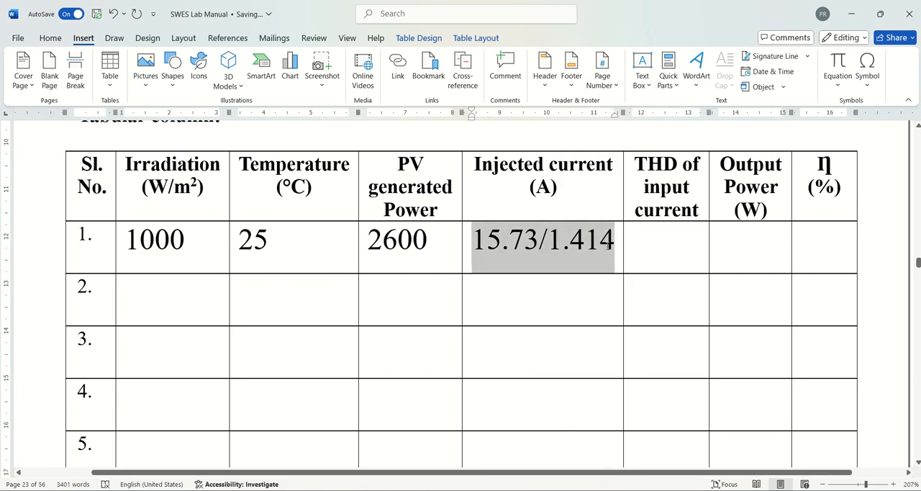
{"action": "type", "text": "11.12"}
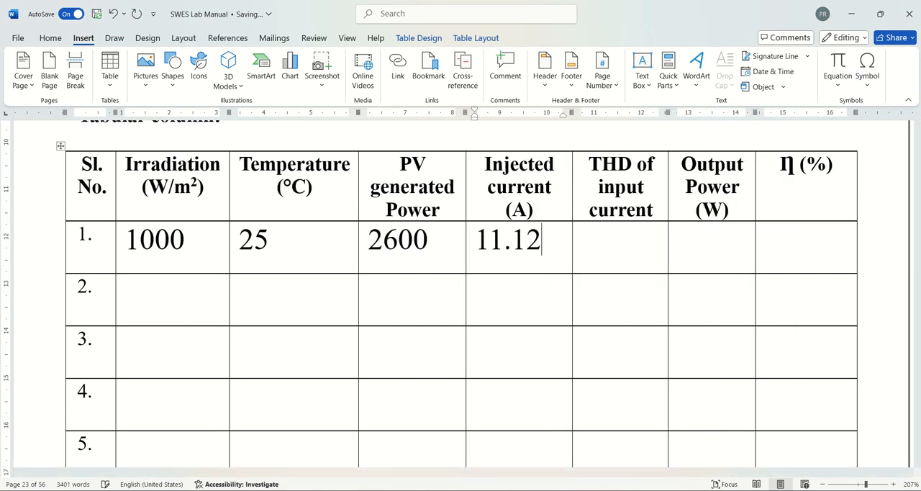
Check the THD in the FFT Analysis Tool and enter 3.14 as row 1's THD of input current
{"action": "left_click", "coordinate": [635, 240]}
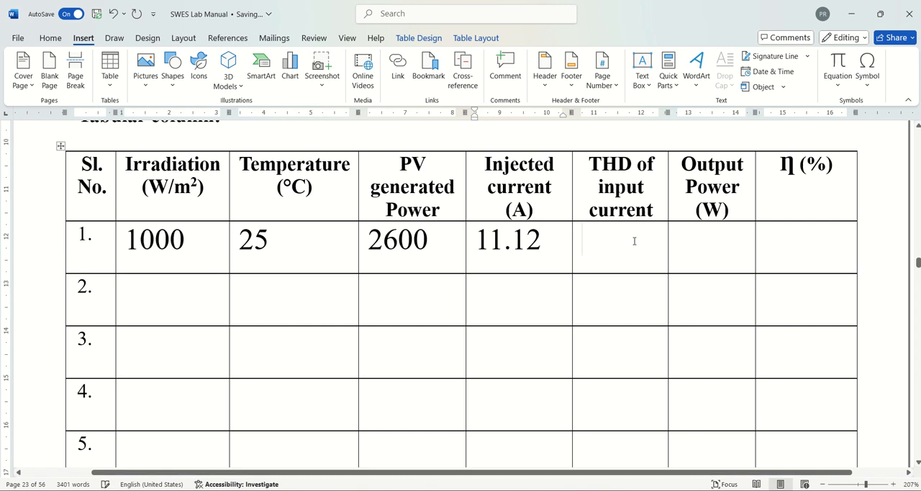
{"action": "mouse_move", "coordinate": [632, 489]}
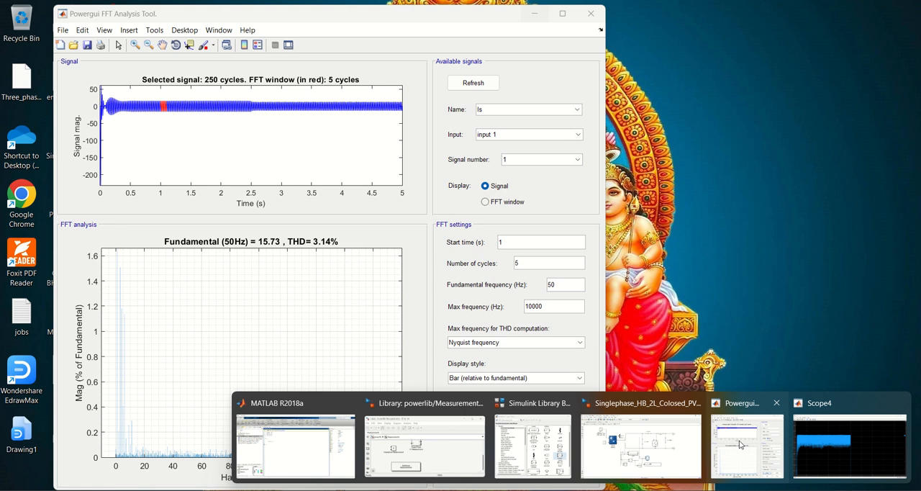
{"action": "type", "text": "3"}
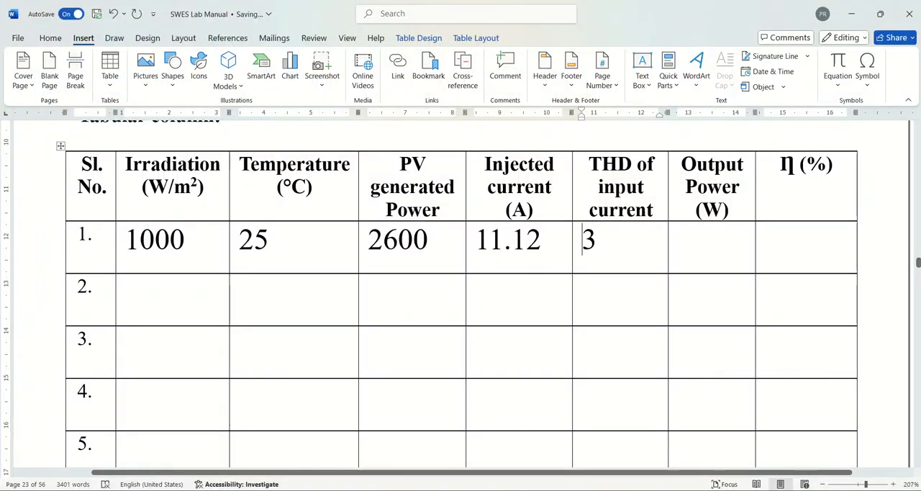
{"action": "type", "text": ".14"}
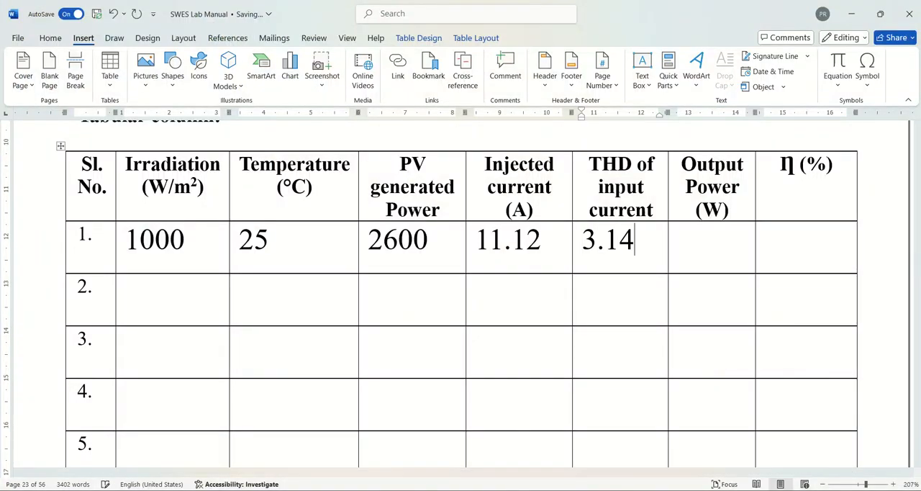
Multiply the current result in Calculator by 230 and enter 2558 as row 1's output power in the Word table
{"action": "left_click", "coordinate": [723, 245]}
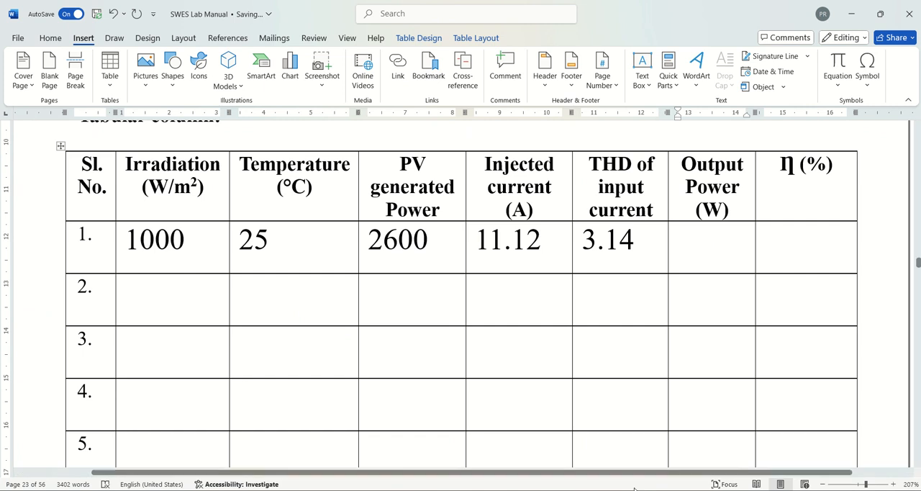
{"action": "key", "text": "alt+Tab"}
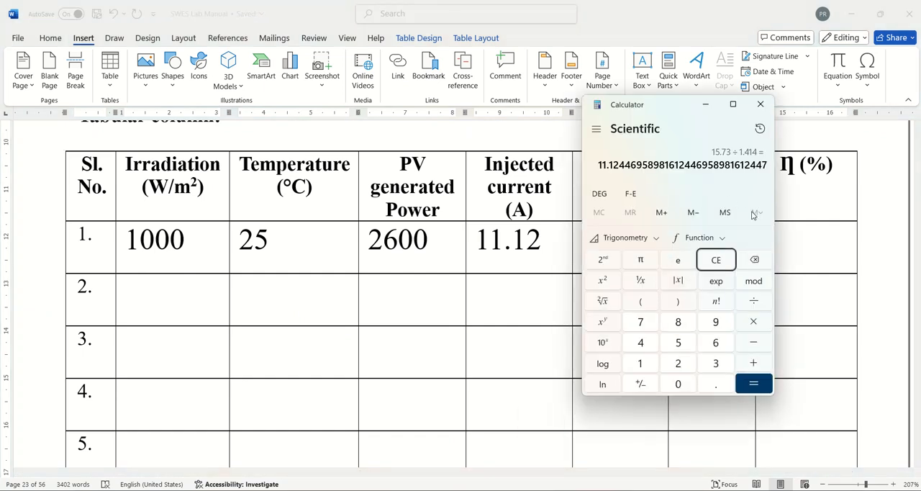
{"action": "type", "text": "*230"}
{"action": "key", "text": "Return"}
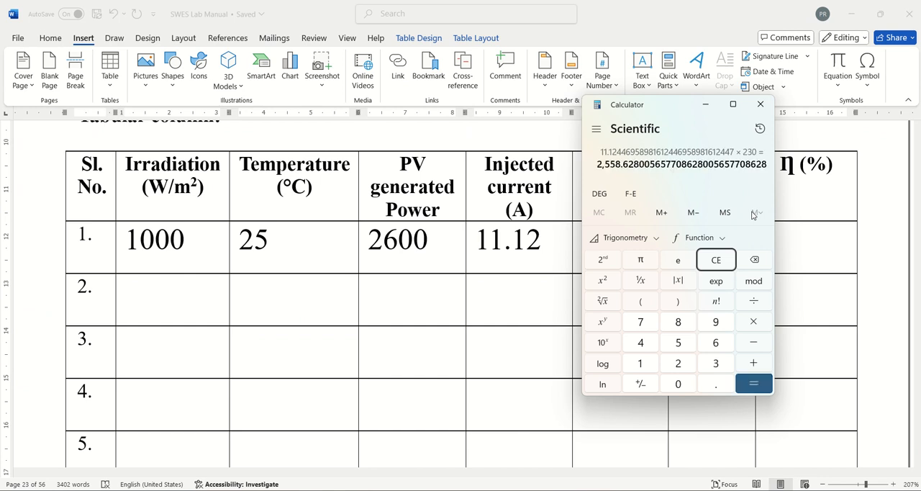
{"action": "left_click", "coordinate": [706, 105]}
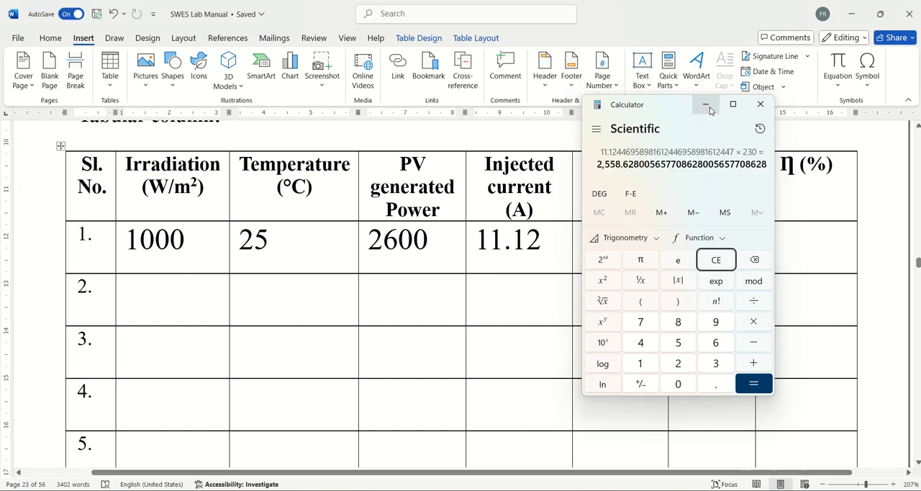
{"action": "type", "text": "2558"}
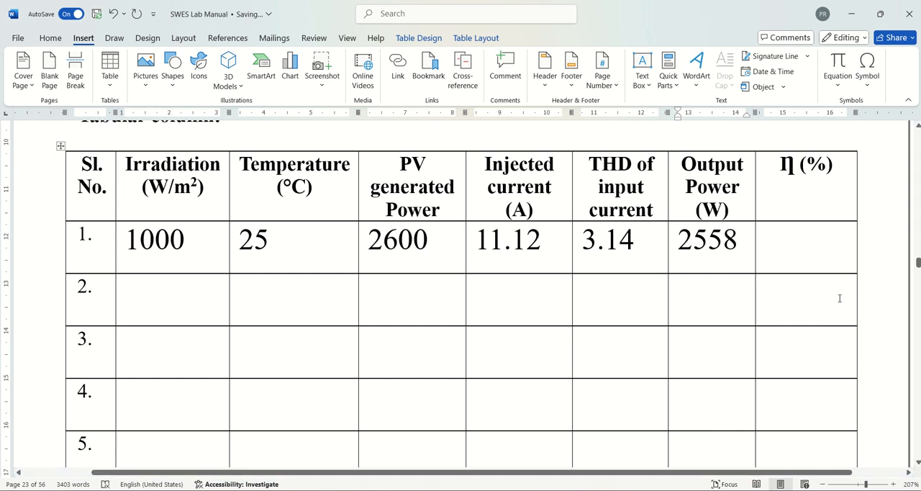
Switch to Calculator and divide the output power result by 2600 to compute the efficiency
{"action": "left_click", "coordinate": [795, 253]}
{"action": "left_click", "coordinate": [524, 490]}
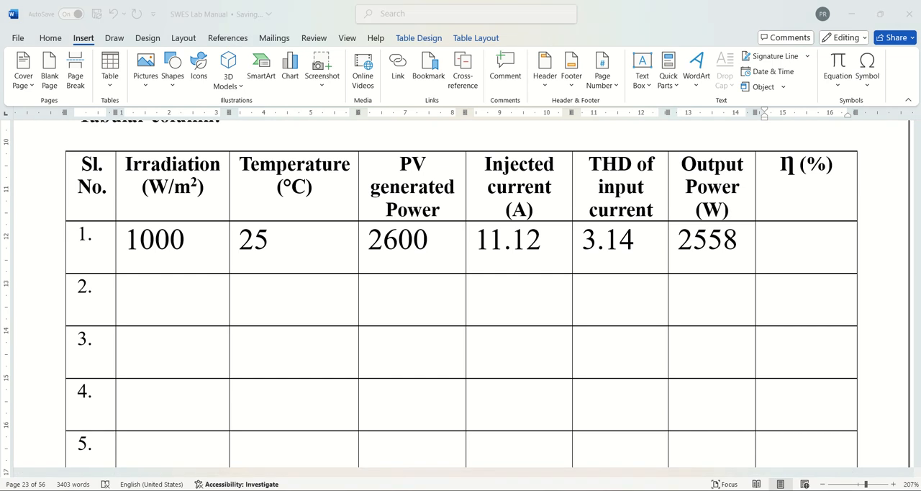
{"action": "left_click_drag", "start_coordinate": [673, 109], "coordinate": [553, 140]}
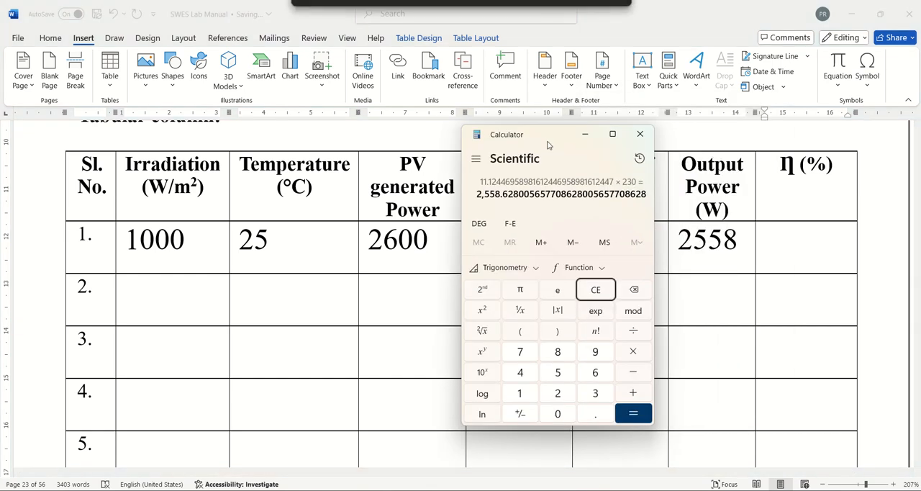
{"action": "key", "text": "slash"}
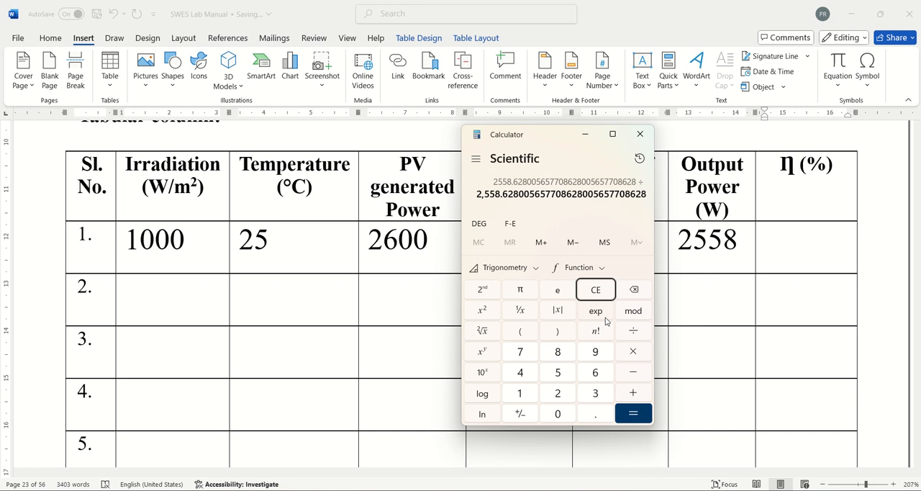
{"action": "type", "text": "2600"}
{"action": "key", "text": "Return"}
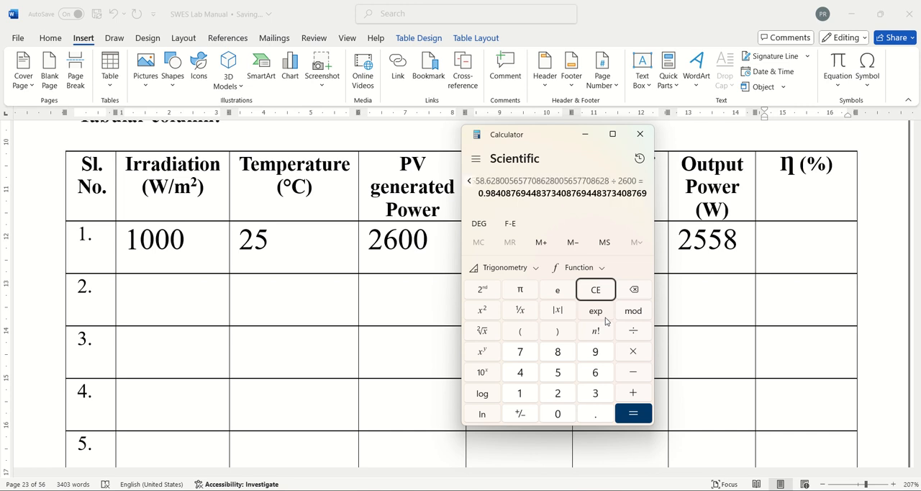
Return to the Word table and enter 98.4 as row 1's efficiency η (%)
{"action": "left_click", "coordinate": [586, 134]}
{"action": "left_click", "coordinate": [797, 260]}
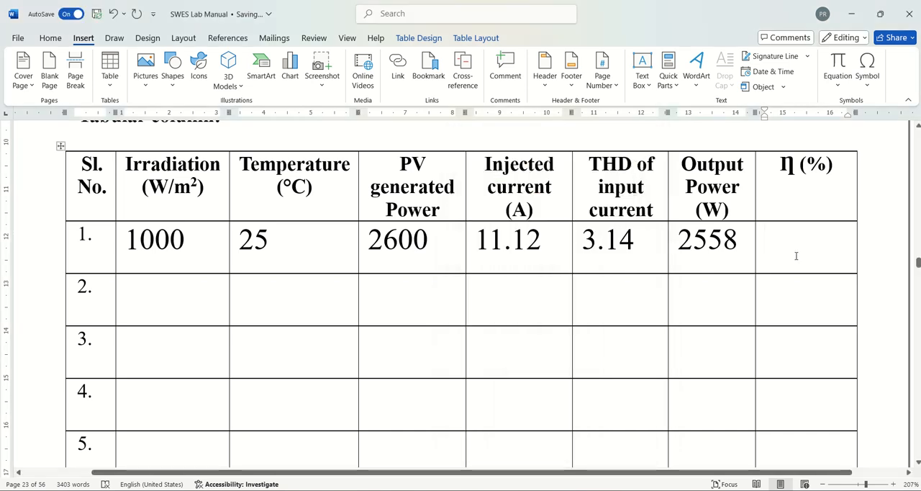
{"action": "type", "text": "98.4"}
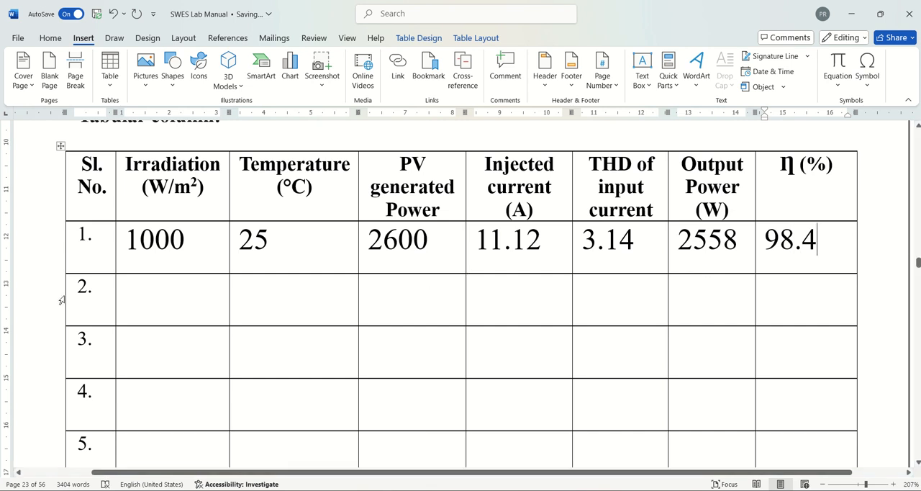
Center the row 1 values from Irradiation through η (%) in the Word table
{"action": "left_click_drag", "start_coordinate": [128, 247], "coordinate": [780, 250]}
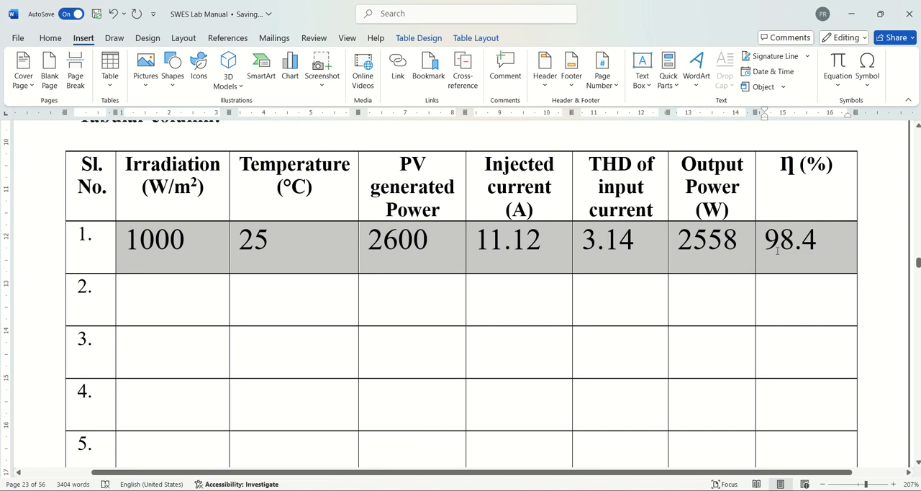
{"action": "left_click", "coordinate": [65, 40]}
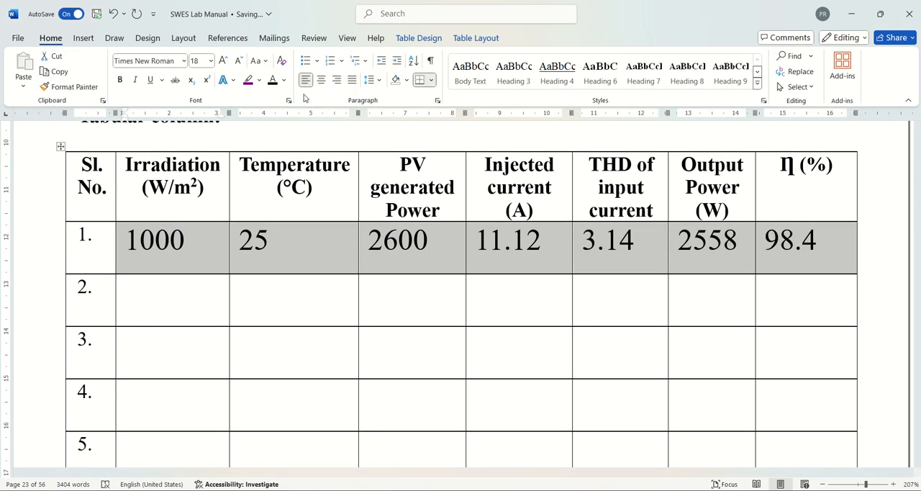
{"action": "left_click", "coordinate": [321, 79]}
{"action": "left_click", "coordinate": [357, 302]}
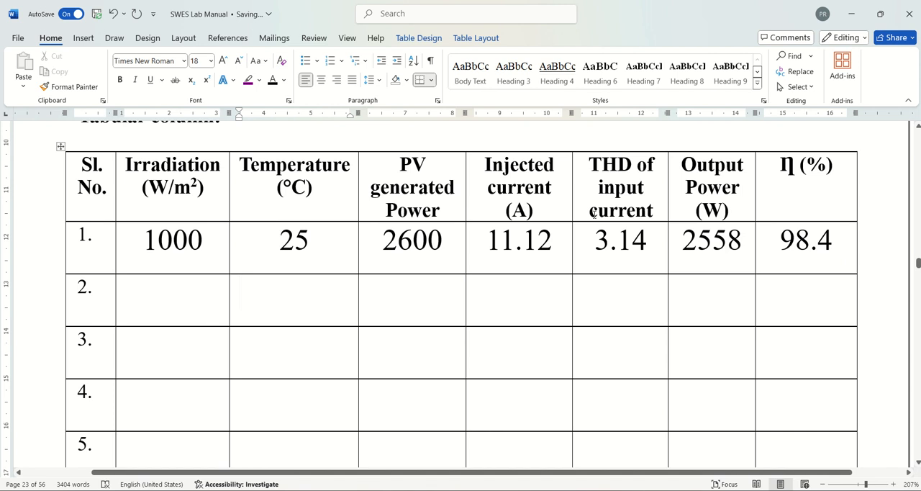
Switch to the Simulink model, return from the PV-Boost subsystem to the top level and save the model
{"action": "left_click", "coordinate": [851, 20]}
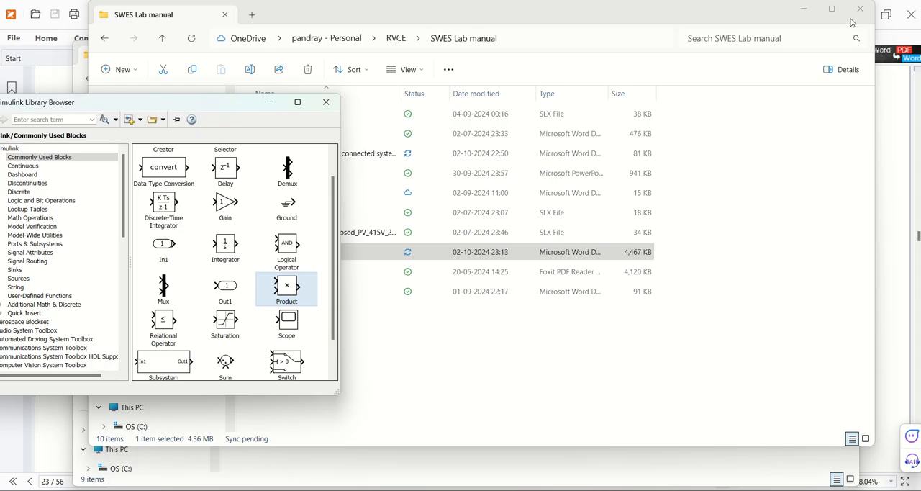
{"action": "left_click", "coordinate": [269, 103]}
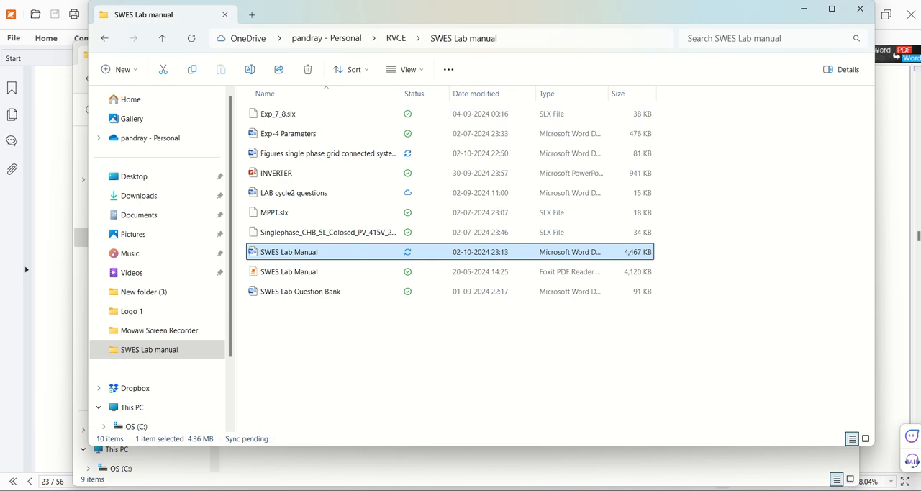
{"action": "left_click", "coordinate": [620, 463]}
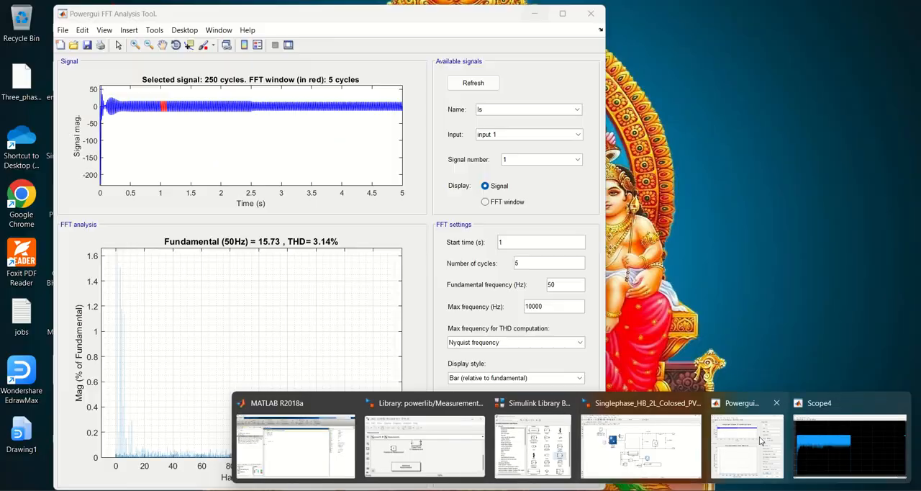
{"action": "left_click", "coordinate": [763, 439]}
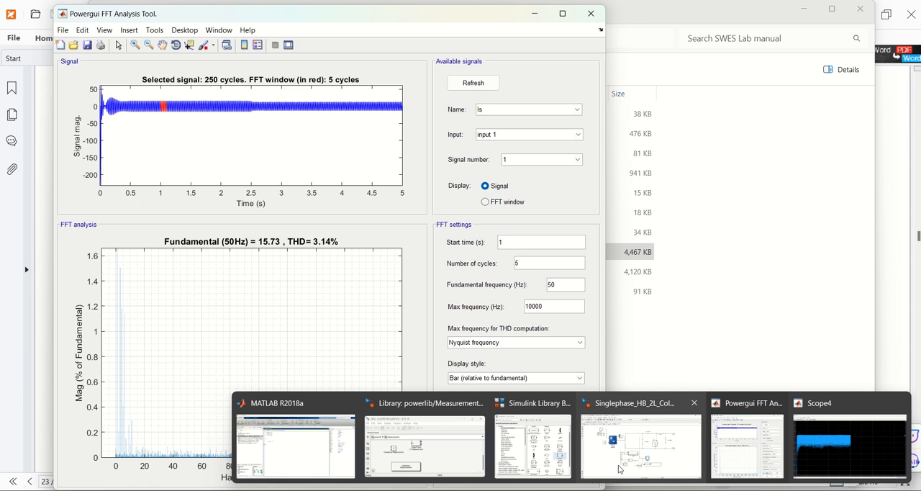
{"action": "left_click", "coordinate": [641, 443]}
{"action": "left_click", "coordinate": [114, 38]}
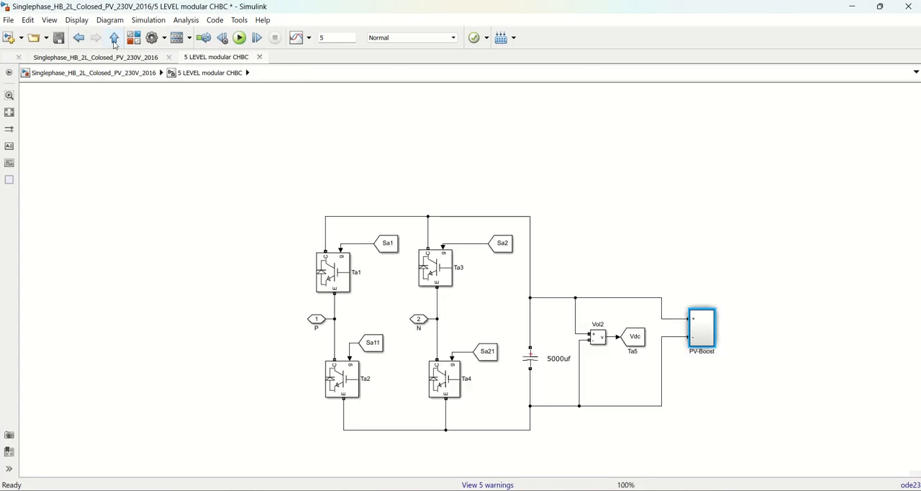
{"action": "left_click", "coordinate": [115, 40]}
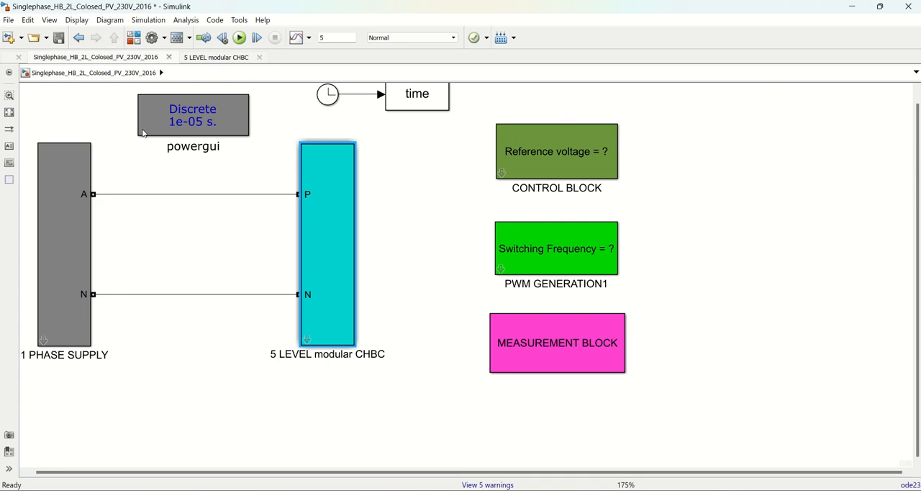
{"action": "left_click_drag", "start_coordinate": [918, 193], "coordinate": [917, 150]}
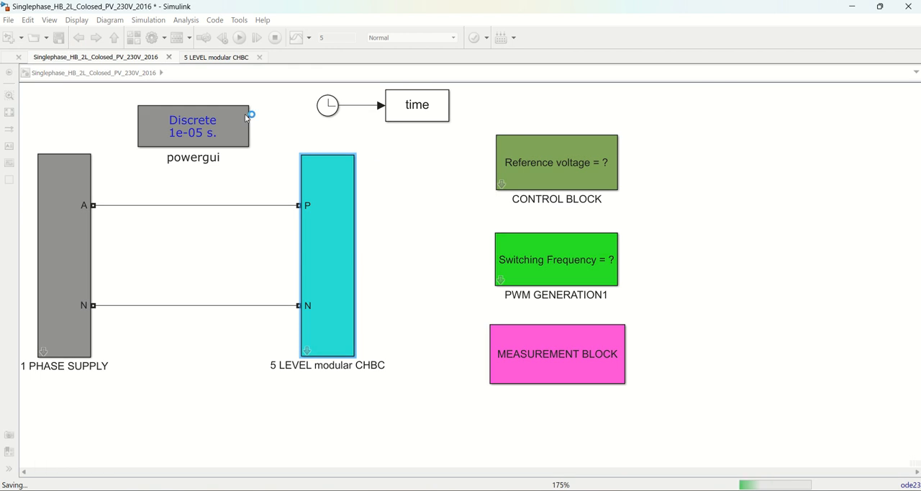
{"action": "left_click", "coordinate": [414, 190]}
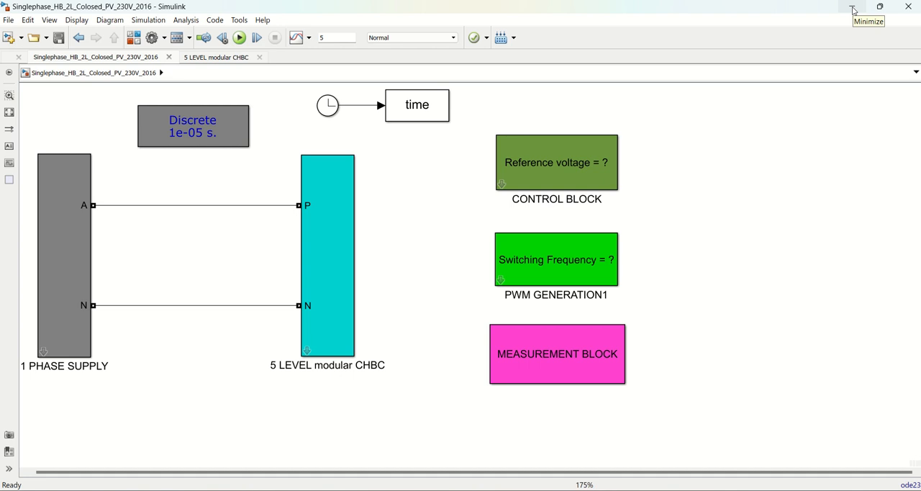
{"action": "left_click", "coordinate": [588, 189]}
{"action": "left_click", "coordinate": [539, 284]}
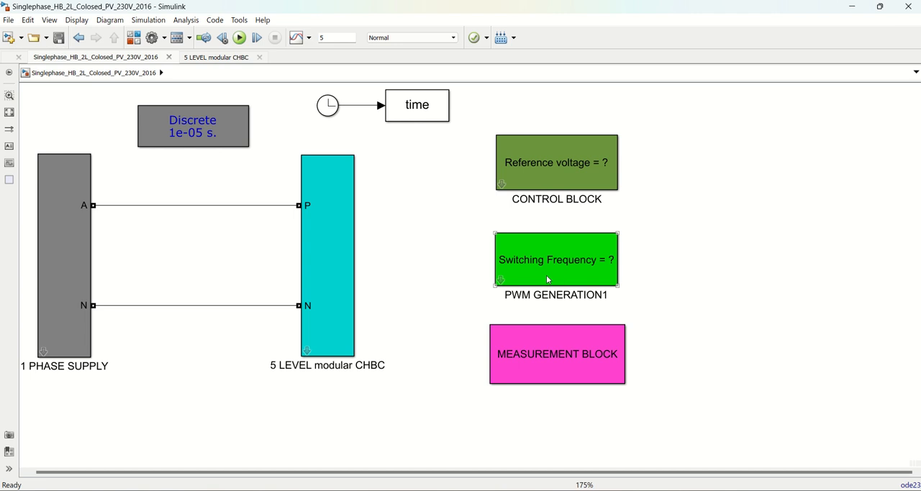
{"action": "left_click", "coordinate": [501, 282]}
{"action": "left_click", "coordinate": [501, 281]}
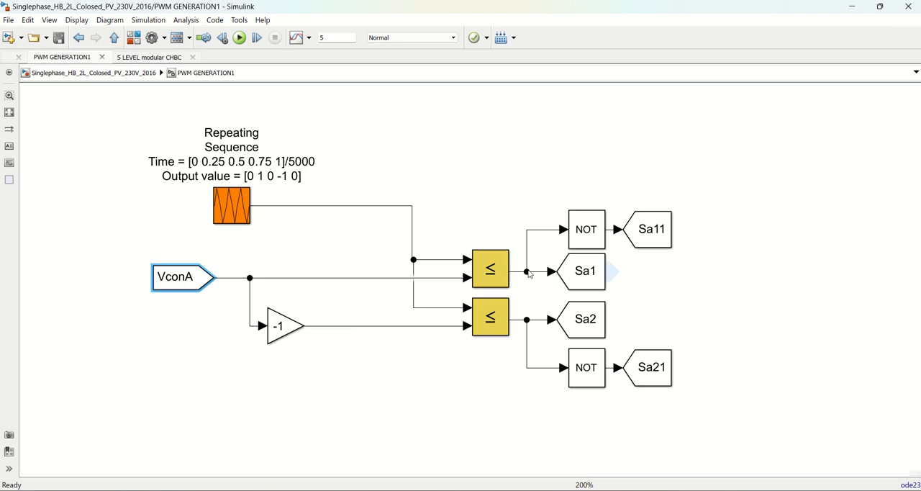
{"action": "left_click", "coordinate": [486, 274]}
{"action": "double_click", "coordinate": [486, 274]}
{"action": "left_click", "coordinate": [638, 273]}
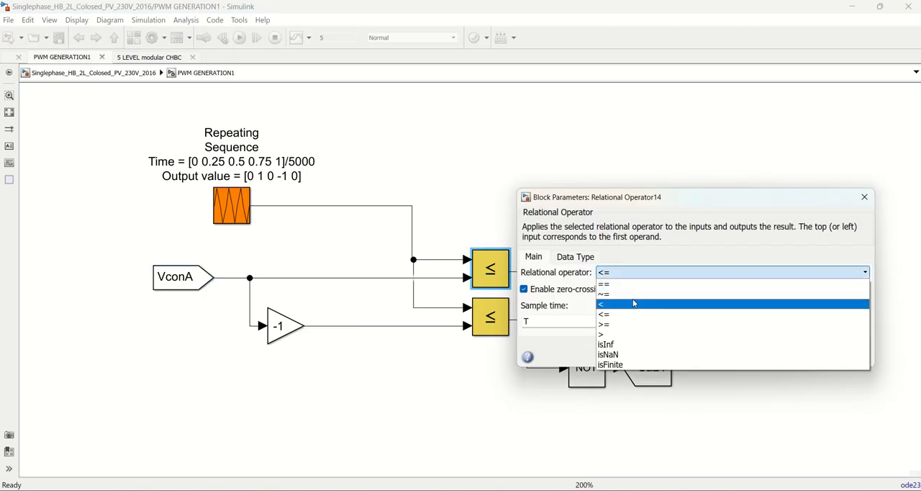
{"action": "left_click", "coordinate": [867, 202]}
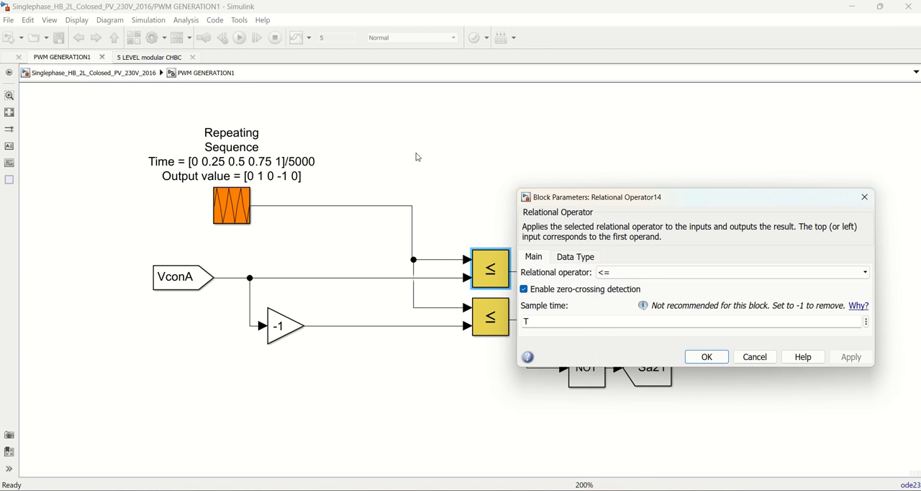
{"action": "left_click", "coordinate": [755, 357]}
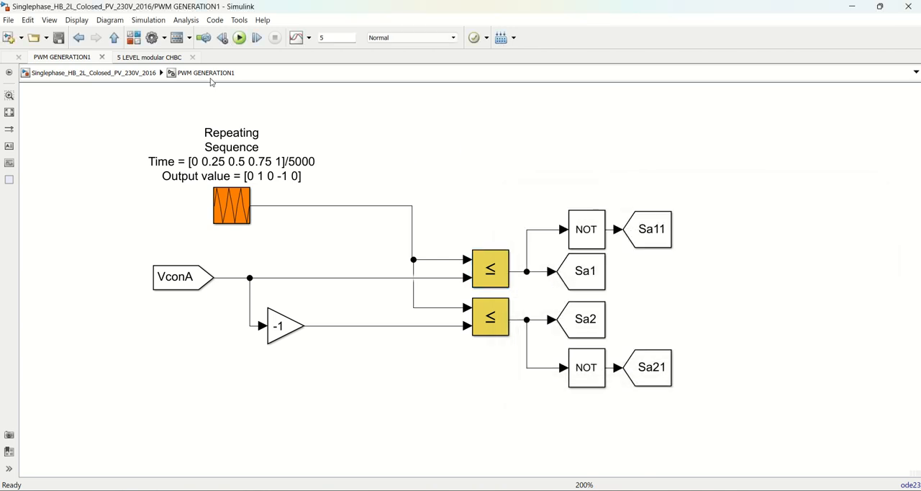
{"action": "left_click", "coordinate": [114, 37]}
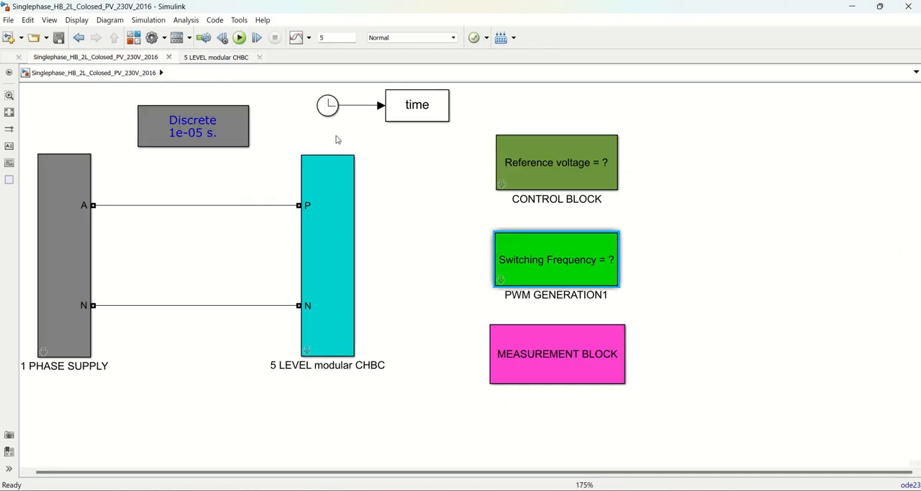
In the measurement block, examine the Vdc scope, zooming vertically into the ripple around 400 V, and close the scope
{"action": "double_click", "coordinate": [521, 350]}
{"action": "double_click", "coordinate": [731, 282]}
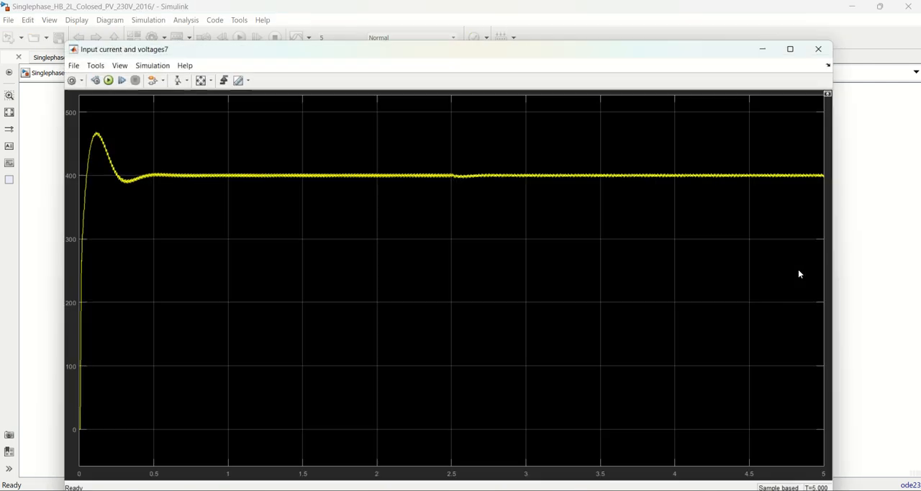
{"action": "left_click", "coordinate": [176, 79]}
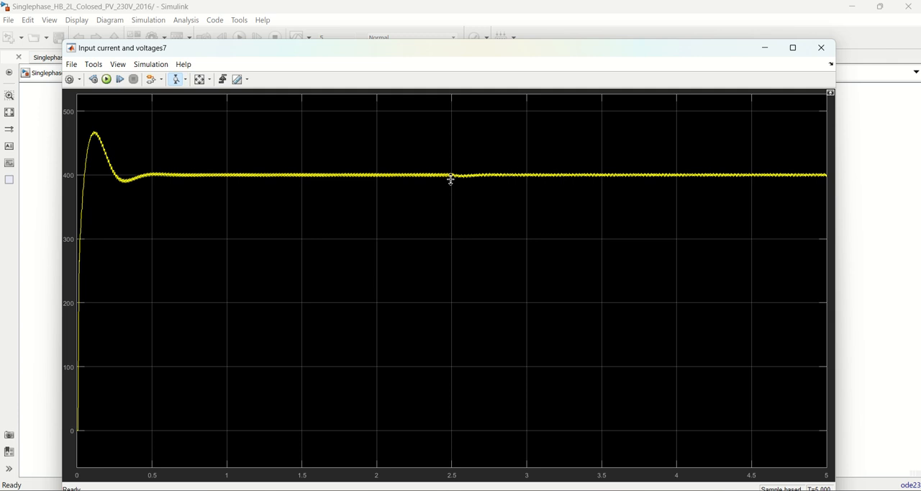
{"action": "left_click_drag", "start_coordinate": [463, 167], "coordinate": [463, 197]}
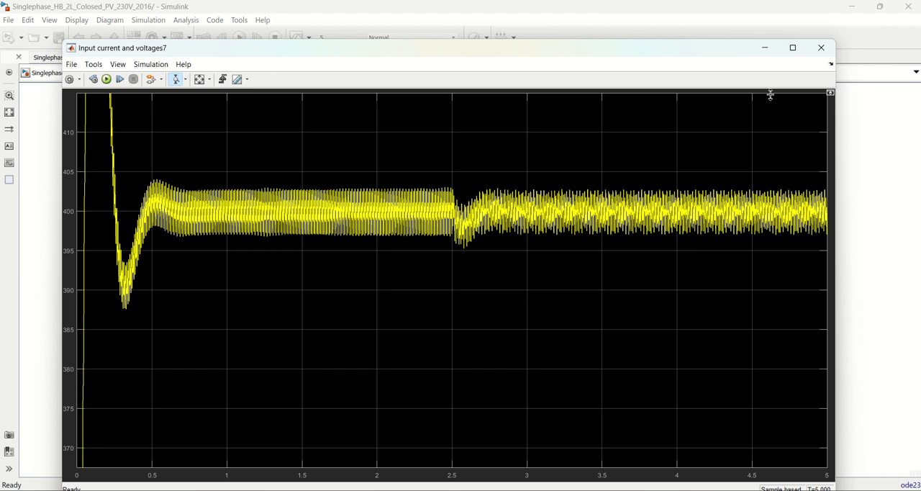
{"action": "left_click", "coordinate": [200, 82]}
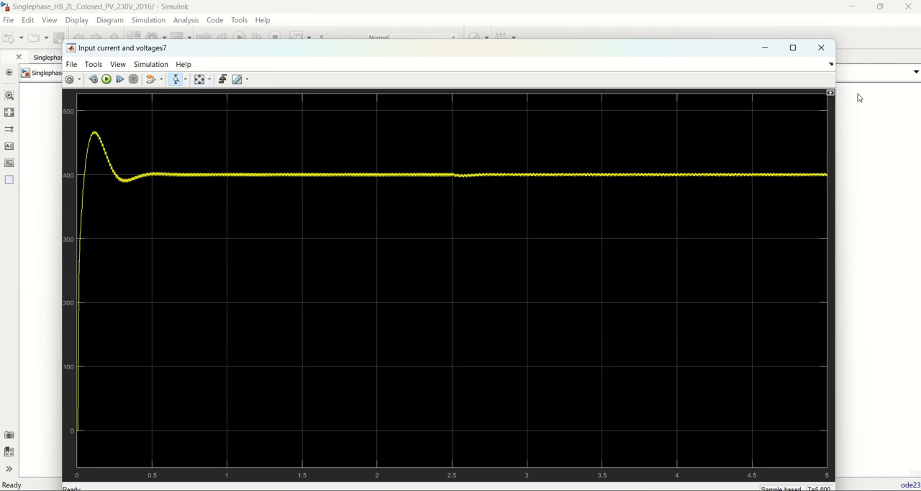
{"action": "left_click", "coordinate": [821, 47]}
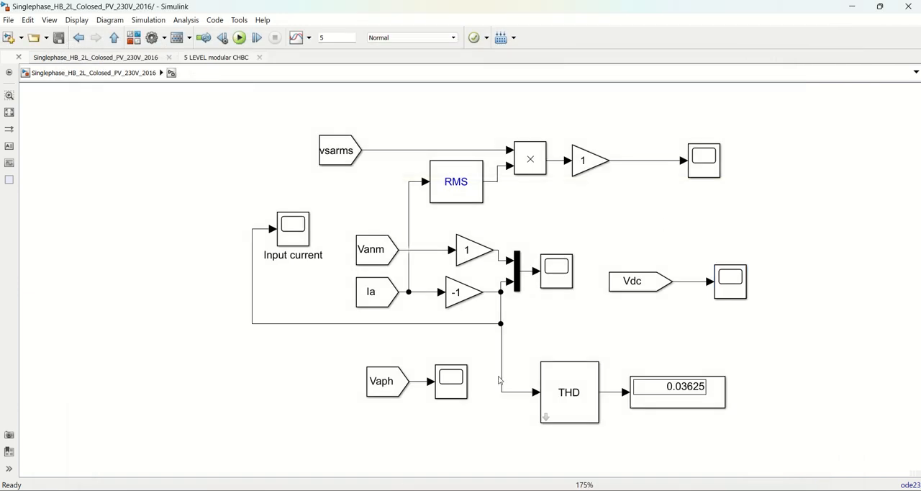
Examine the Vaph scope's switching waveform zoomed in time to about 1.63–1.77 s, and close the scope
{"action": "double_click", "coordinate": [452, 382]}
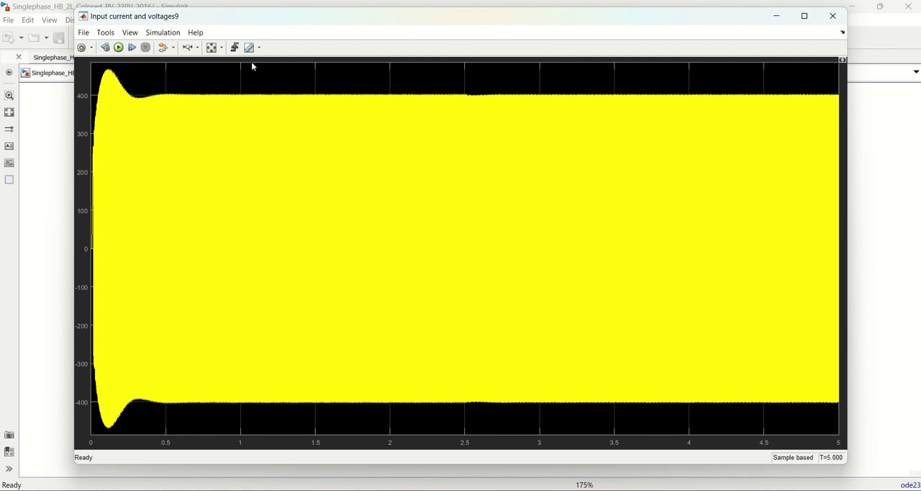
{"action": "left_click_drag", "start_coordinate": [324, 200], "coordinate": [405, 201]}
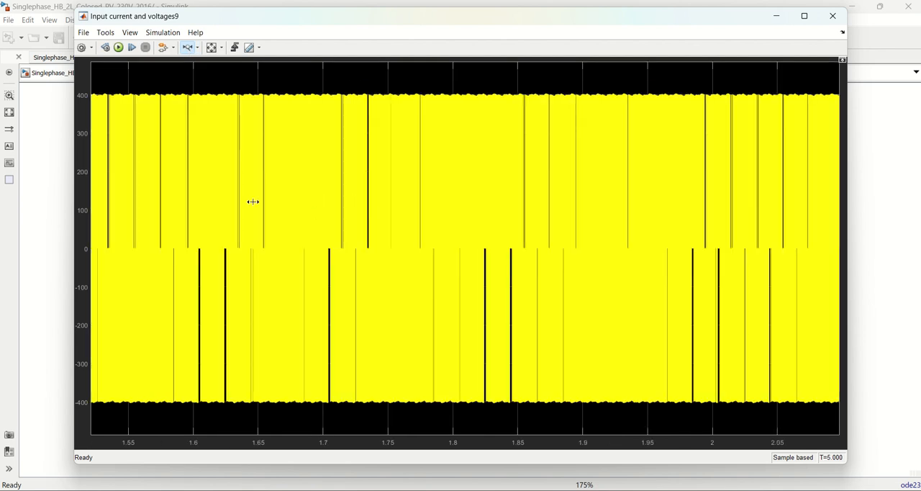
{"action": "left_click_drag", "start_coordinate": [229, 200], "coordinate": [408, 220]}
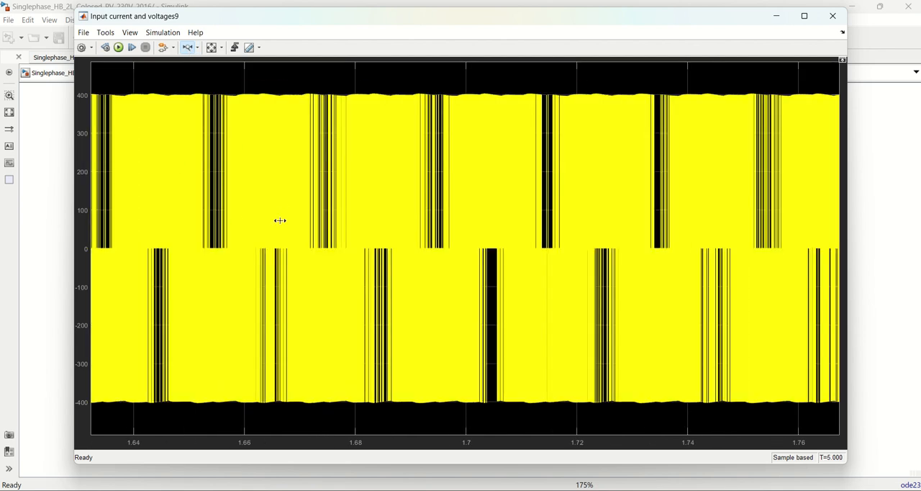
{"action": "left_click", "coordinate": [833, 16]}
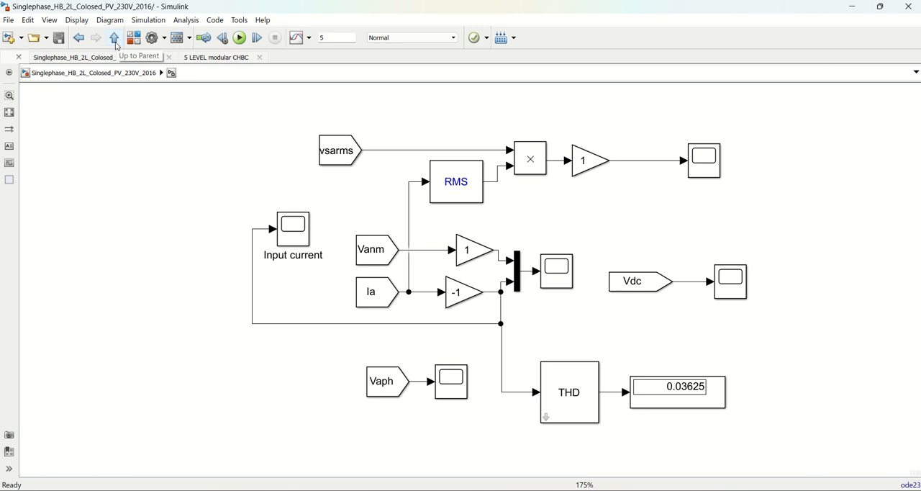
In the PWM generation block, set the relational operator of both comparator blocks to >=
{"action": "left_click", "coordinate": [116, 44]}
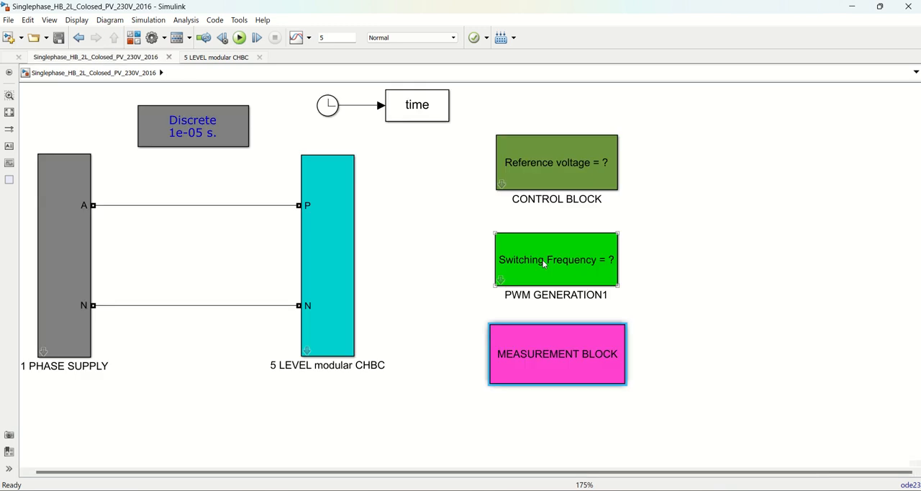
{"action": "double_click", "coordinate": [577, 267]}
{"action": "double_click", "coordinate": [490, 269]}
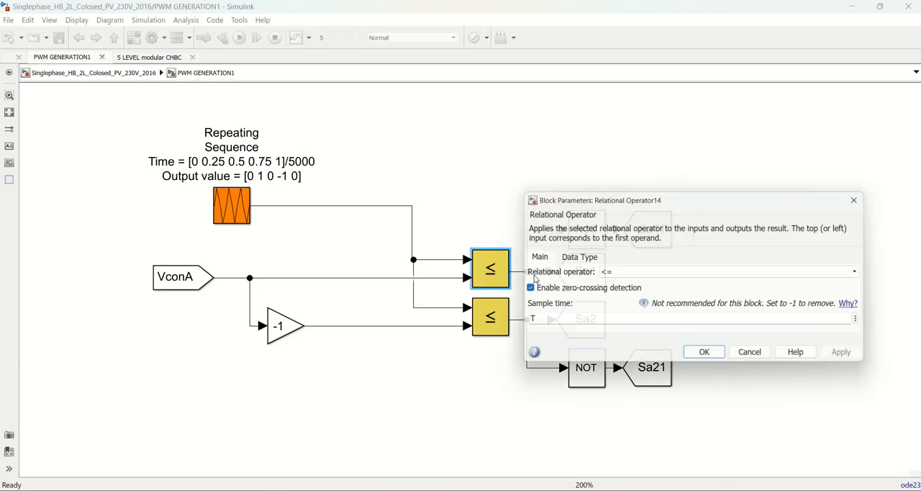
{"action": "left_click", "coordinate": [623, 273]}
{"action": "left_click", "coordinate": [623, 324]}
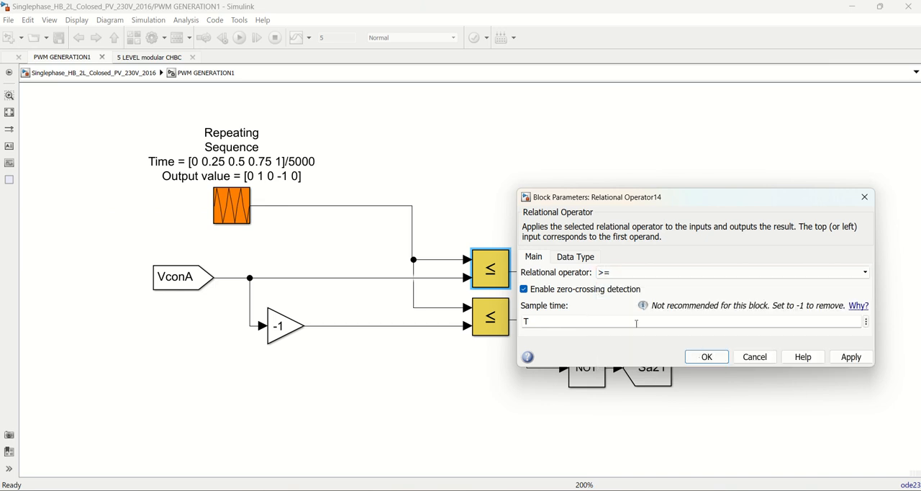
{"action": "left_click", "coordinate": [687, 357]}
{"action": "double_click", "coordinate": [503, 325]}
{"action": "left_click", "coordinate": [619, 320]}
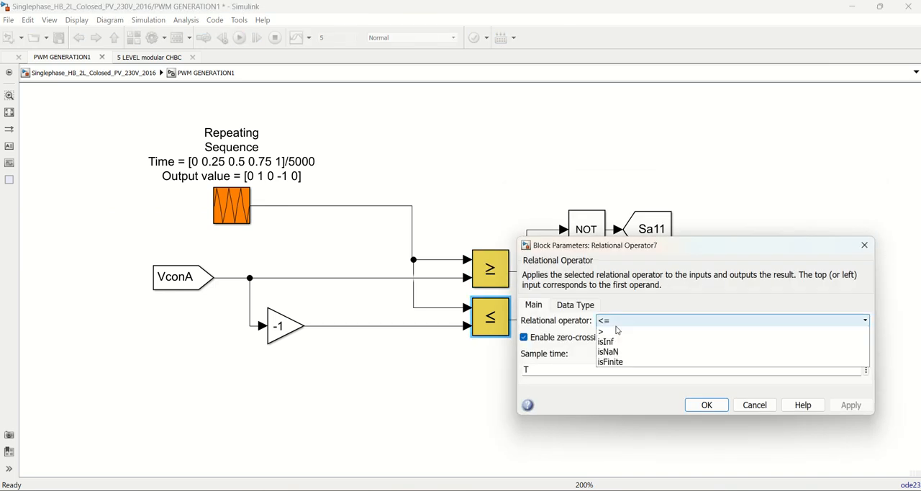
{"action": "left_click", "coordinate": [648, 373]}
{"action": "left_click", "coordinate": [701, 406]}
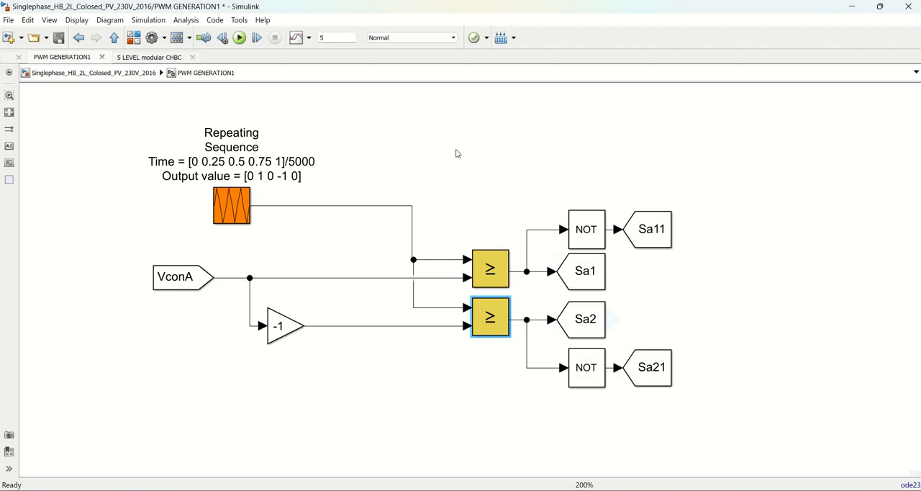
Run the simulation, examine the Vdc scope in the measurement block, and close the scope
{"action": "left_click", "coordinate": [240, 37]}
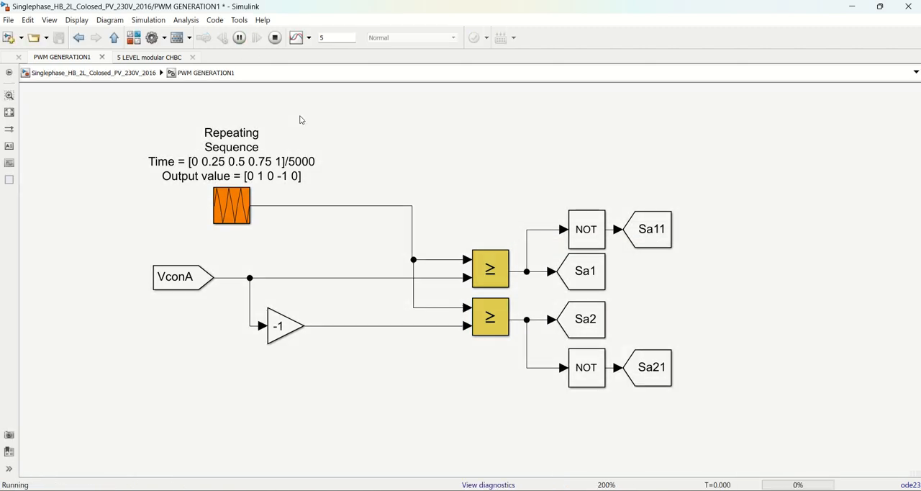
{"action": "left_click", "coordinate": [116, 37]}
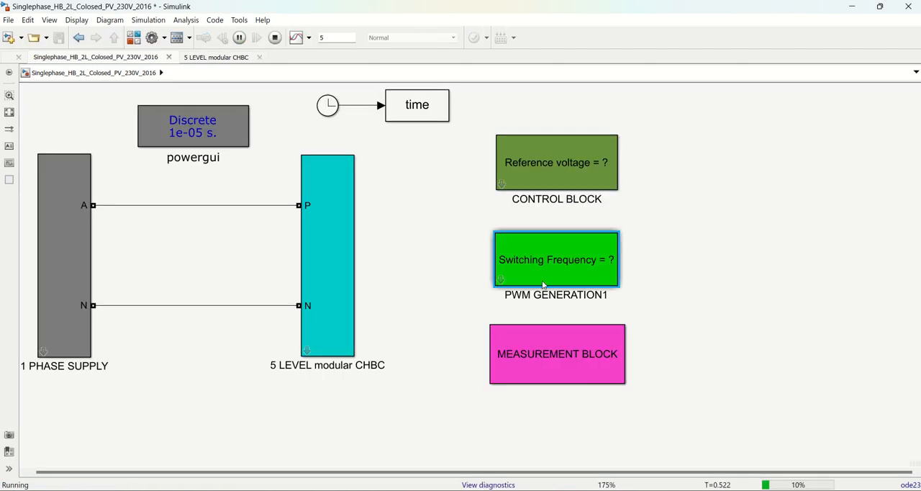
{"action": "left_click", "coordinate": [539, 353]}
{"action": "double_click", "coordinate": [539, 353]}
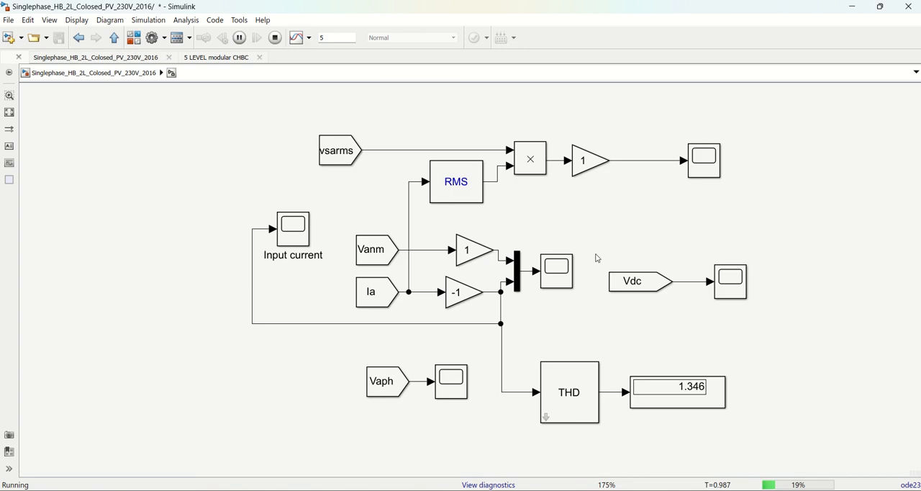
{"action": "left_click", "coordinate": [731, 281]}
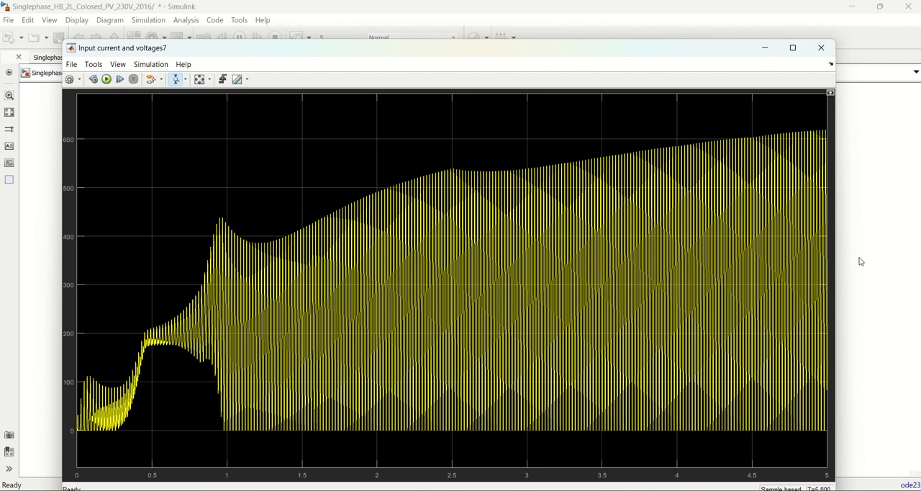
{"action": "left_click", "coordinate": [823, 53]}
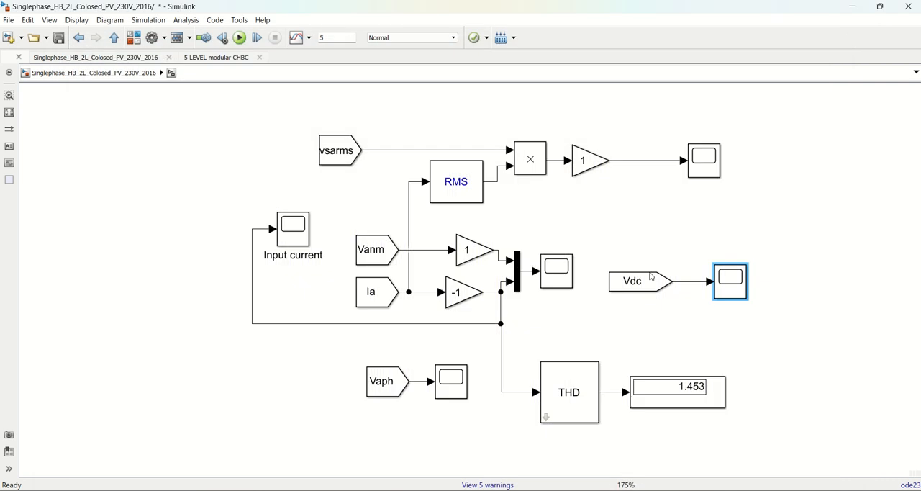
Return to the PWM generation block and set the relational operator of the comparator feeding Sa1 to <
{"action": "left_click", "coordinate": [115, 38]}
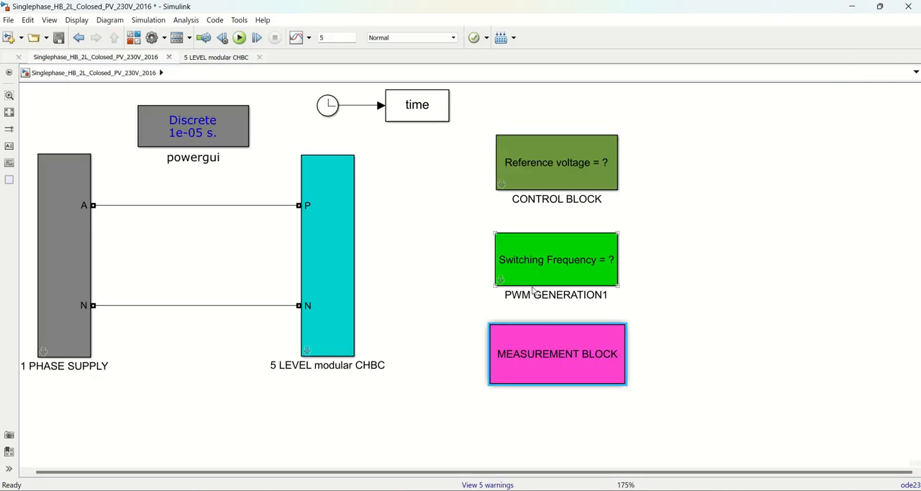
{"action": "double_click", "coordinate": [523, 354]}
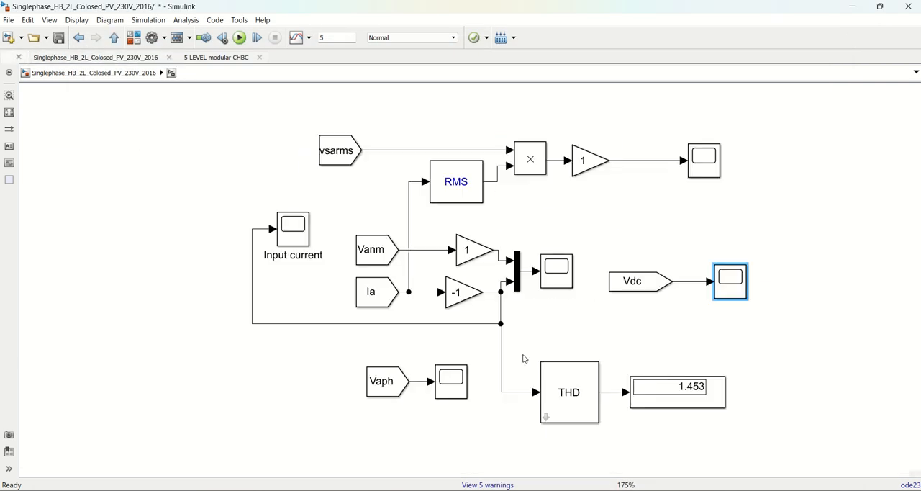
{"action": "left_click", "coordinate": [114, 39]}
{"action": "left_click", "coordinate": [565, 253]}
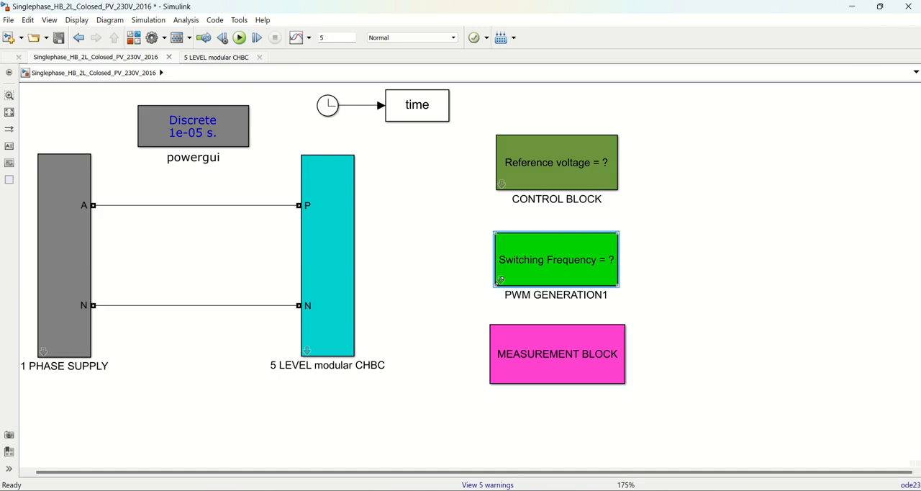
{"action": "double_click", "coordinate": [502, 280]}
{"action": "double_click", "coordinate": [504, 262]}
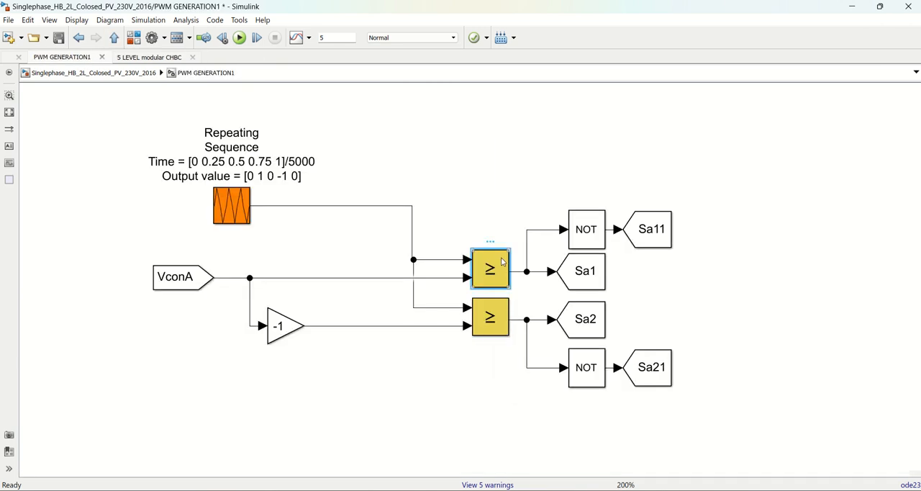
{"action": "left_click", "coordinate": [601, 272]}
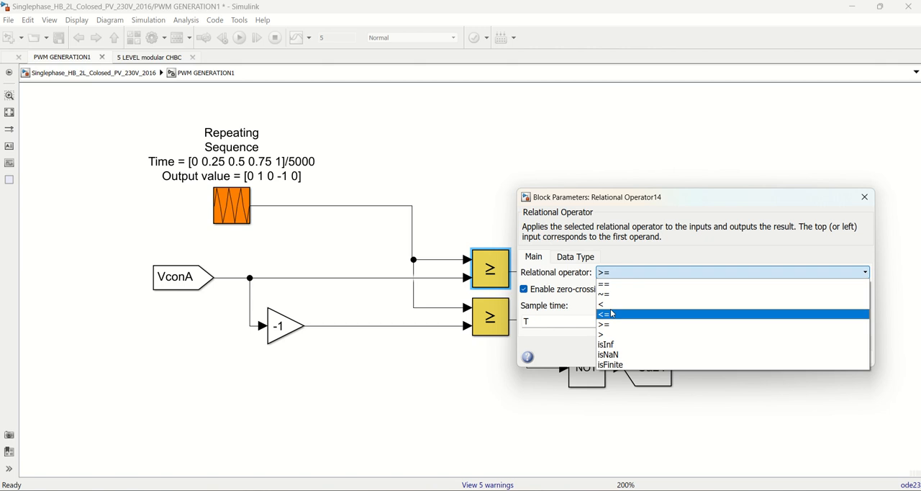
{"action": "key", "text": "Up"}
{"action": "key", "text": "Return"}
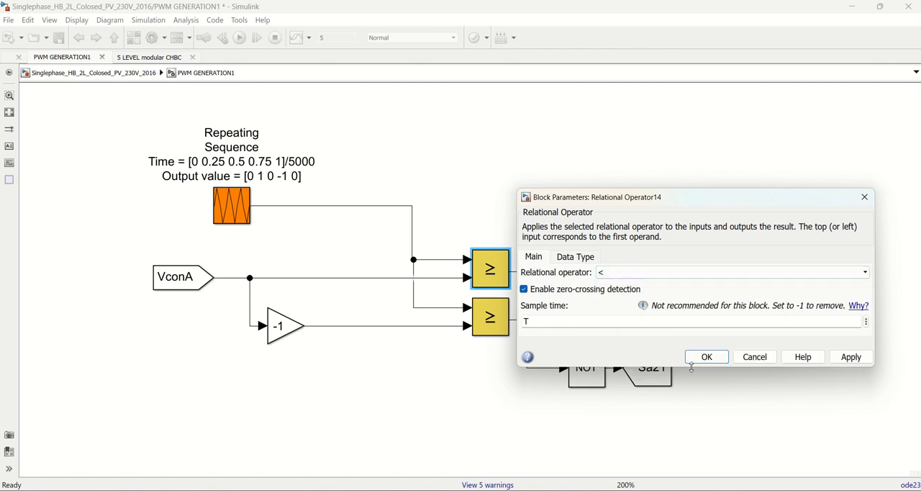
{"action": "left_click", "coordinate": [705, 355]}
Set the relational operator of the comparator feeding Sa2 to <
{"action": "left_click", "coordinate": [495, 324]}
{"action": "double_click", "coordinate": [495, 323]}
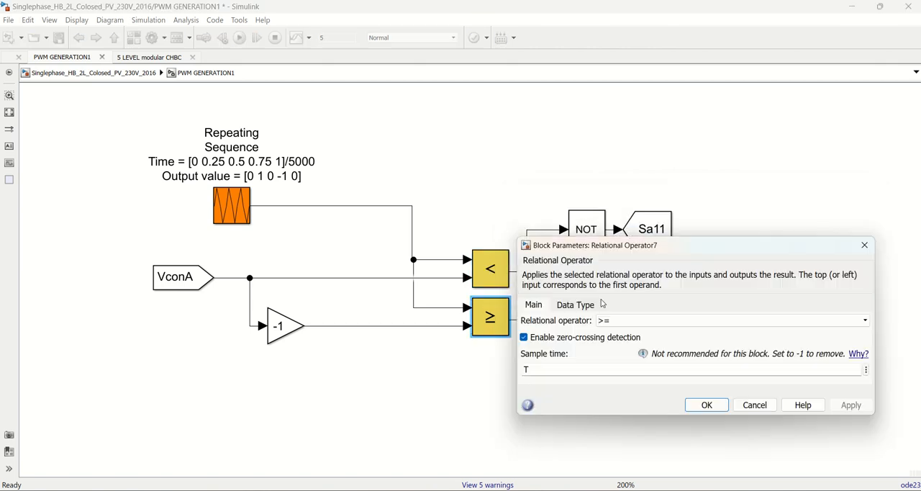
{"action": "left_click", "coordinate": [623, 324]}
{"action": "left_click", "coordinate": [618, 352]}
{"action": "left_click", "coordinate": [705, 405]}
Run the simulation, check the Vdc scope in the measurement block, stop the run at about 2.39 s and close the scope
{"action": "left_click", "coordinate": [240, 37]}
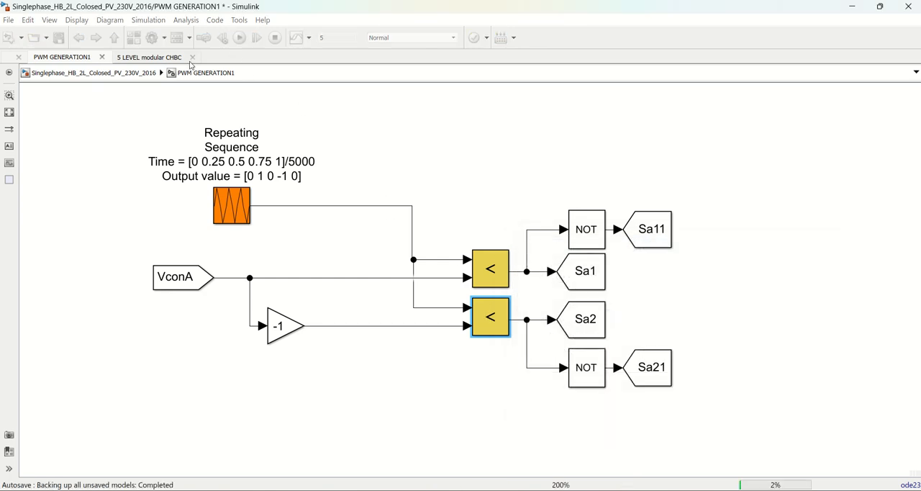
{"action": "left_click", "coordinate": [115, 37]}
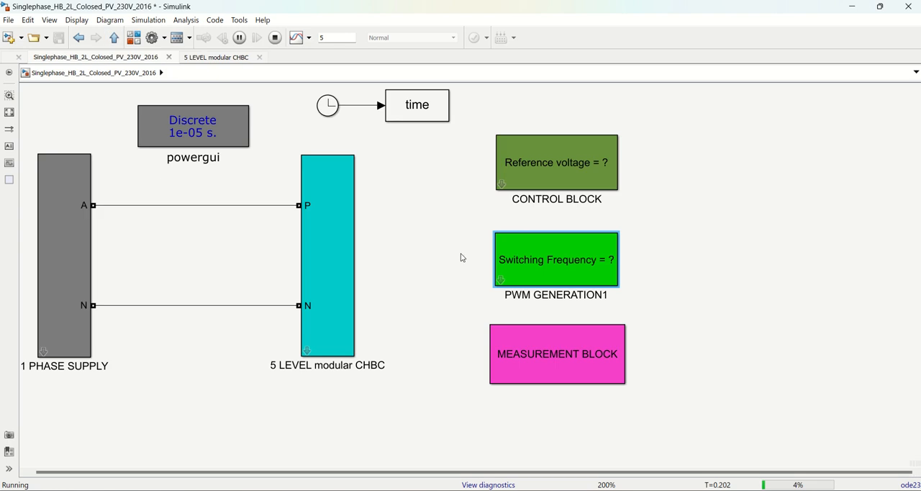
{"action": "left_click", "coordinate": [549, 271]}
{"action": "left_click", "coordinate": [530, 339]}
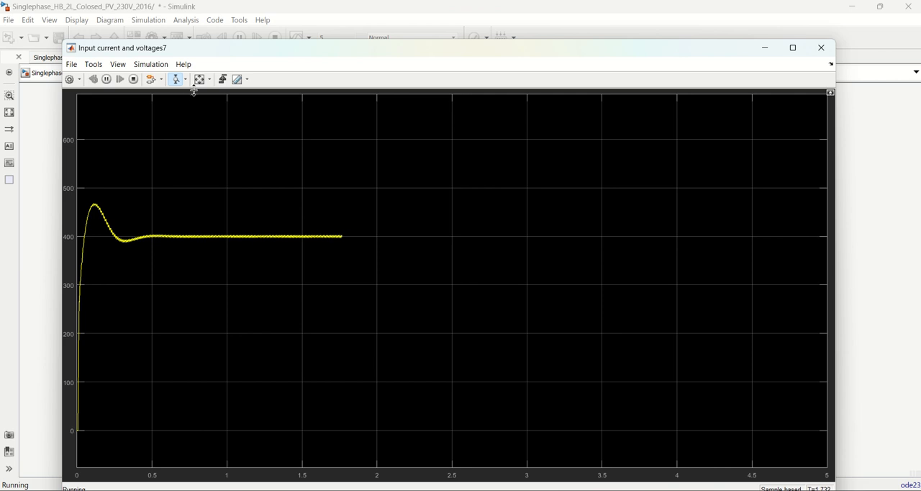
{"action": "left_click", "coordinate": [134, 81]}
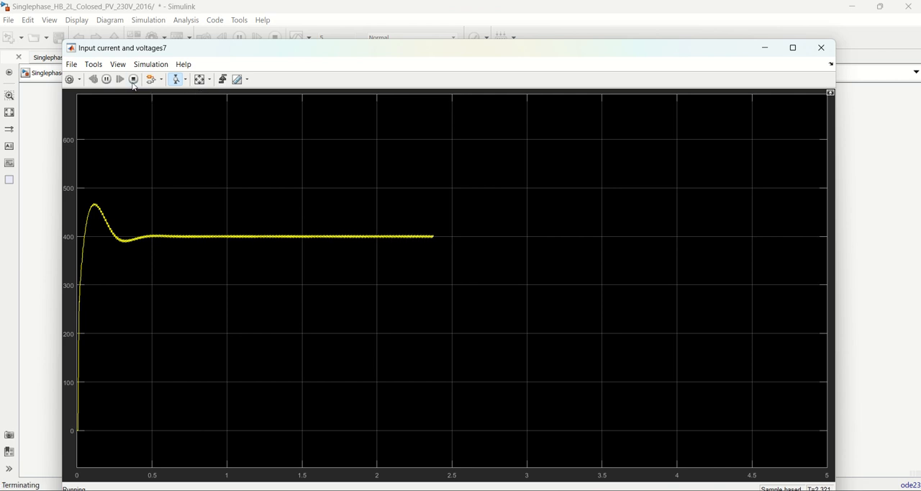
{"action": "left_click", "coordinate": [821, 48]}
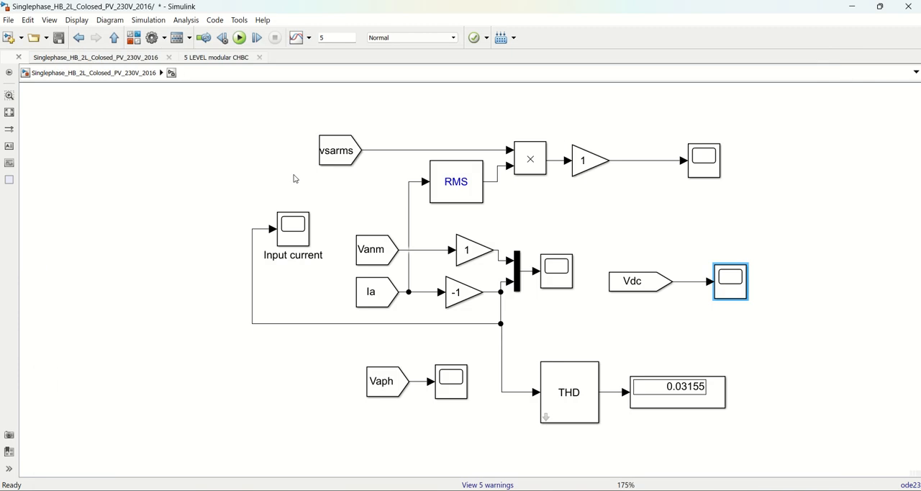
Save the model and return from the measurement block to the top level
{"action": "left_click", "coordinate": [60, 42]}
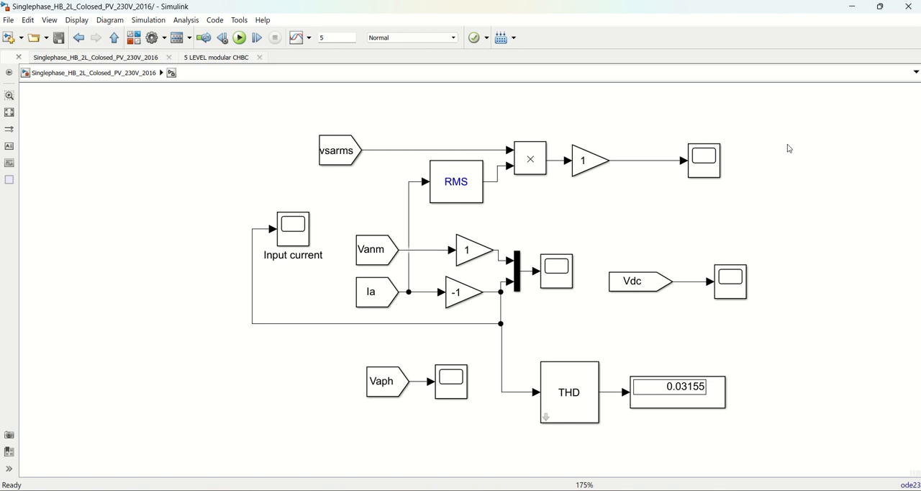
{"action": "left_click", "coordinate": [114, 38]}
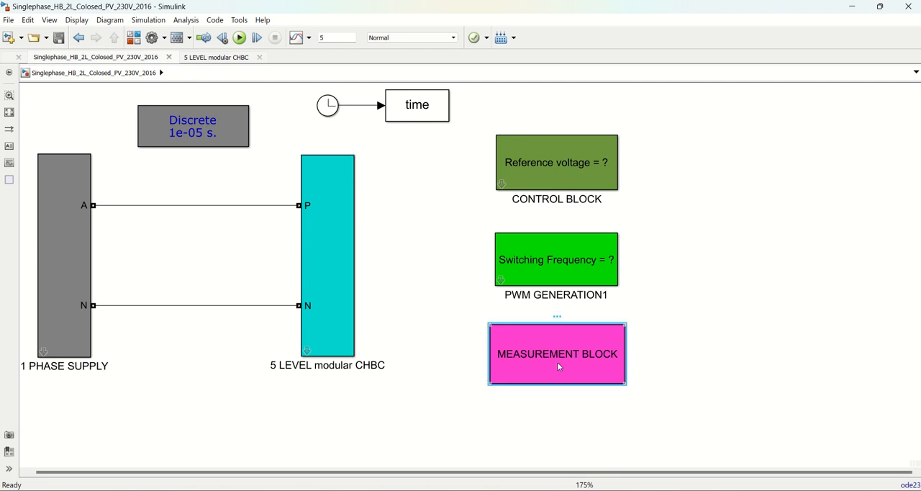
{"action": "mouse_move", "coordinate": [572, 490]}
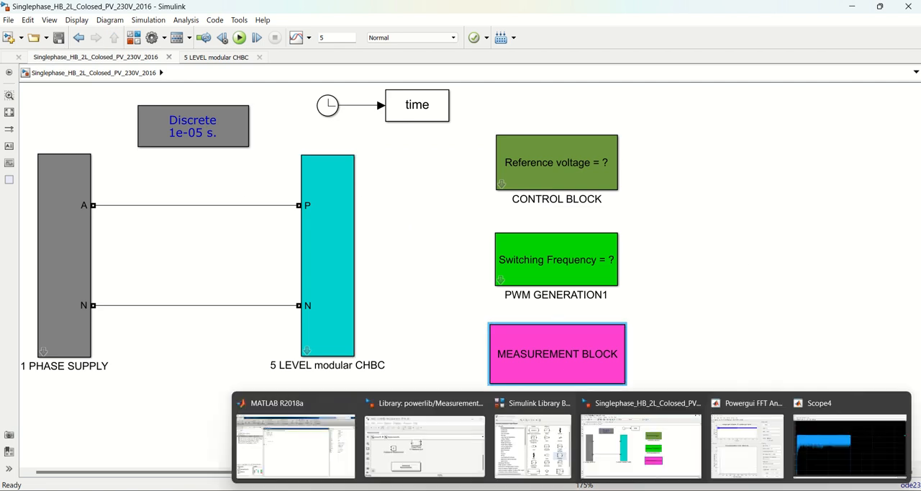